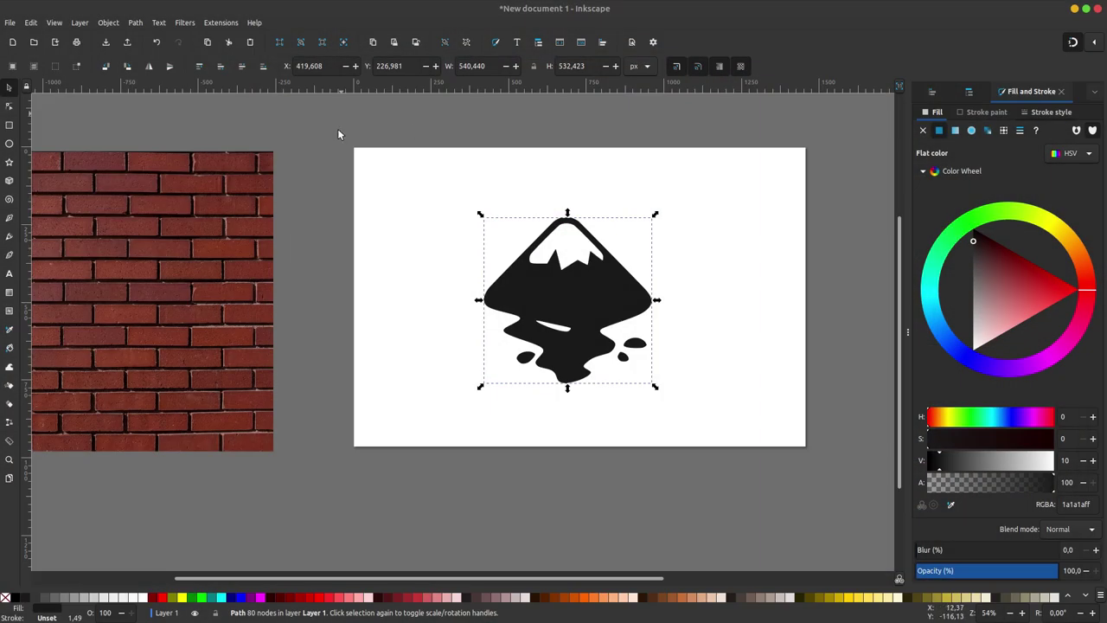
Drag the black Inkscape logo off the page down to the brick wall photo's lower edge
{"action": "left_click", "coordinate": [227, 255]}
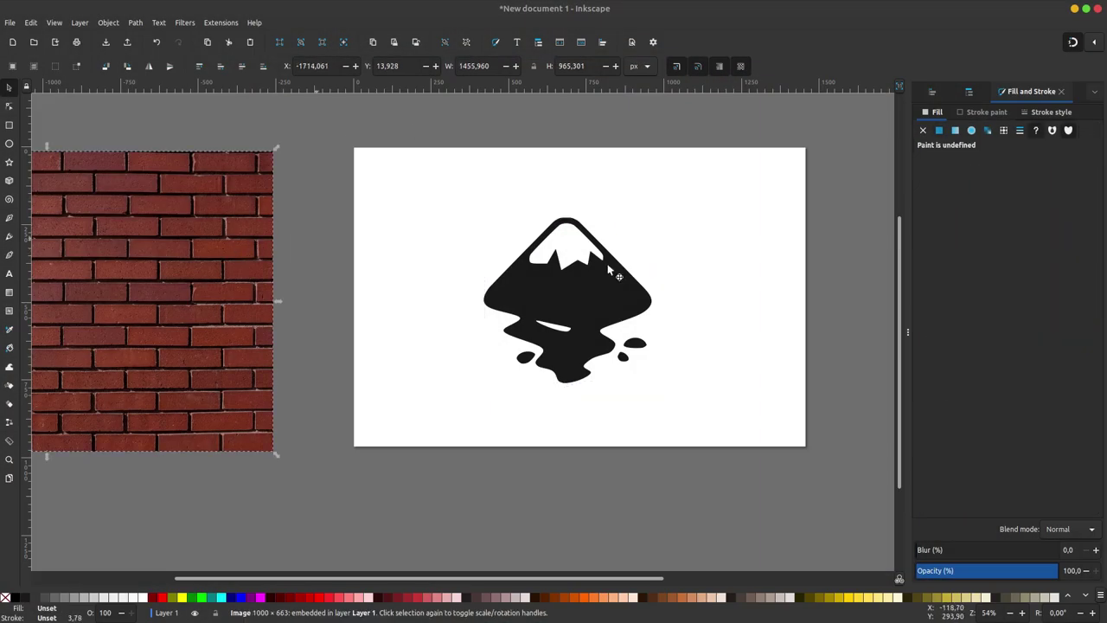
{"action": "left_click", "coordinate": [618, 307]}
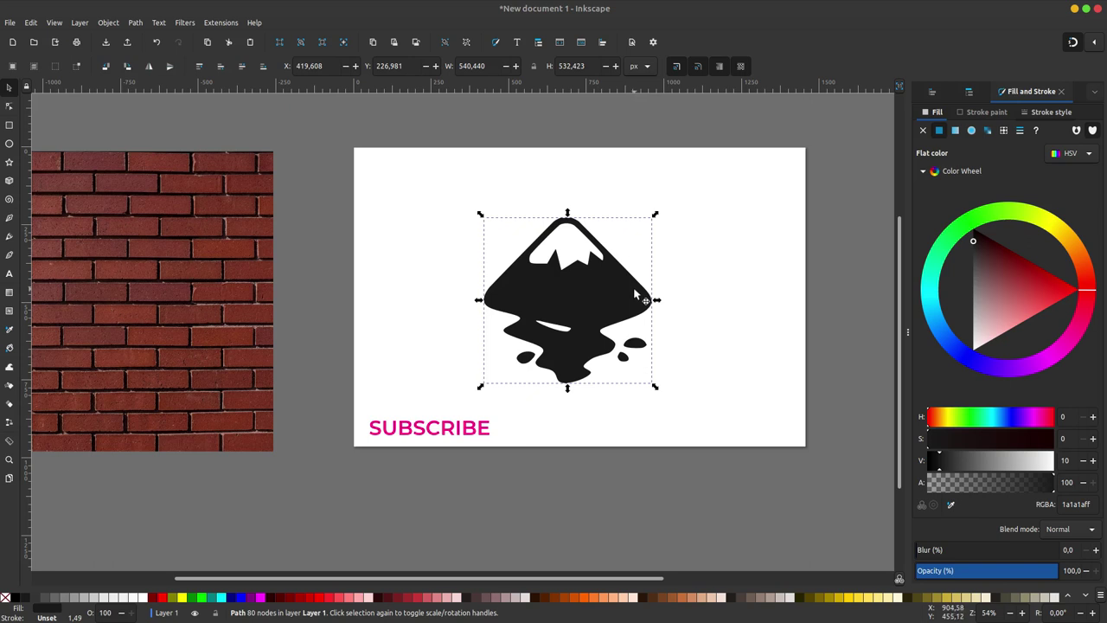
{"action": "mouse_move", "coordinate": [636, 296]}
{"action": "left_mouse_down"}
{"action": "mouse_move", "coordinate": [787, 147]}
{"action": "mouse_move", "coordinate": [569, 267]}
{"action": "left_mouse_up"}
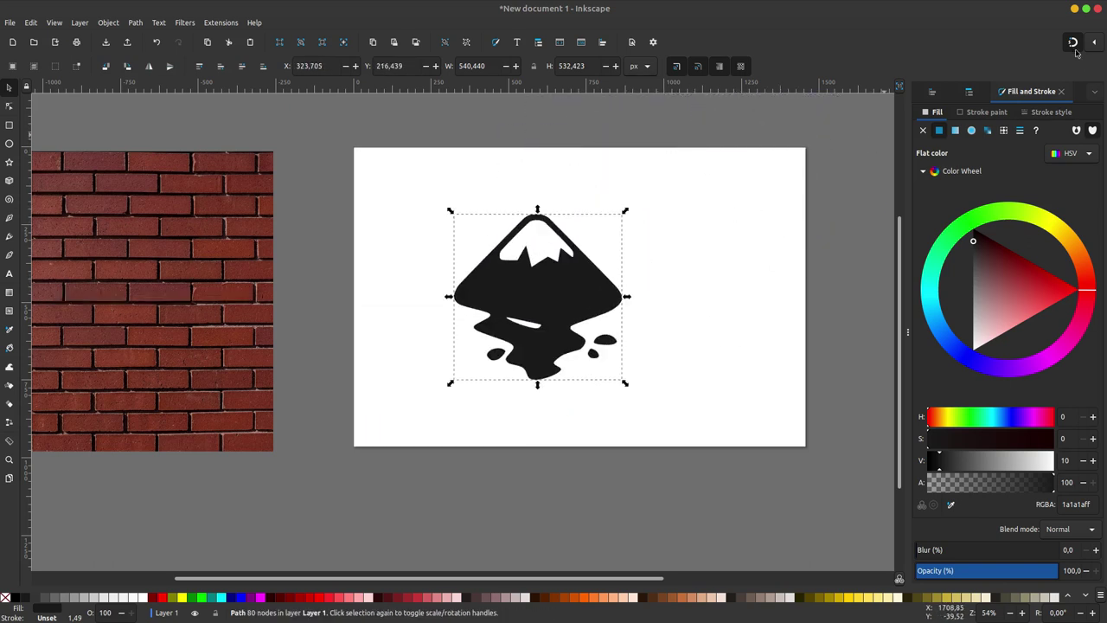
{"action": "mouse_move", "coordinate": [470, 371]}
{"action": "left_mouse_down"}
{"action": "mouse_move", "coordinate": [336, 453]}
{"action": "mouse_move", "coordinate": [196, 561]}
{"action": "left_mouse_up"}
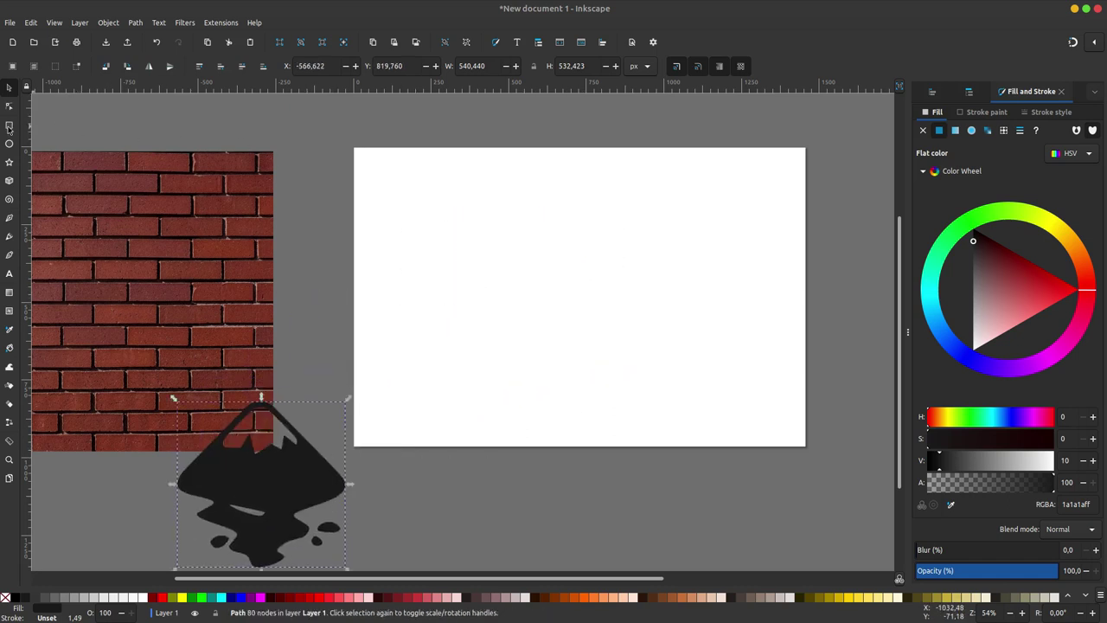
Draw a strokeless rectangle covering the whole page
{"action": "key", "text": "r"}
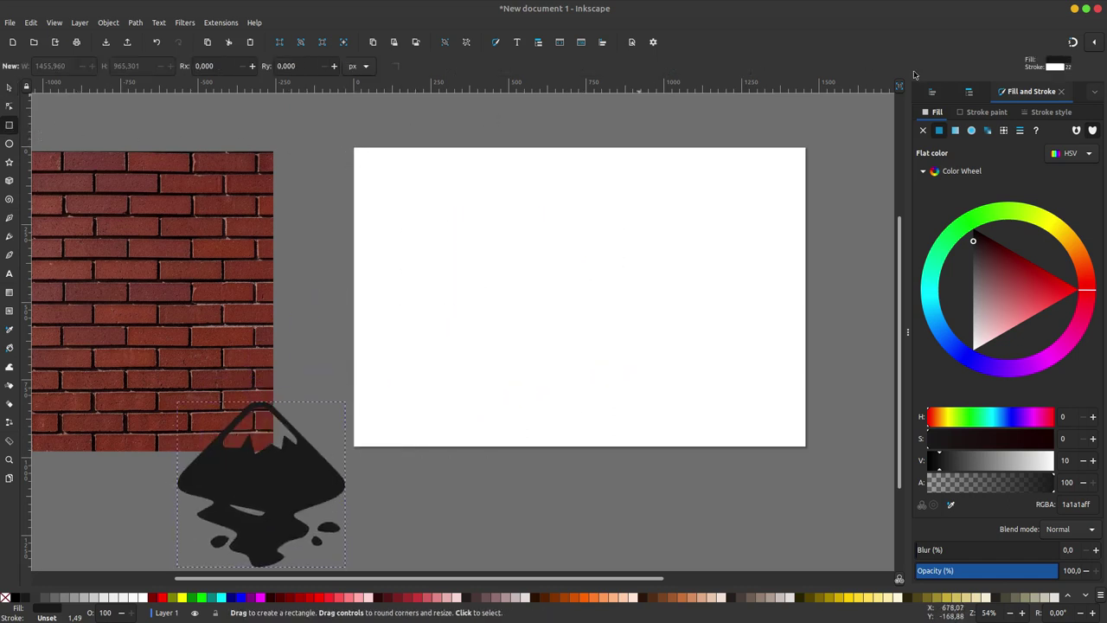
{"action": "left_click_drag", "start_coordinate": [353, 148], "coordinate": [374, 177]}
{"action": "left_click_drag", "start_coordinate": [439, 234], "coordinate": [805, 448]}
{"action": "key", "text": "s"}
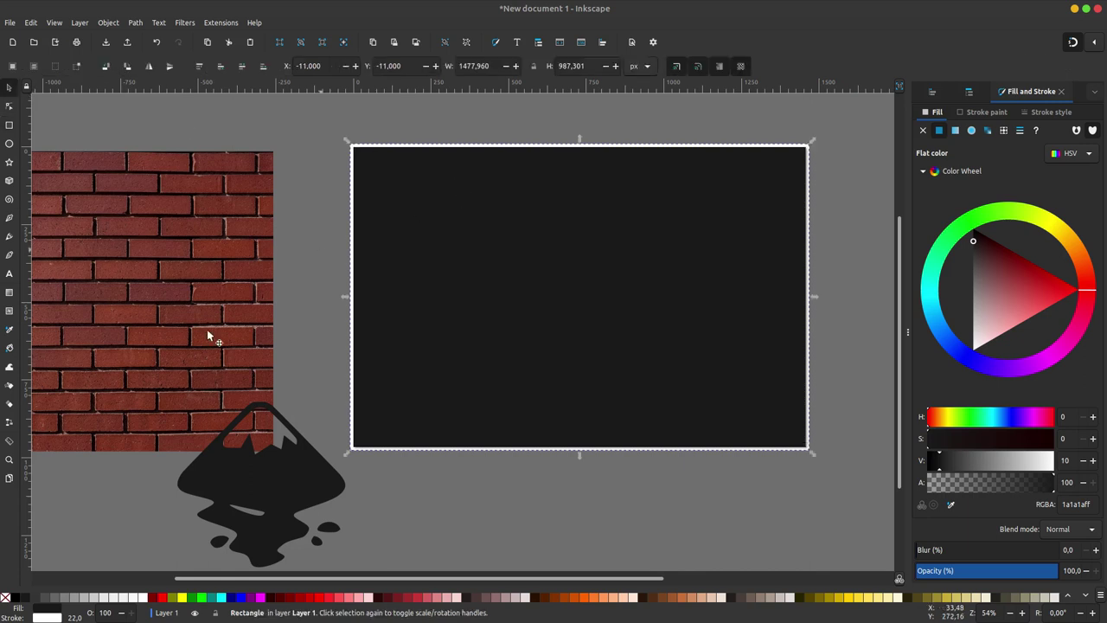
{"action": "left_click", "coordinate": [5, 597], "text": "shift"}
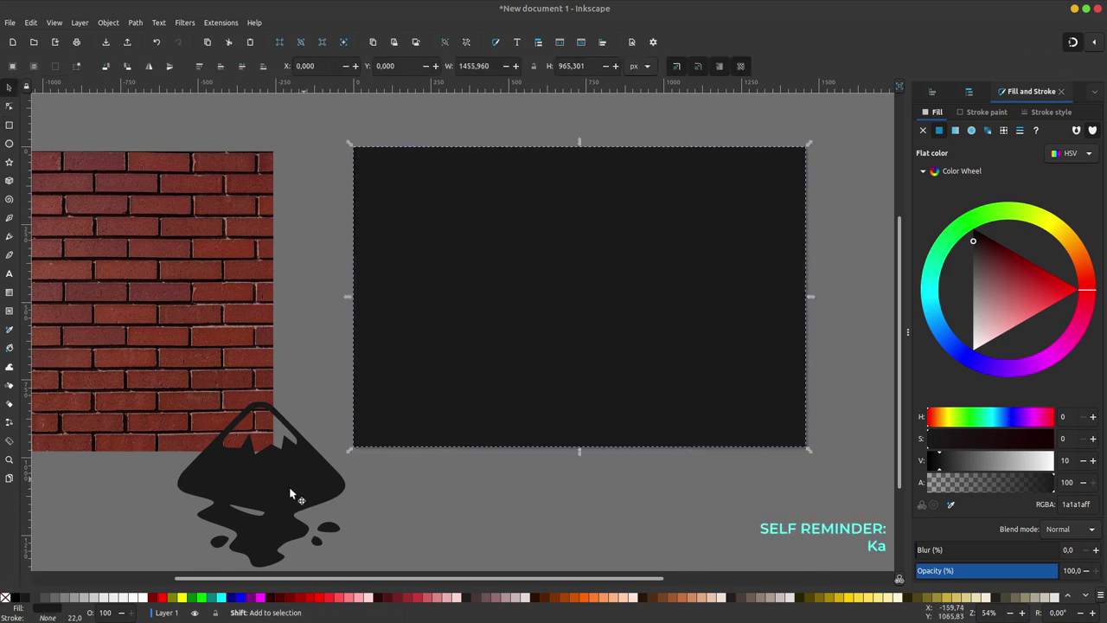
Centre the logo on the rectangle and fill the rectangle pure black
{"action": "left_click_drag", "start_coordinate": [290, 489], "coordinate": [620, 280]}
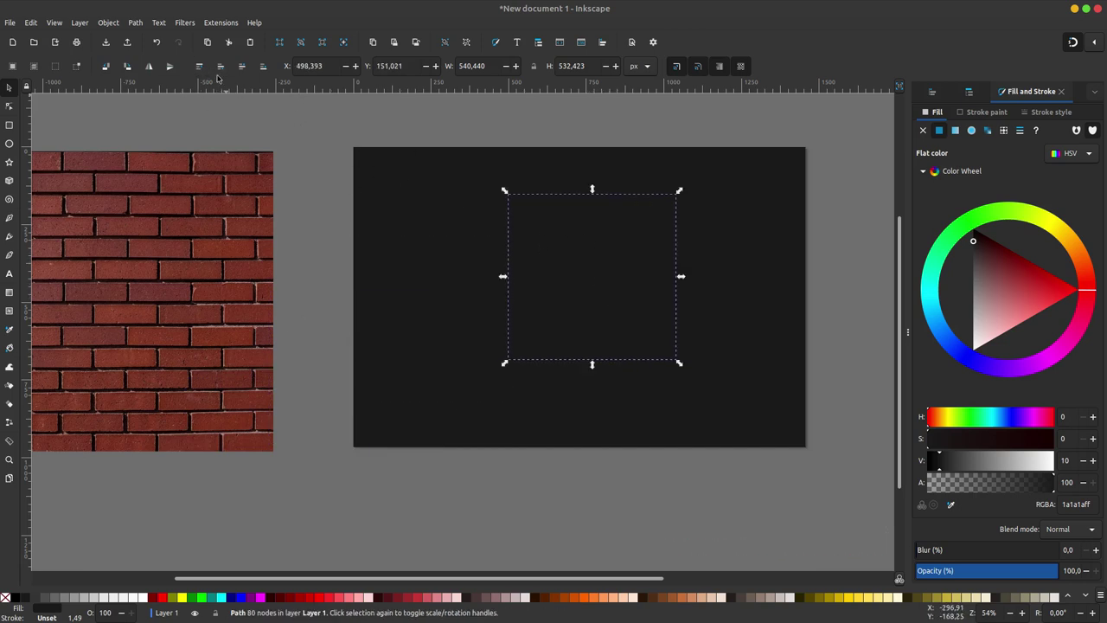
{"action": "left_click", "coordinate": [398, 235]}
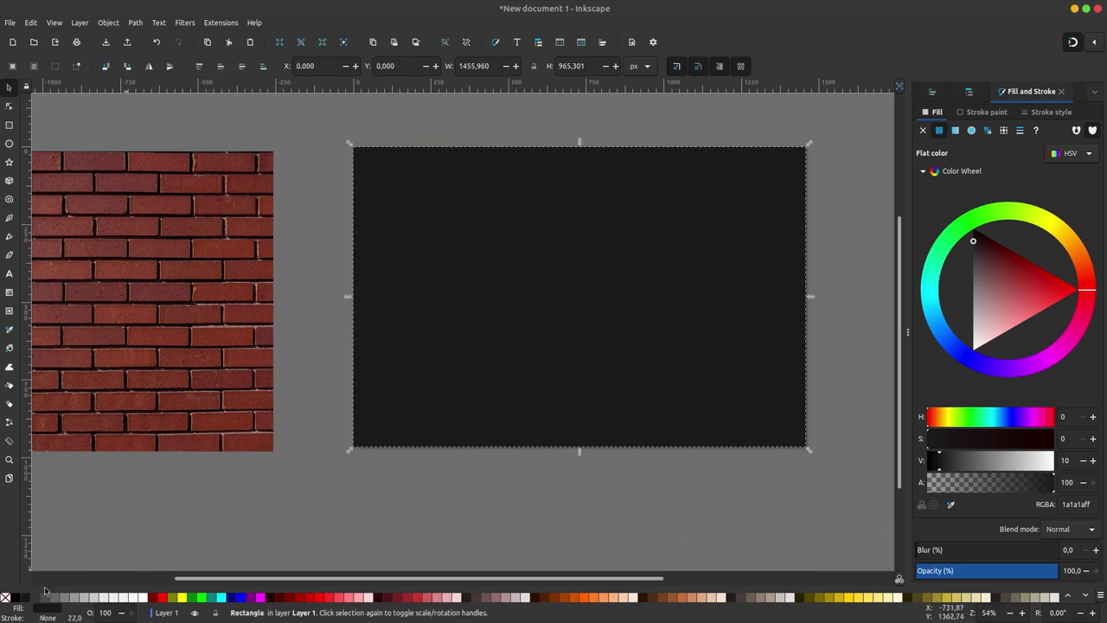
{"action": "left_click", "coordinate": [15, 597]}
{"action": "left_click", "coordinate": [438, 496]}
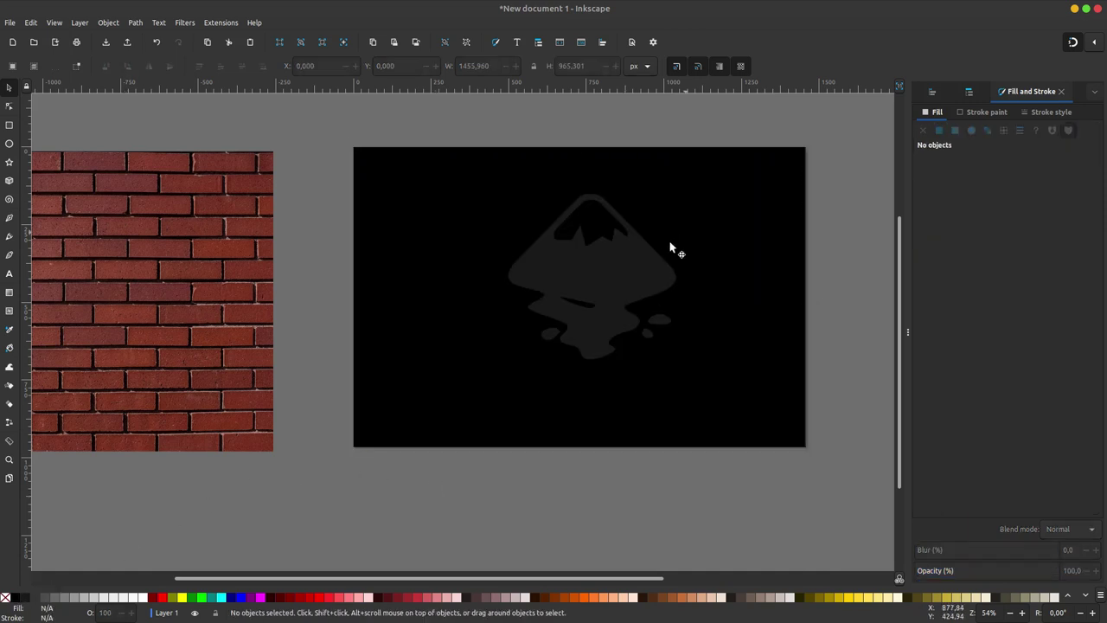
Place a spare duplicate logo right of the page and reselect the dim centred logo
{"action": "left_click", "coordinate": [636, 275]}
{"action": "mouse_move", "coordinate": [632, 268]}
{"action": "left_mouse_down"}
{"action": "mouse_move", "coordinate": [616, 291]}
{"action": "mouse_move", "coordinate": [621, 265]}
{"action": "left_mouse_up"}
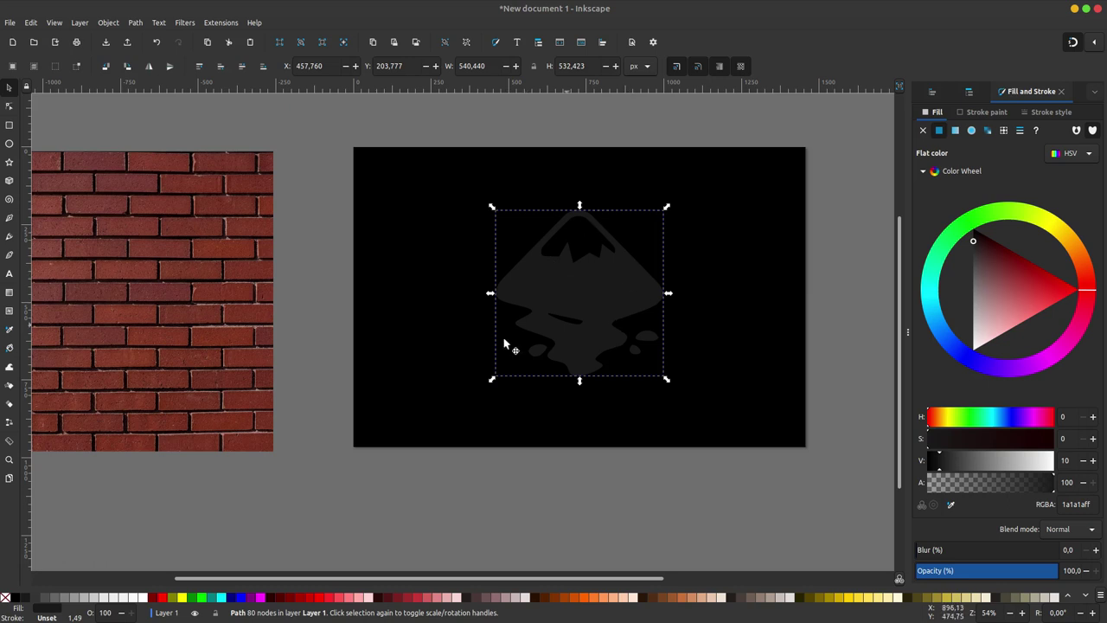
{"action": "scroll", "coordinate": [537, 291], "scroll_direction": "right", "scroll_amount": 2}
{"action": "scroll", "coordinate": [519, 290], "scroll_direction": "right", "scroll_amount": 2}
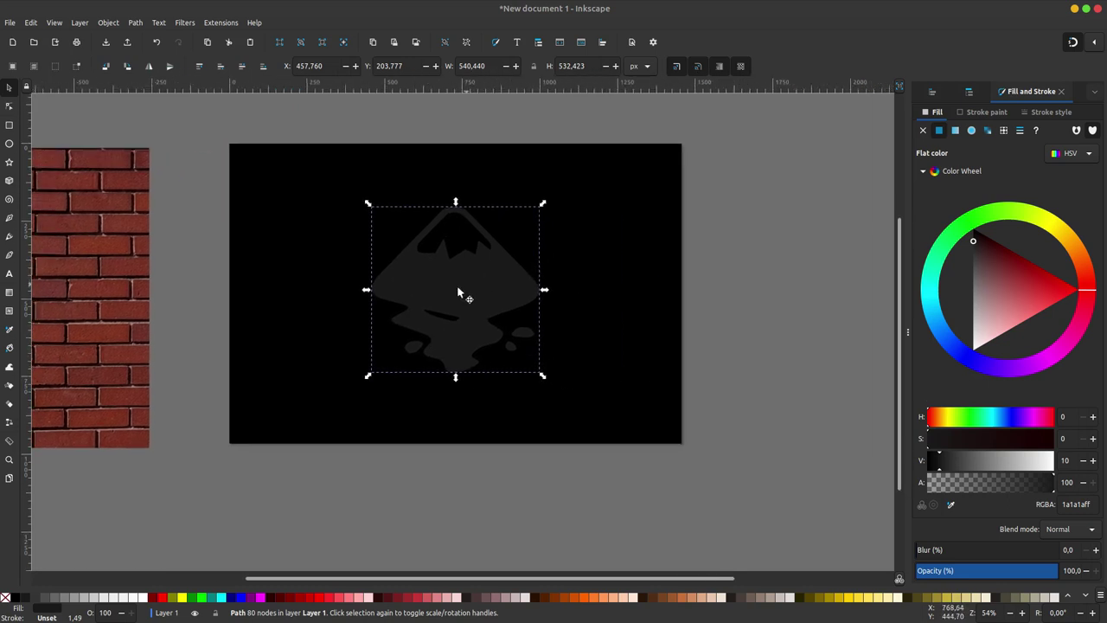
{"action": "scroll", "coordinate": [464, 292], "scroll_direction": "right", "scroll_amount": 1}
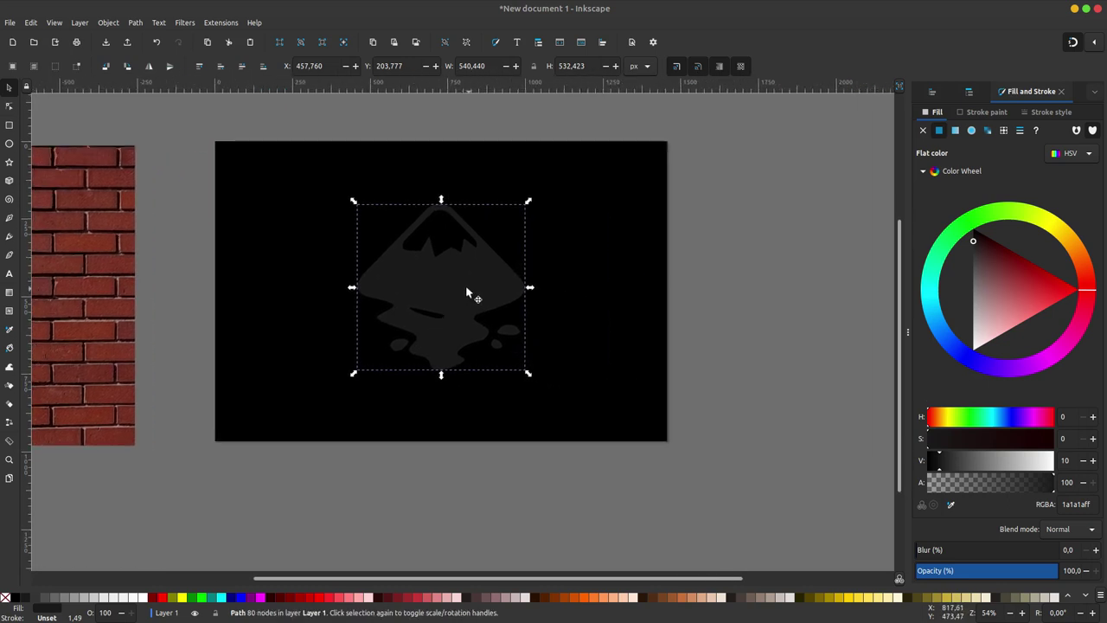
{"action": "mouse_move", "coordinate": [464, 291]}
{"action": "left_mouse_down"}
{"action": "mouse_move", "coordinate": [648, 278]}
{"action": "mouse_move", "coordinate": [805, 287]}
{"action": "left_mouse_up"}
{"action": "left_click", "coordinate": [418, 295]}
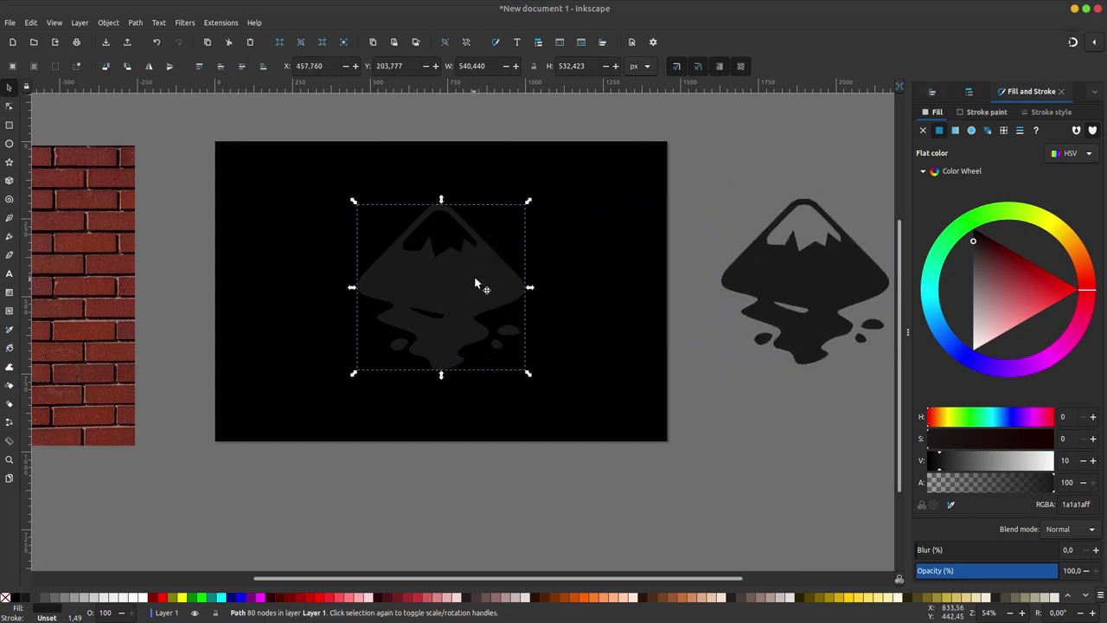
{"action": "key", "text": "shift"}
Give the centred logo a white 20 px stroke, with fill painted over stroke
{"action": "left_click", "coordinate": [144, 599], "text": "shift"}
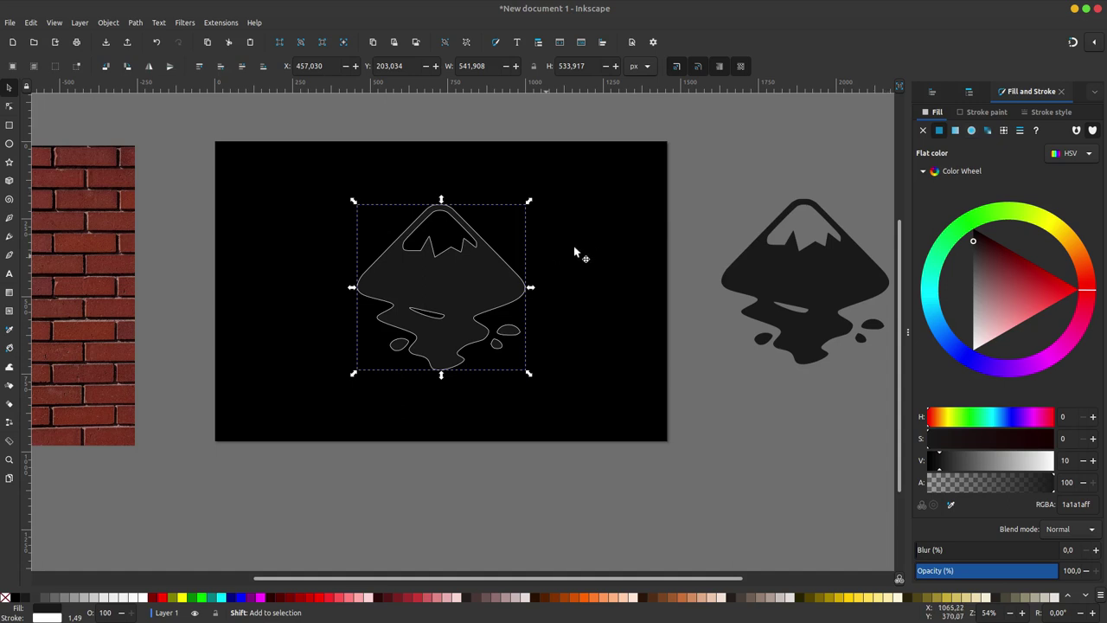
{"action": "left_click", "coordinate": [1051, 119]}
{"action": "type", "text": "20"}
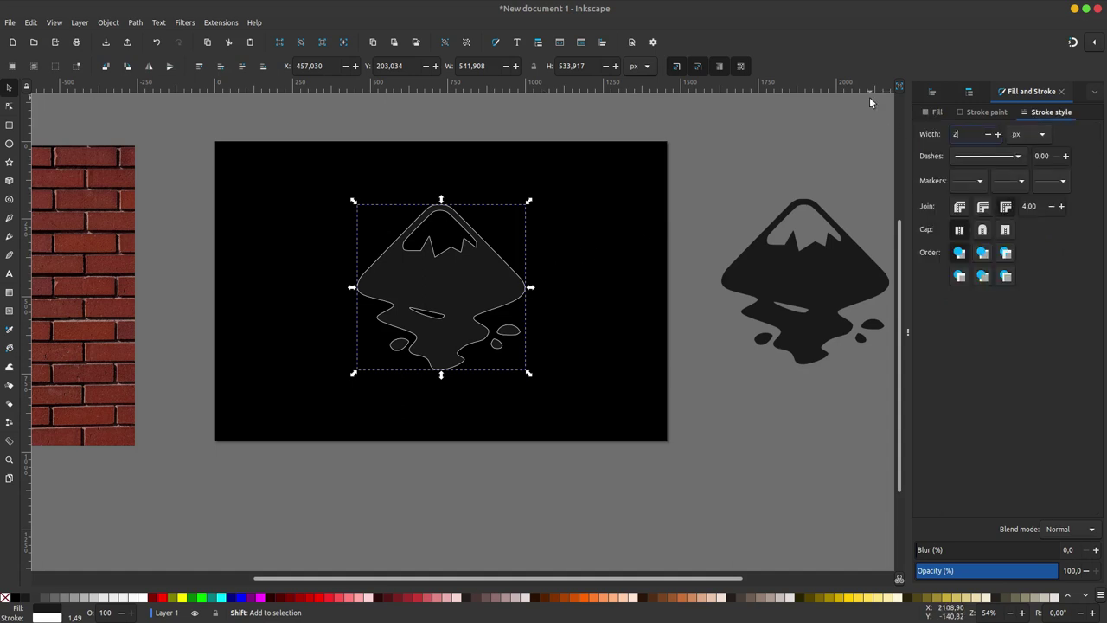
{"action": "key", "text": "Return"}
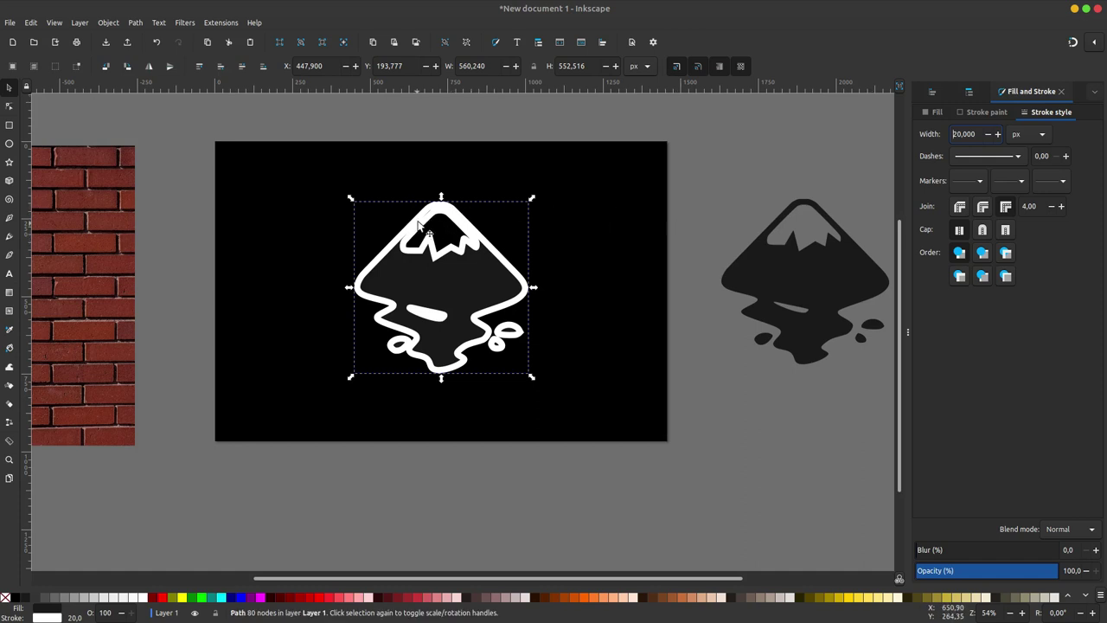
{"action": "scroll", "coordinate": [415, 235], "scroll_direction": "up", "scroll_amount": 3, "text": "ctrl"}
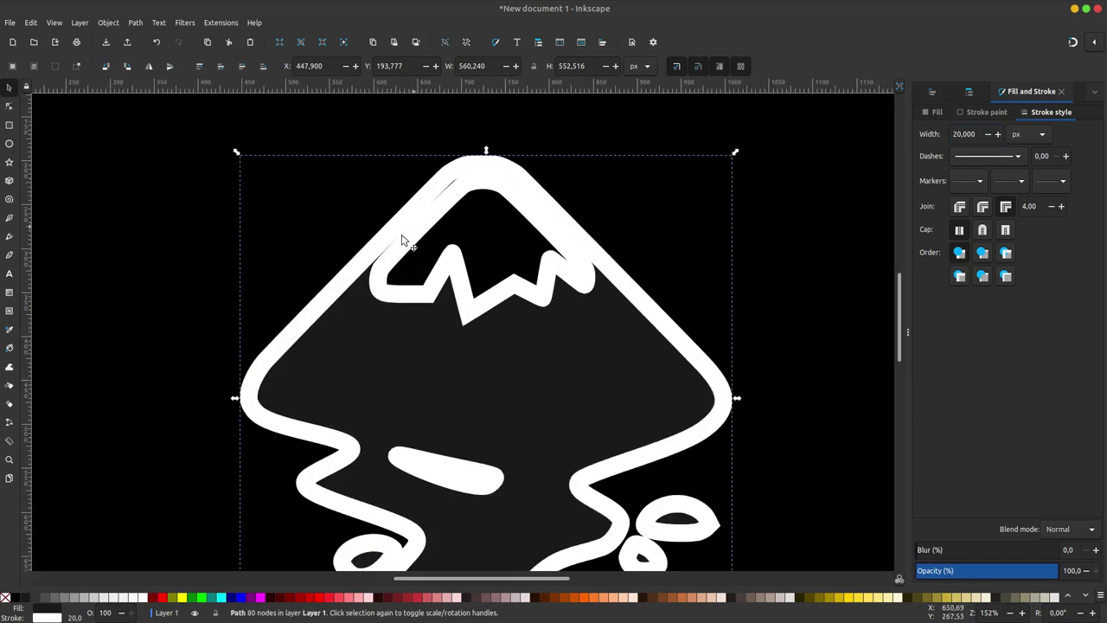
{"action": "left_click", "coordinate": [982, 253]}
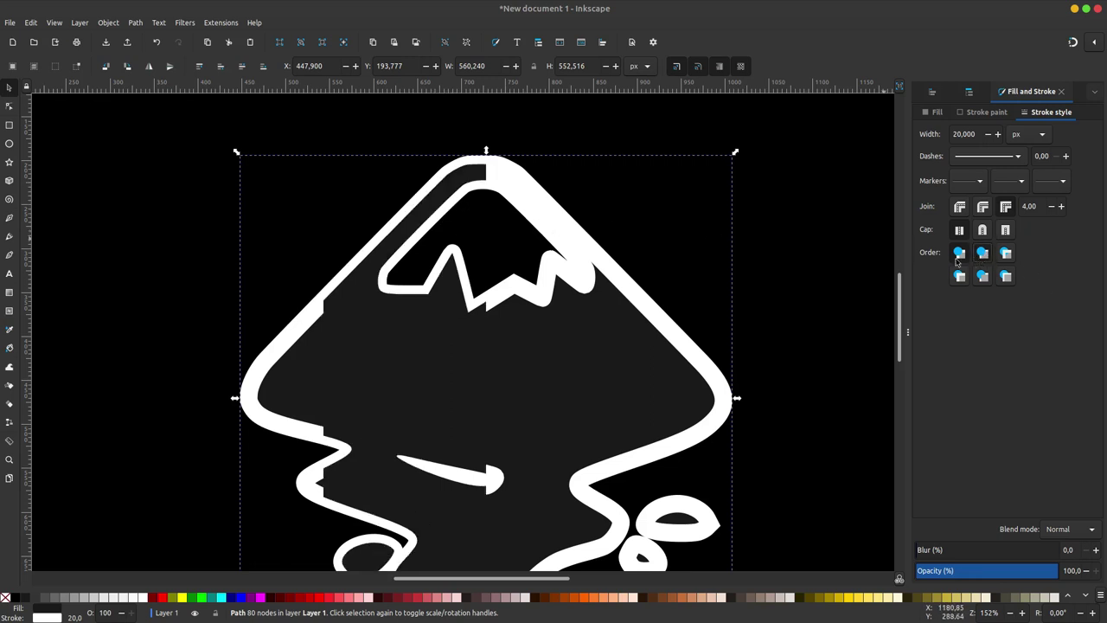
{"action": "left_click", "coordinate": [838, 199]}
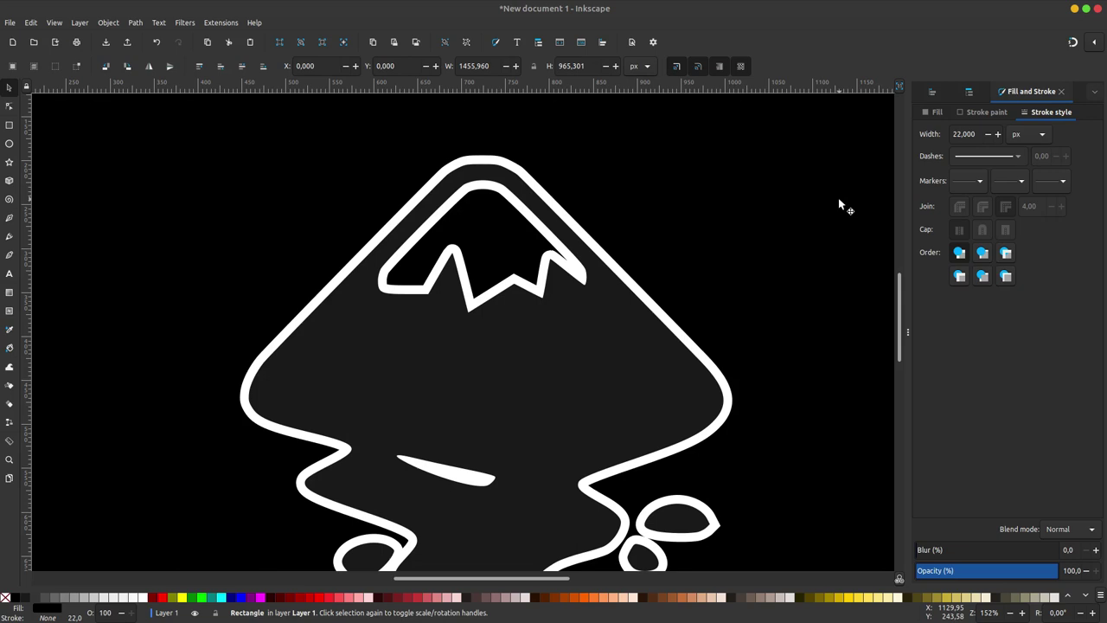
{"action": "key", "text": "5"}
{"action": "left_click", "coordinate": [537, 339]}
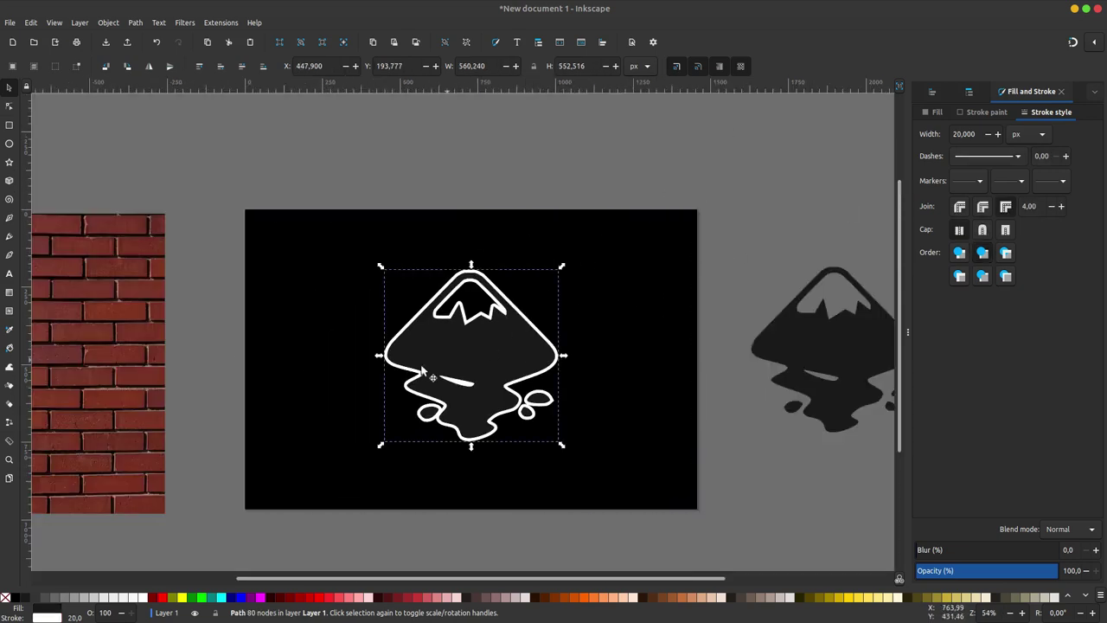
Convert the logo's white stroke into a linear gradient fading from white to transparent
{"action": "left_click", "coordinate": [985, 112]}
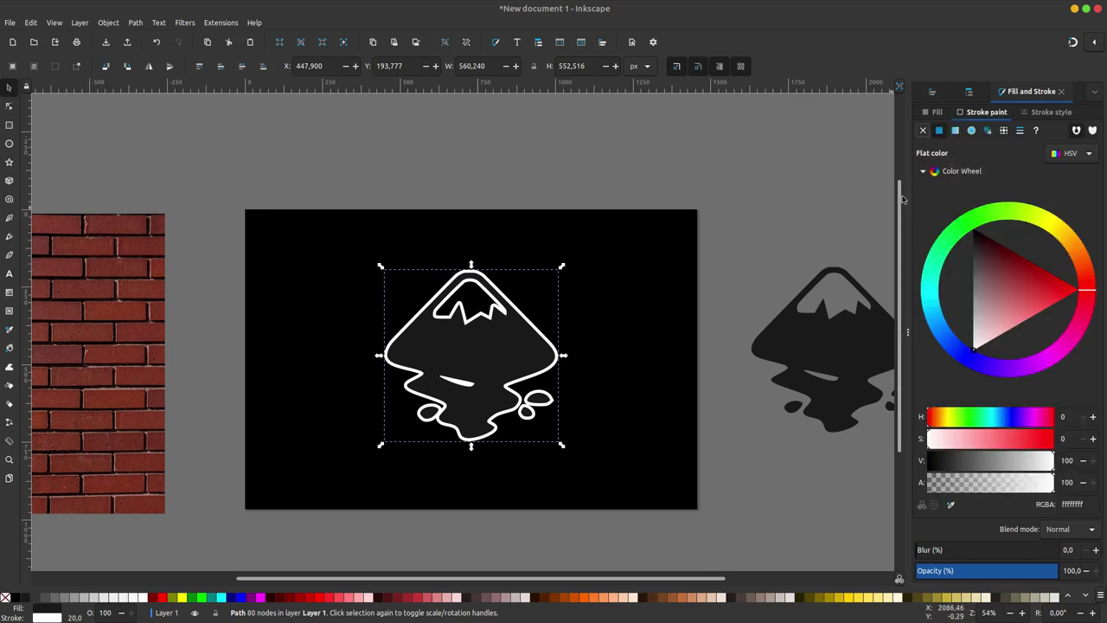
{"action": "left_click", "coordinate": [956, 131]}
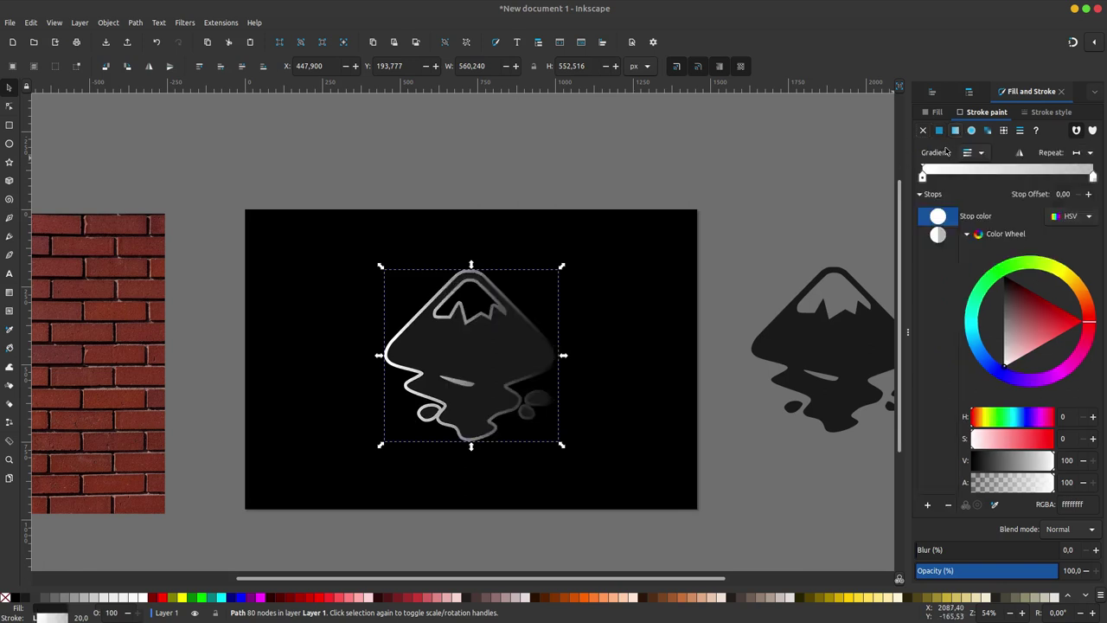
{"action": "left_click", "coordinate": [10, 293]}
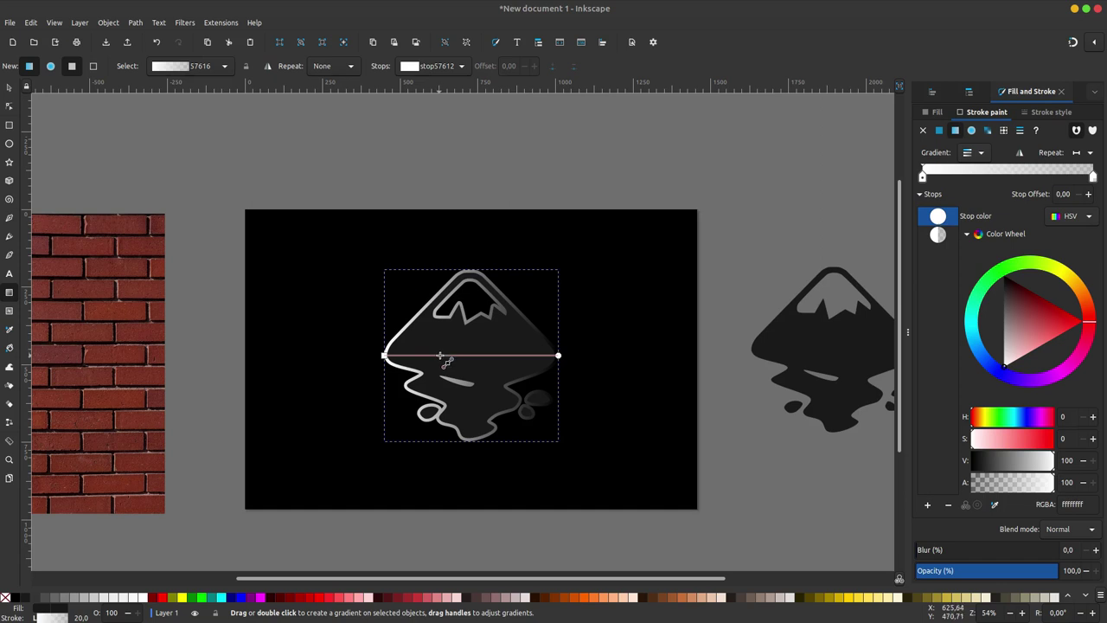
Add gradient stops at 0.32 and 0.72, colouring the start cyan and the 0.32 stop magenta
{"action": "double_click", "coordinate": [439, 356]}
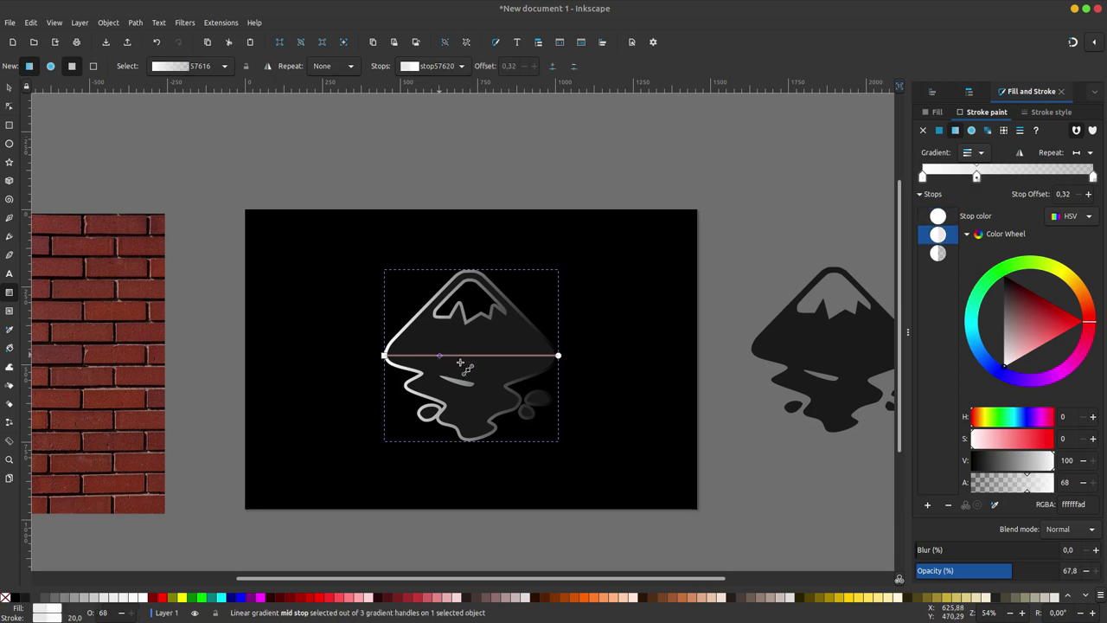
{"action": "left_click", "coordinate": [512, 353]}
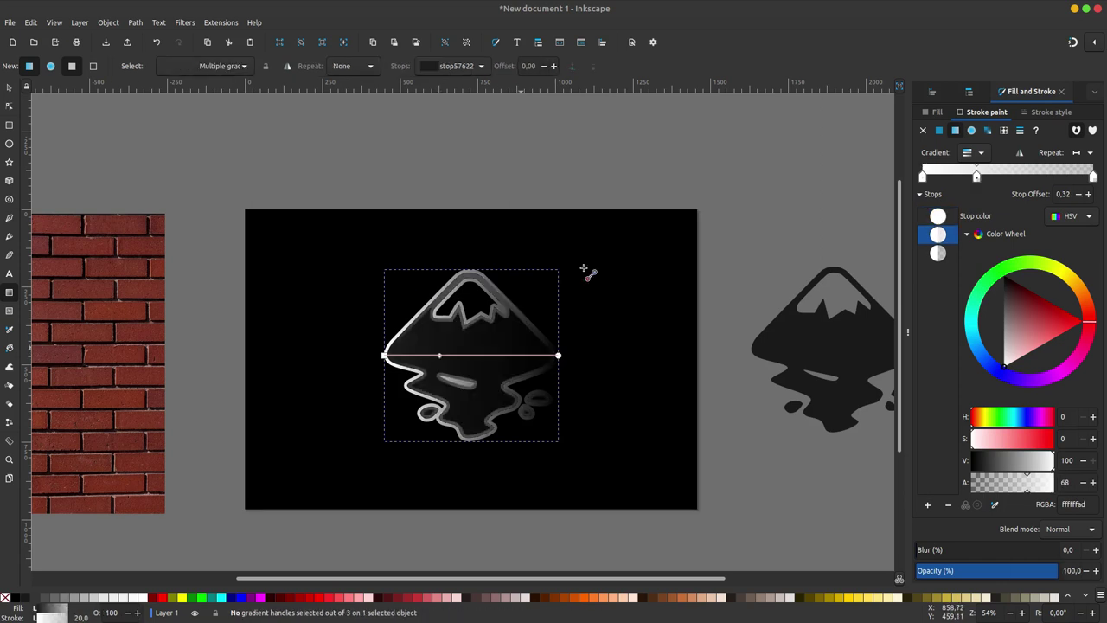
{"action": "double_click", "coordinate": [509, 355]}
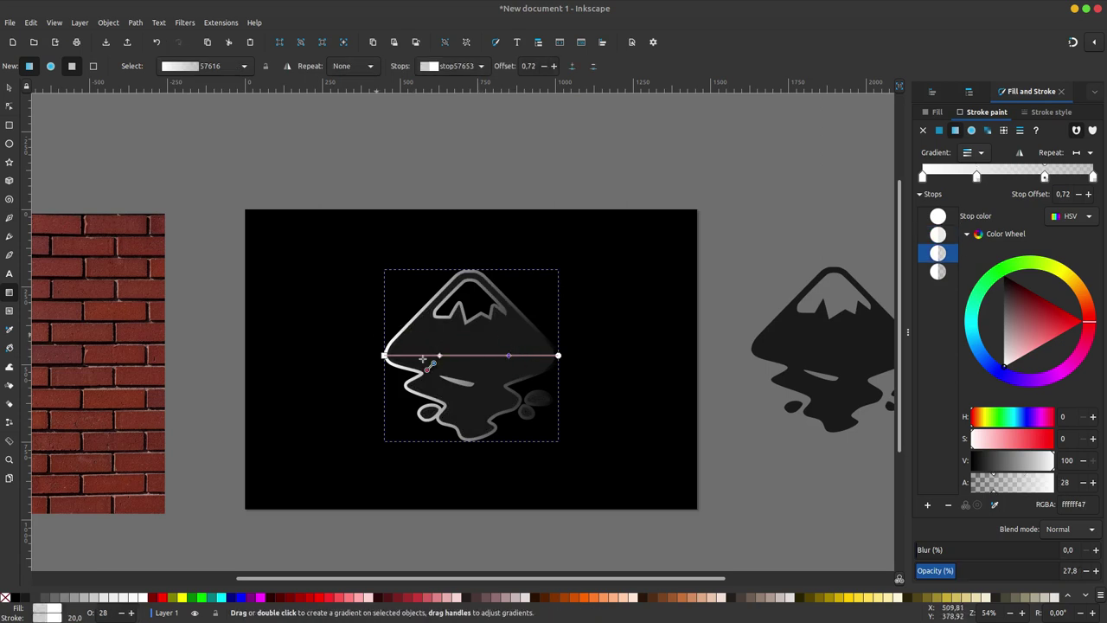
{"action": "left_click", "coordinate": [384, 355]}
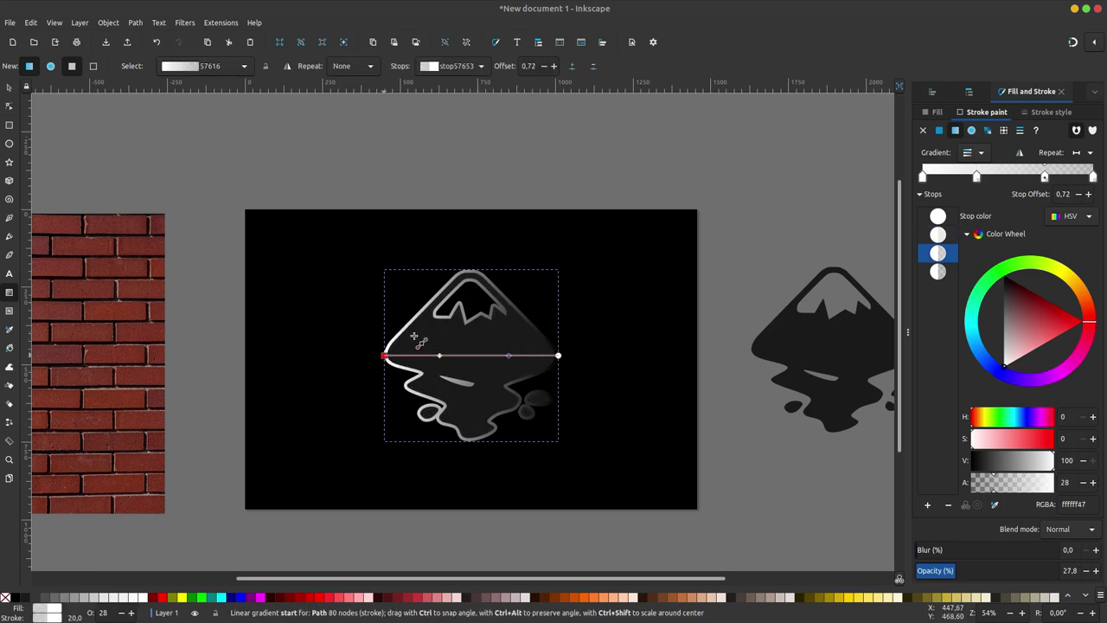
{"action": "left_click", "coordinate": [972, 330]}
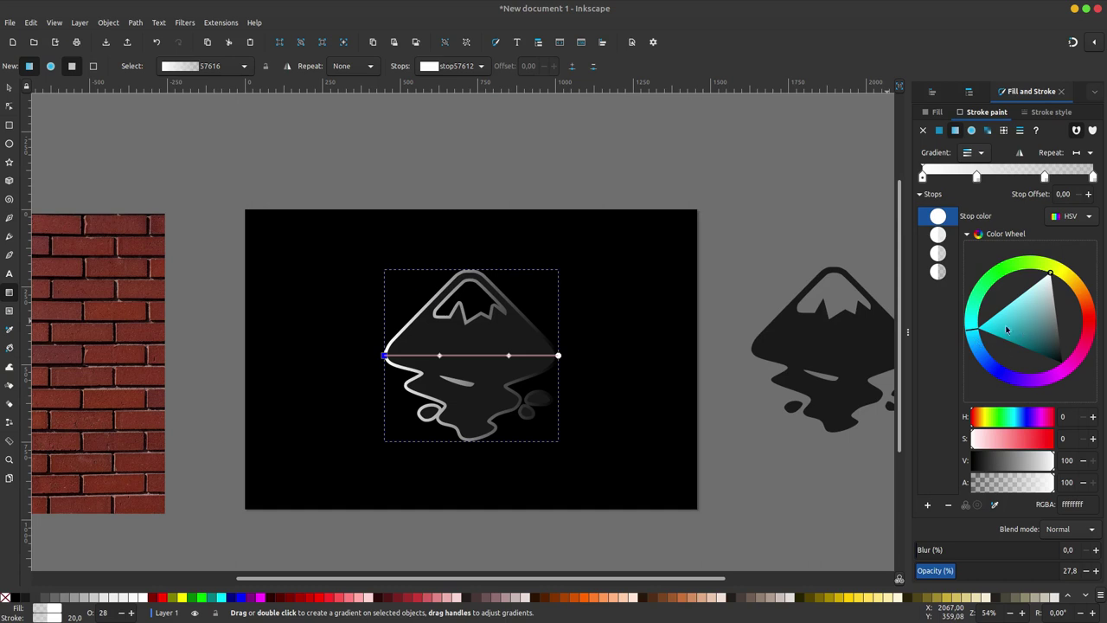
{"action": "left_click_drag", "start_coordinate": [1006, 330], "coordinate": [978, 329]}
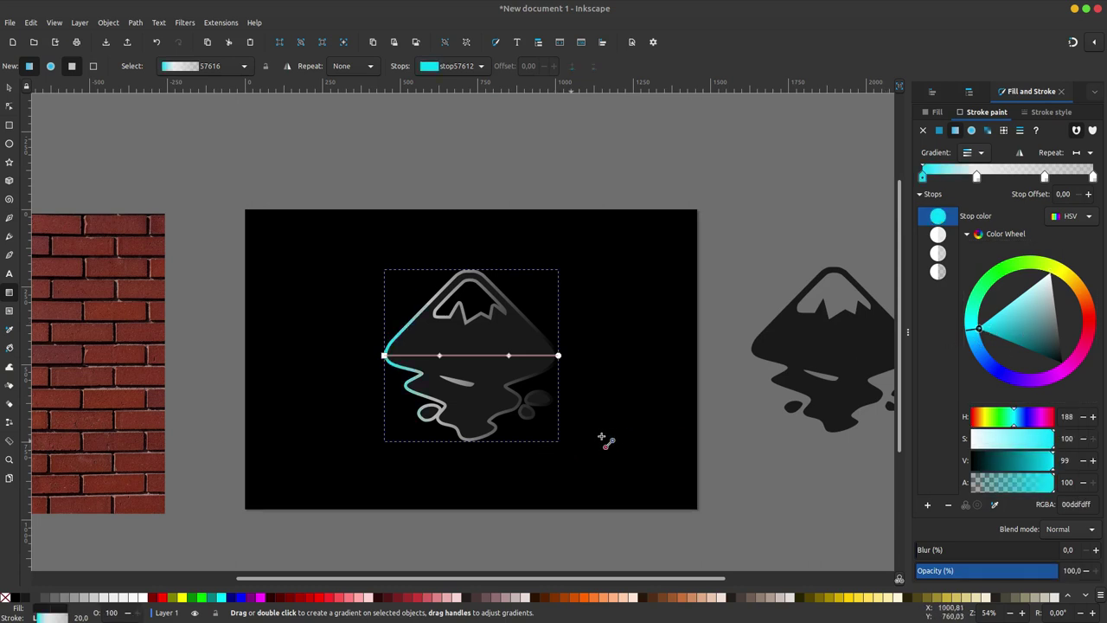
{"action": "left_click", "coordinate": [440, 356]}
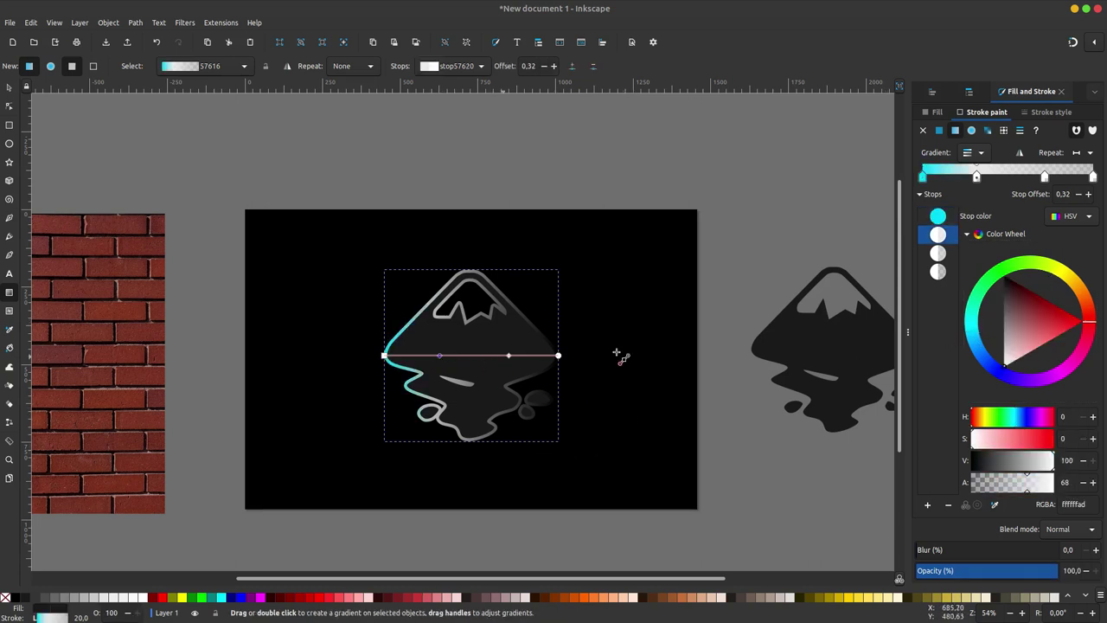
{"action": "left_click", "coordinate": [1057, 370]}
{"action": "left_click", "coordinate": [1057, 363]}
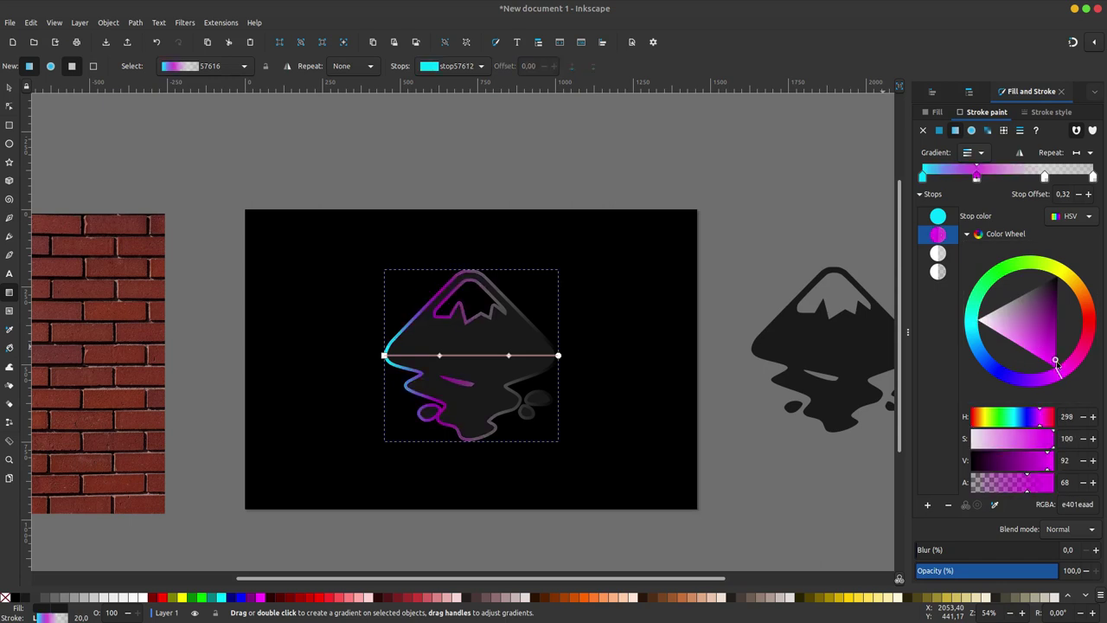
Make the 0.72 stop opaque orange and raise the magenta stop to full opacity
{"action": "left_click", "coordinate": [509, 356]}
{"action": "left_click", "coordinate": [1076, 282]}
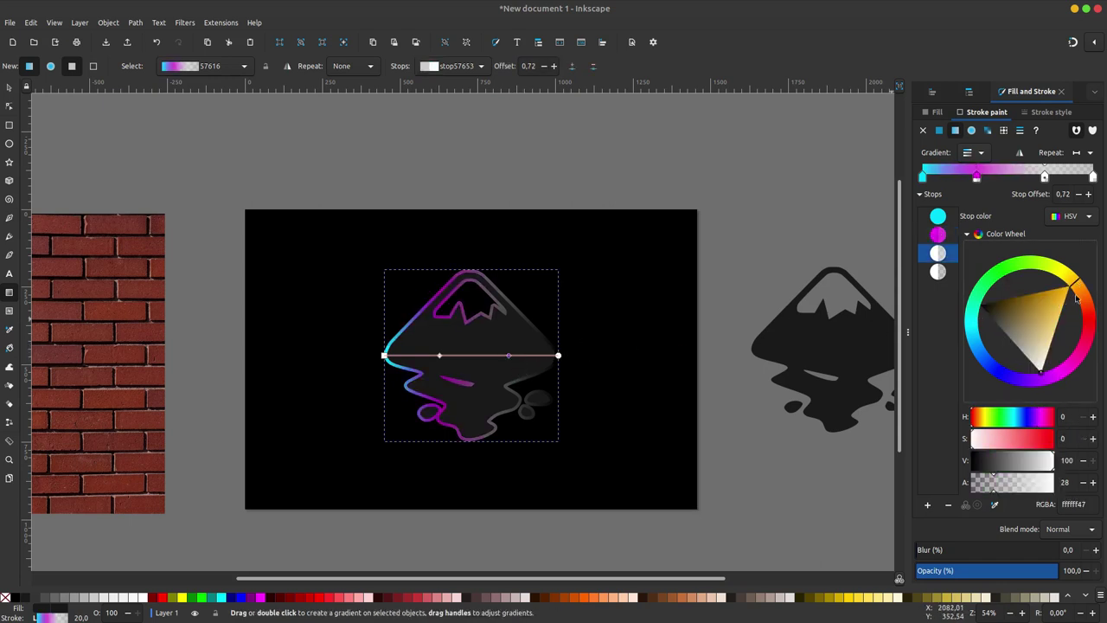
{"action": "left_click", "coordinate": [1074, 295]}
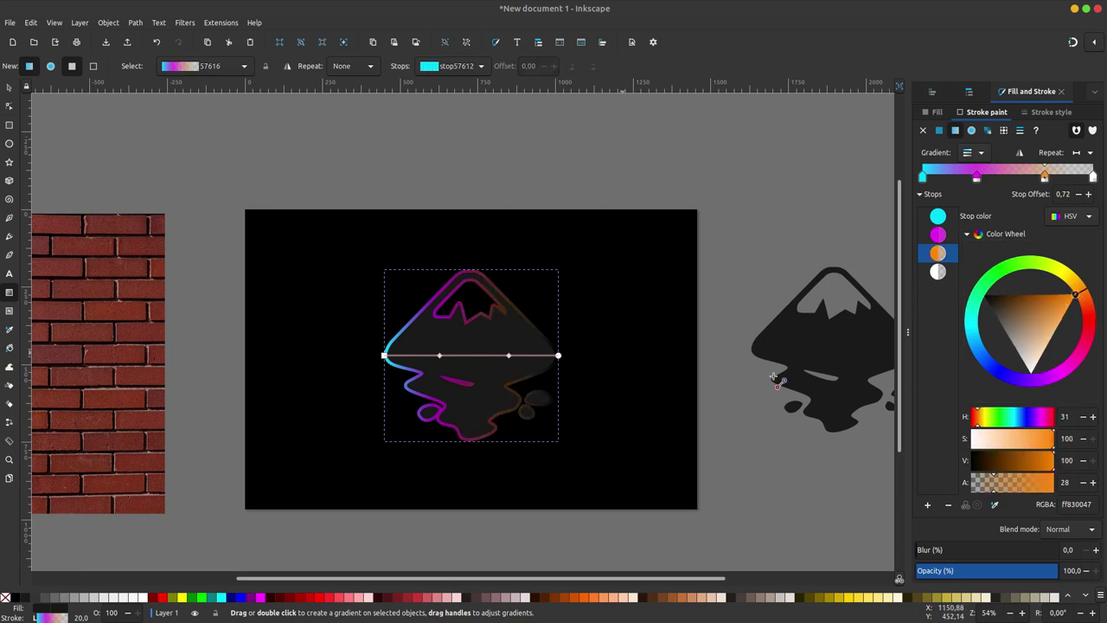
{"action": "left_click_drag", "start_coordinate": [993, 482], "coordinate": [1054, 482]}
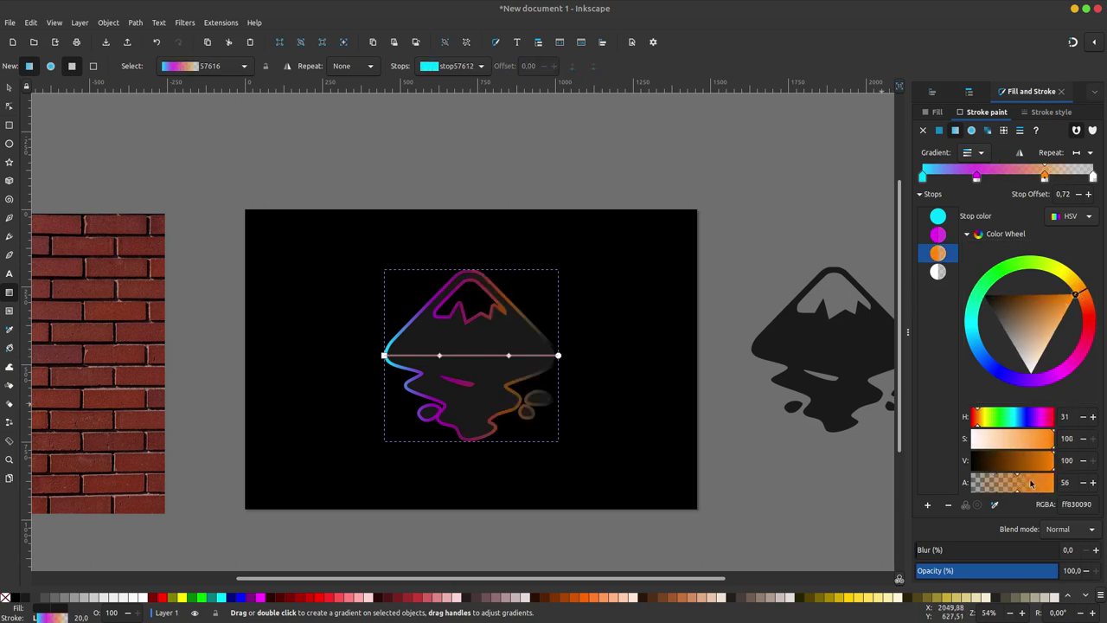
{"action": "left_click", "coordinate": [440, 355]}
{"action": "left_click", "coordinate": [1057, 478]}
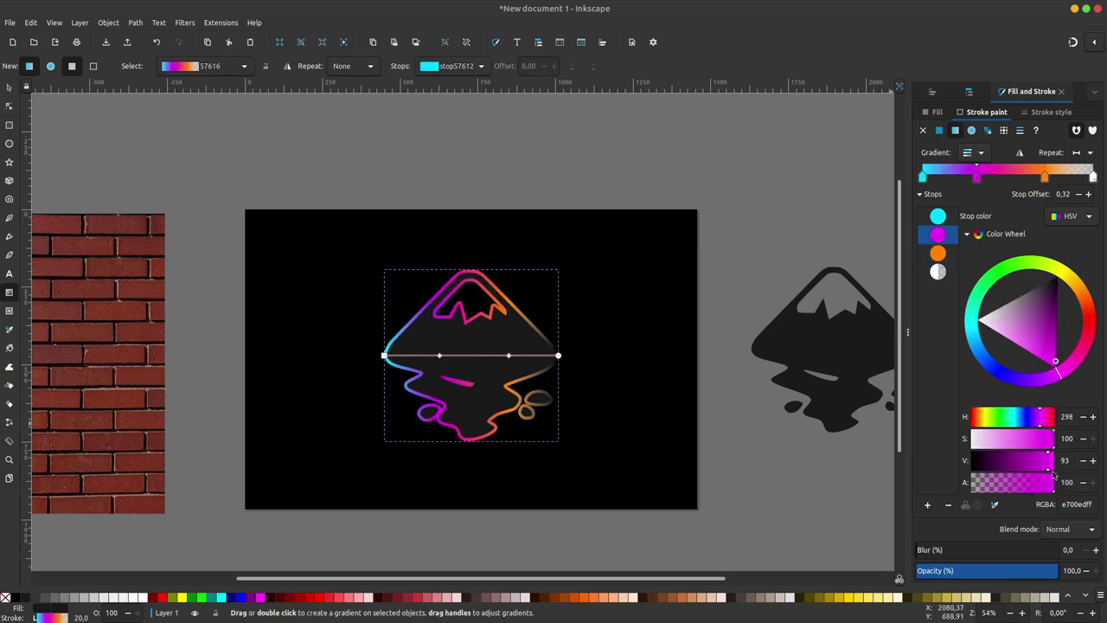
Turn the transparent end stop into fully opaque yellow (ffe000ff)
{"action": "left_click", "coordinate": [560, 356]}
{"action": "left_click_drag", "start_coordinate": [1075, 293], "coordinate": [1075, 275]}
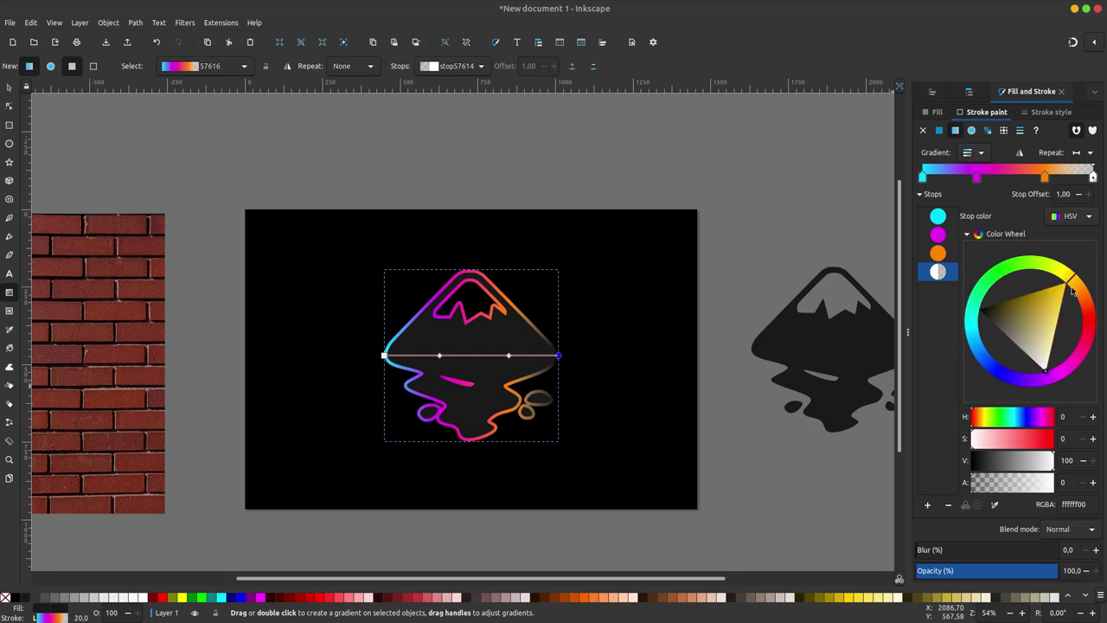
{"action": "left_click_drag", "start_coordinate": [988, 483], "coordinate": [1087, 478]}
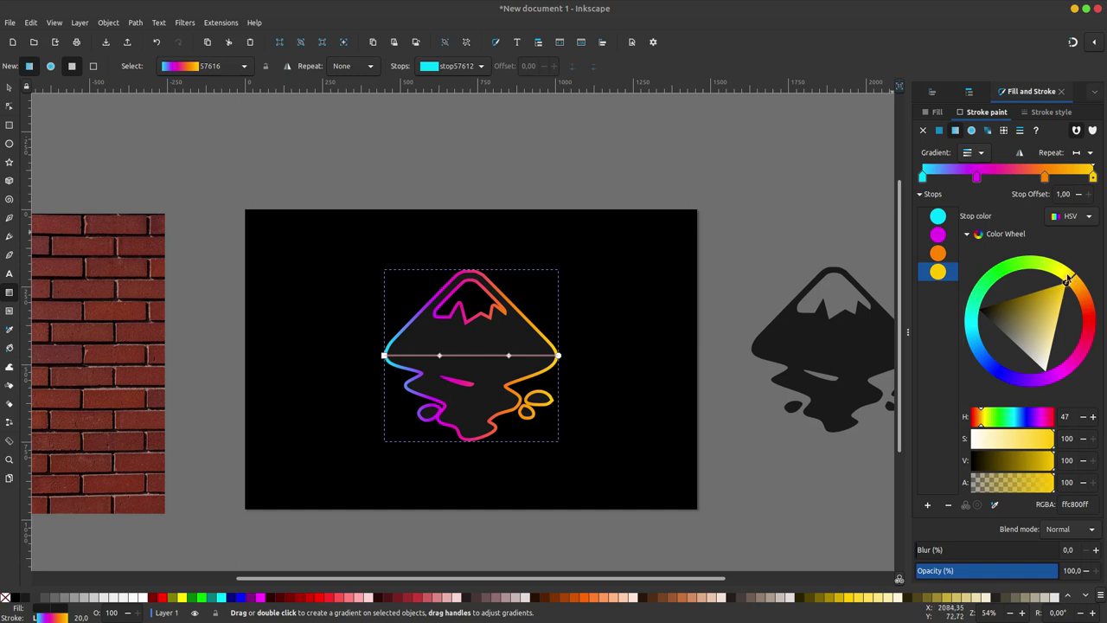
{"action": "left_click_drag", "start_coordinate": [1069, 276], "coordinate": [1063, 278]}
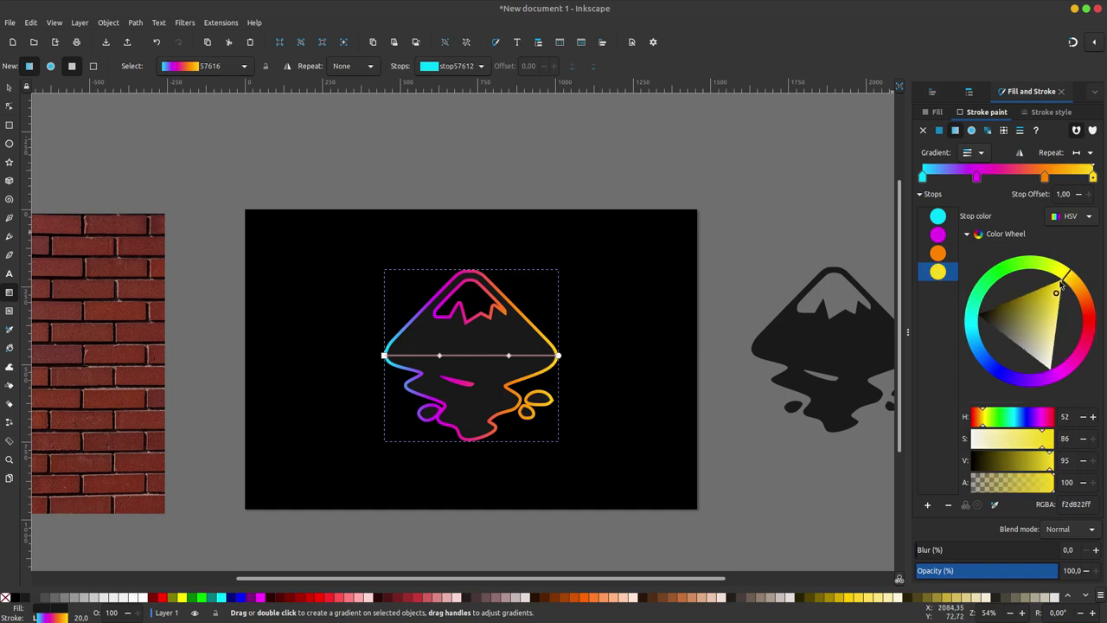
{"action": "left_click", "coordinate": [10, 87]}
{"action": "key", "text": "Escape"}
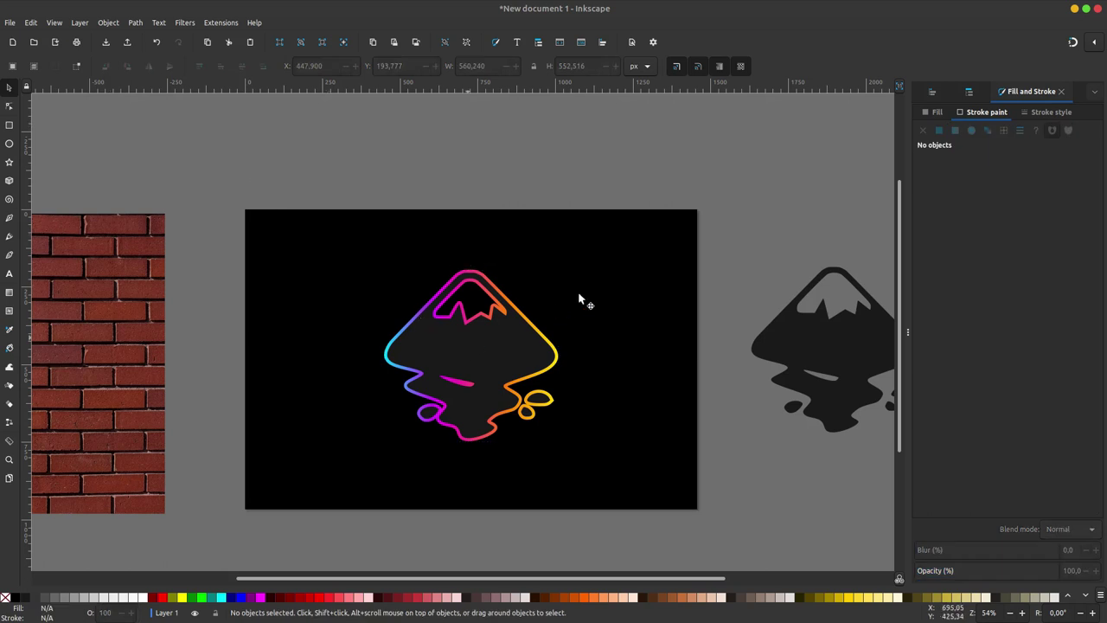
{"action": "double_click", "coordinate": [534, 321]}
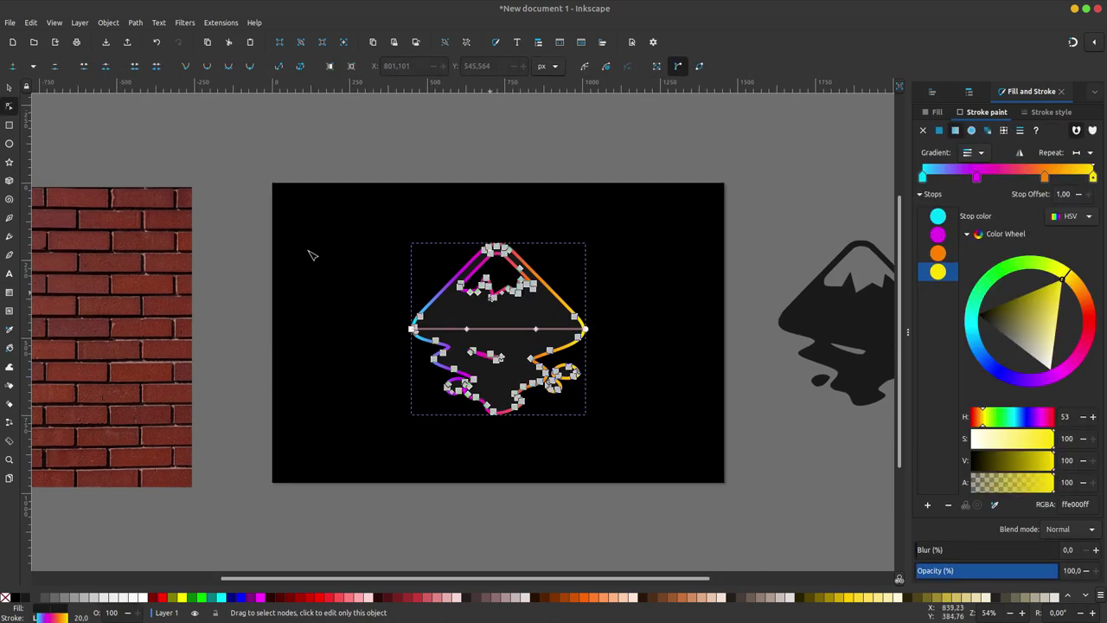
{"action": "left_click", "coordinate": [10, 87]}
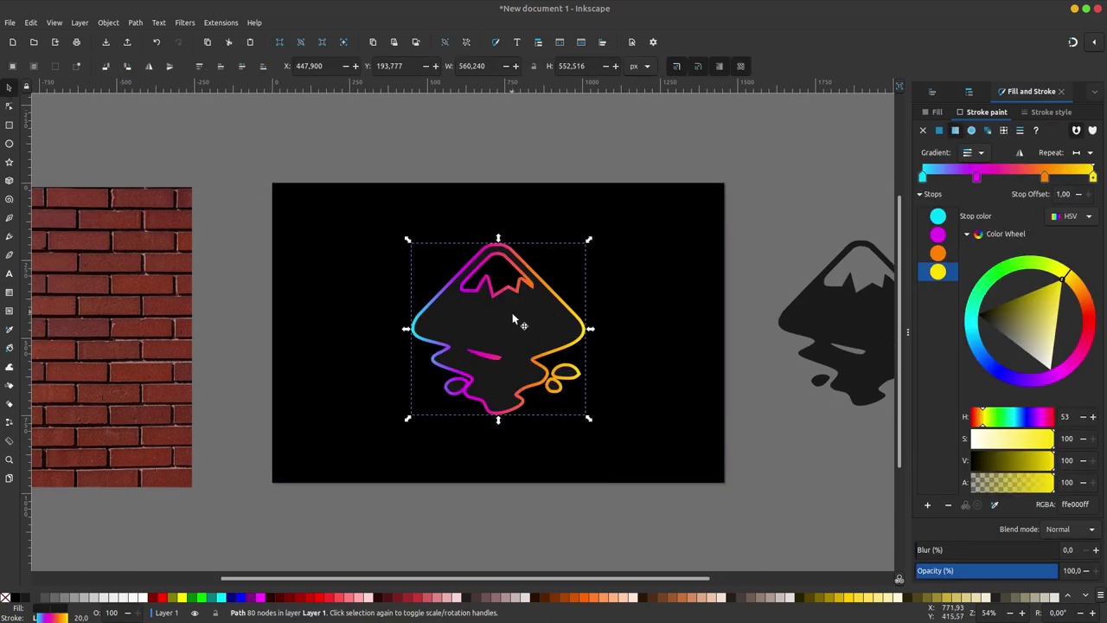
{"action": "scroll", "coordinate": [511, 318], "scroll_direction": "up", "scroll_amount": 1, "text": "ctrl"}
{"action": "scroll", "coordinate": [484, 317], "scroll_direction": "right", "scroll_amount": 2}
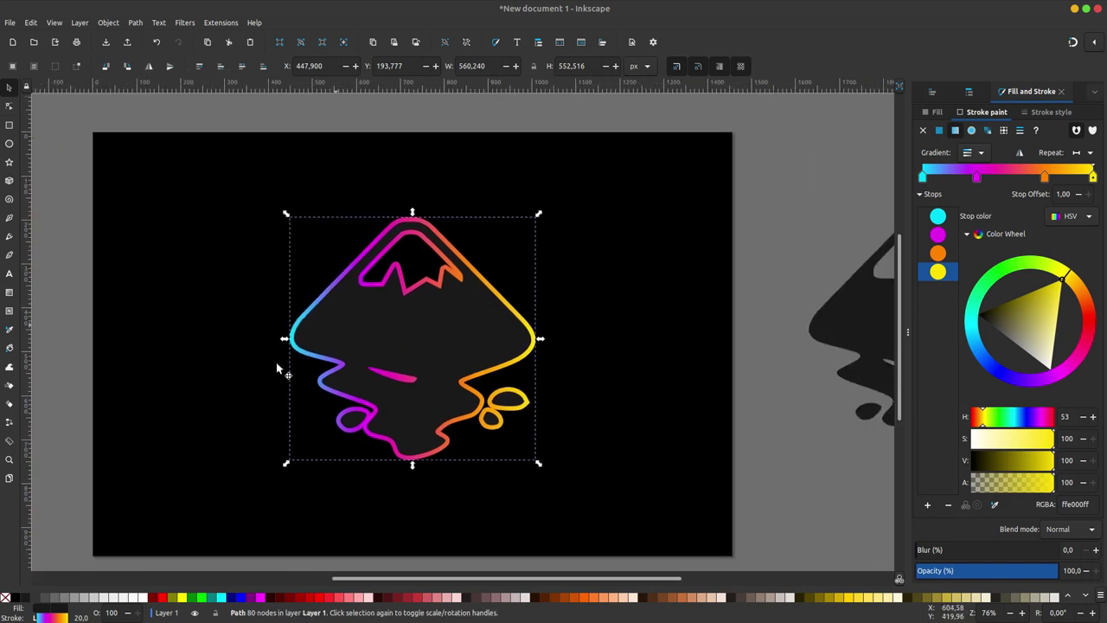
Make a fill-less 5 px white-stroke copy of the logo left of the gradient logo, selecting both
{"action": "key", "text": "ctrl+z"}
{"action": "left_click_drag", "start_coordinate": [433, 335], "coordinate": [246, 368]}
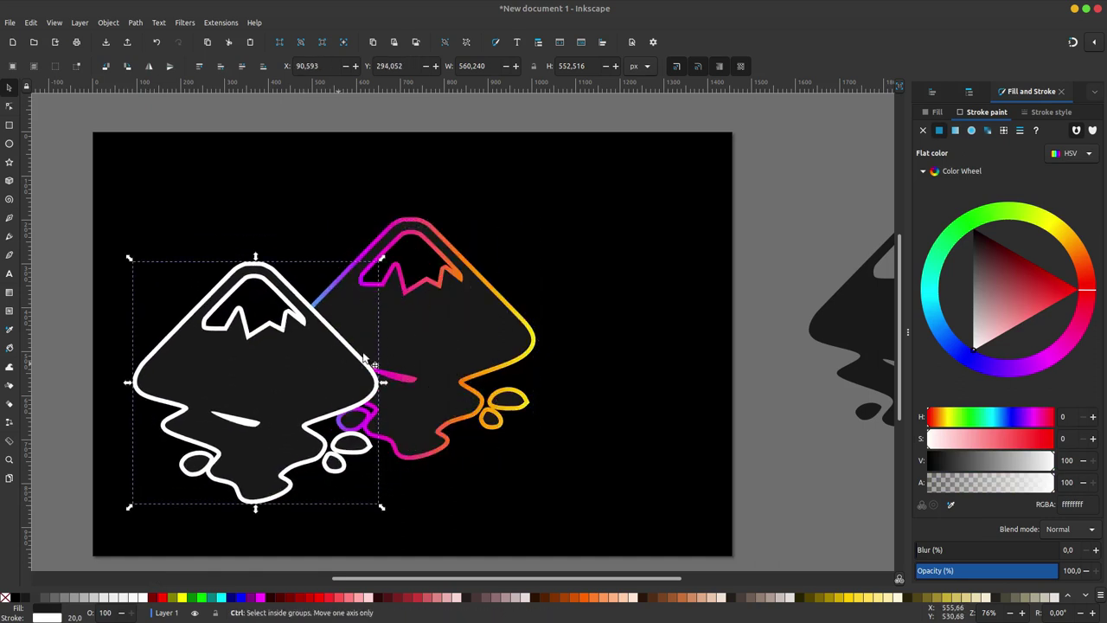
{"action": "key", "text": "ctrl+z"}
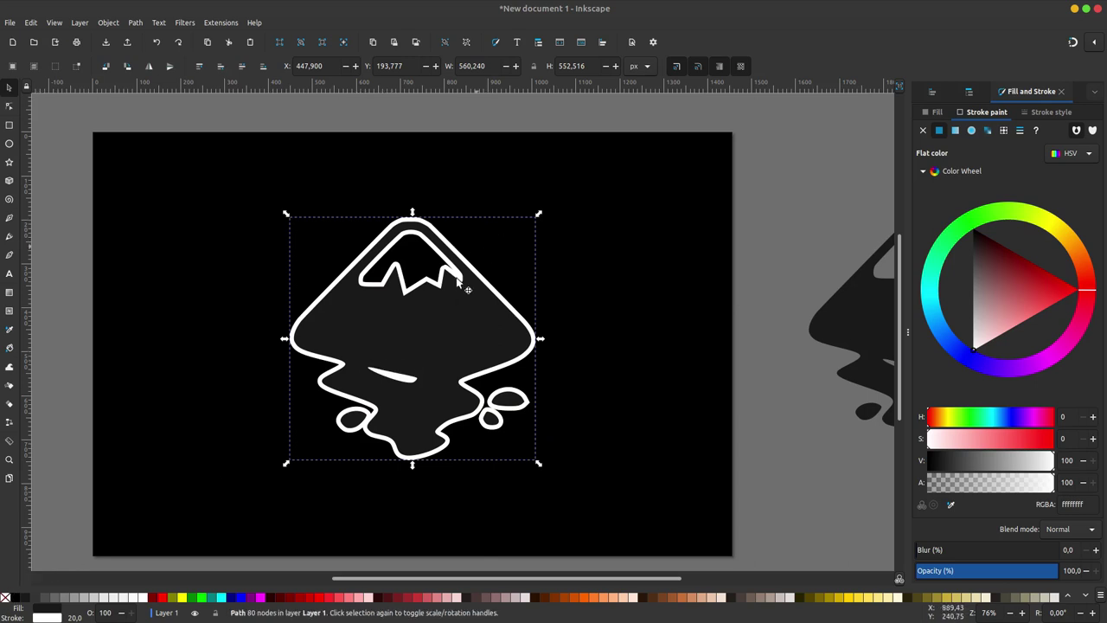
{"action": "left_click", "coordinate": [5, 597]}
{"action": "mouse_move", "coordinate": [507, 313]}
{"action": "left_mouse_down"}
{"action": "mouse_move", "coordinate": [327, 357]}
{"action": "mouse_move", "coordinate": [377, 333]}
{"action": "left_mouse_up"}
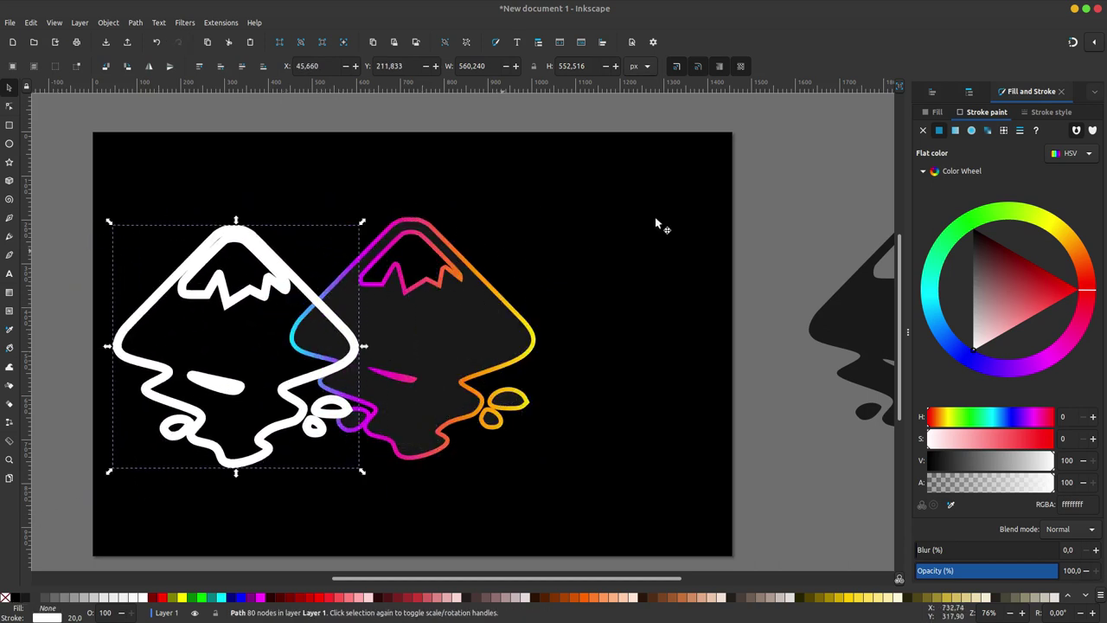
{"action": "left_click", "coordinate": [1049, 113]}
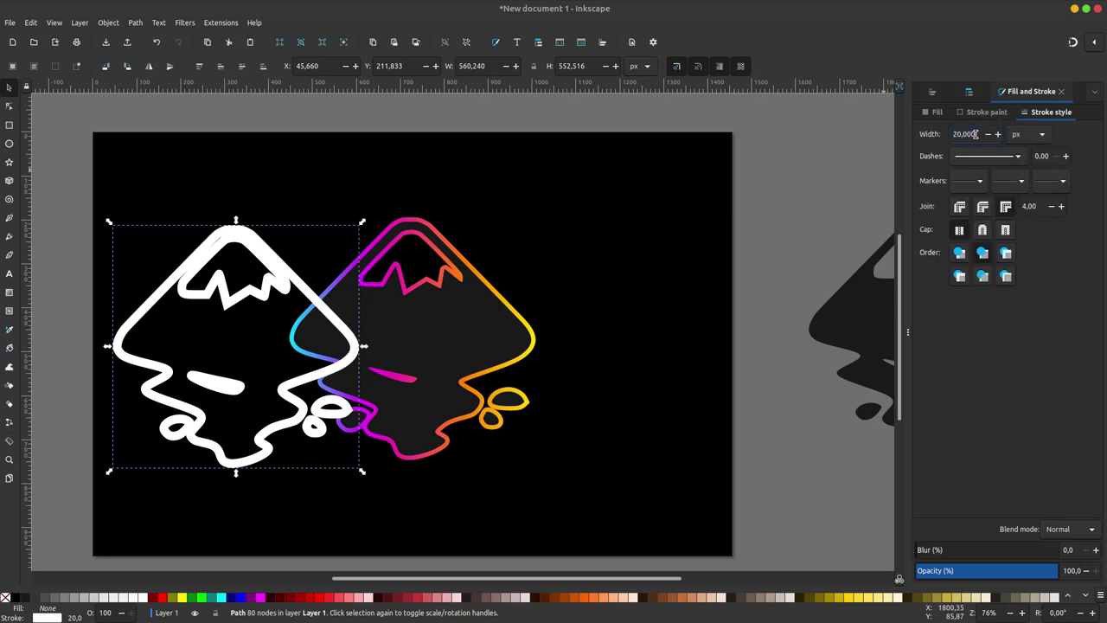
{"action": "type", "text": "5,000"}
{"action": "key", "text": "Return"}
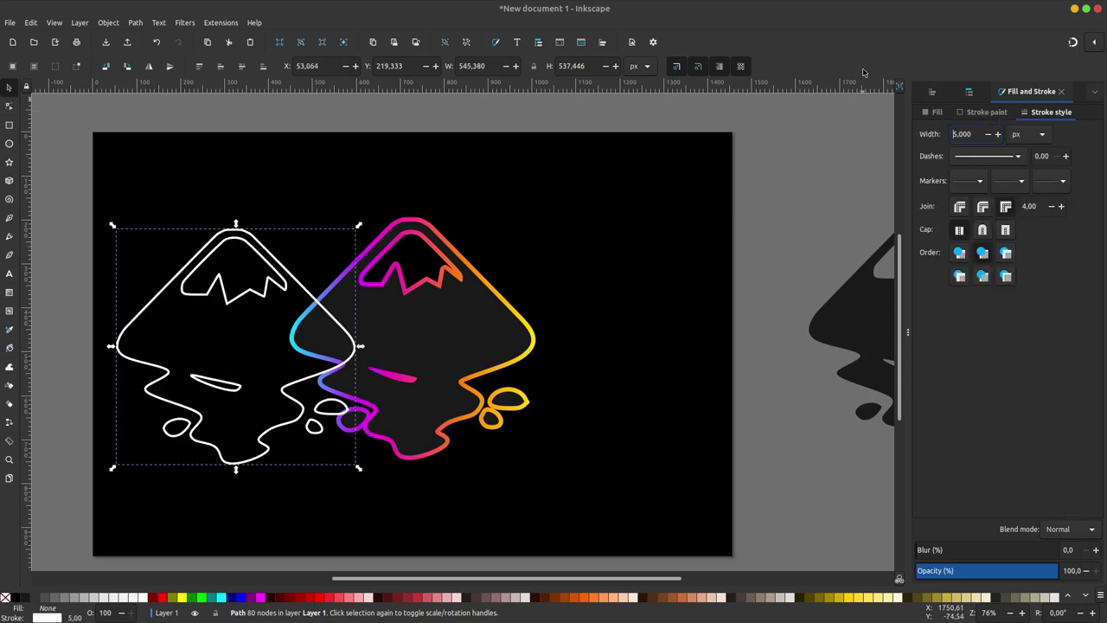
{"action": "left_click", "coordinate": [412, 230], "text": "shift"}
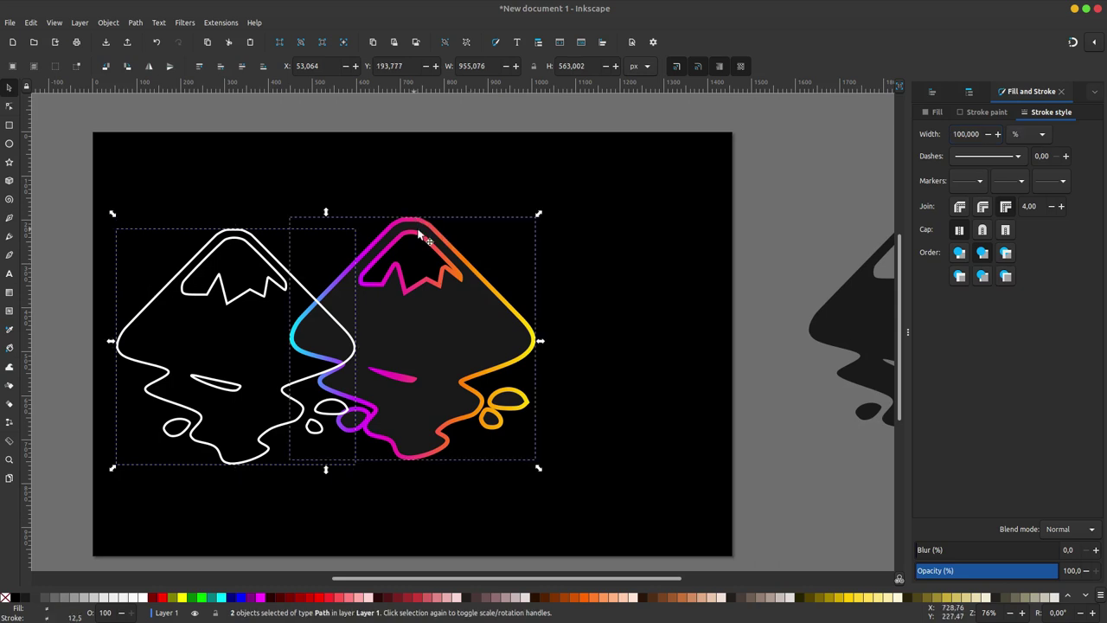
Centre the white outline copy horizontally and vertically on the gradient logo, relative to last selected
{"action": "key", "text": "ctrl+shift+a"}
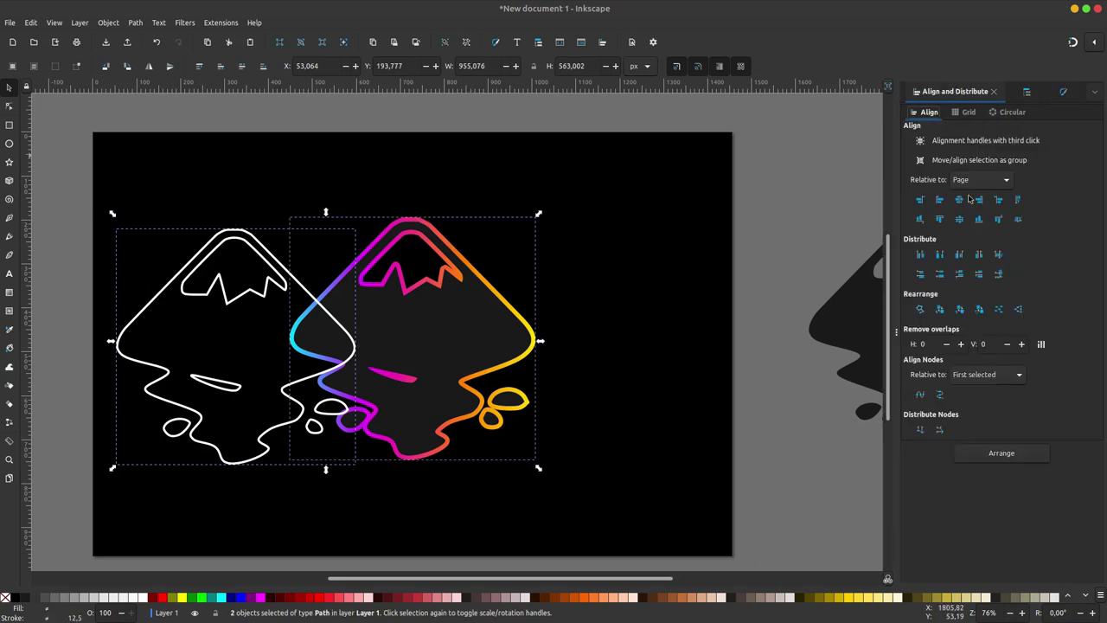
{"action": "left_click", "coordinate": [978, 180]}
{"action": "left_click", "coordinate": [969, 134]}
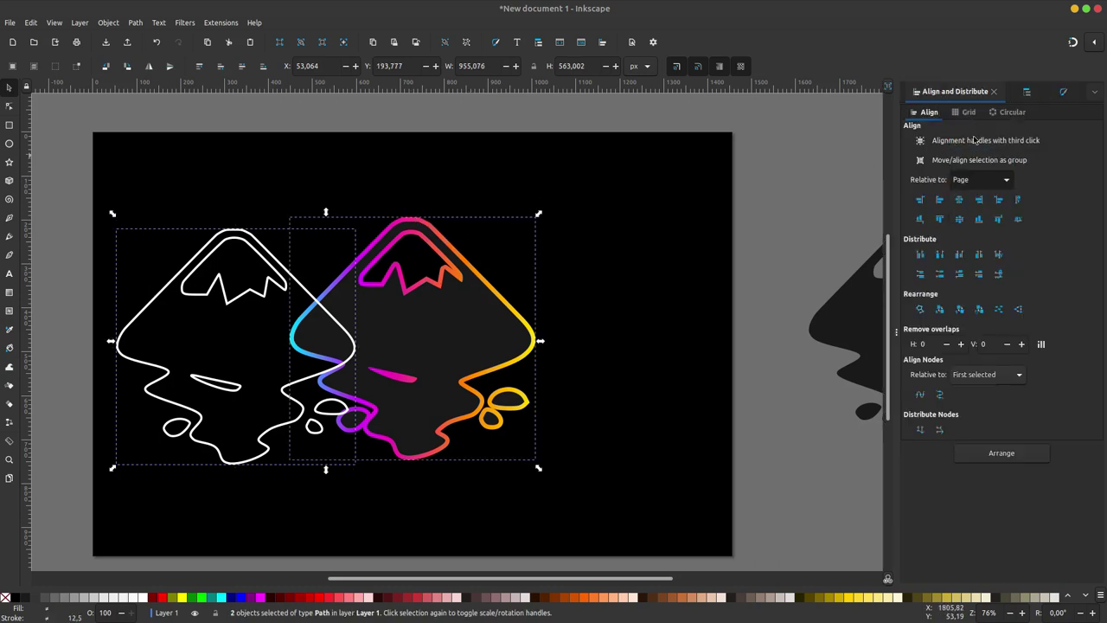
{"action": "left_click", "coordinate": [959, 219]}
{"action": "left_click", "coordinate": [524, 240]}
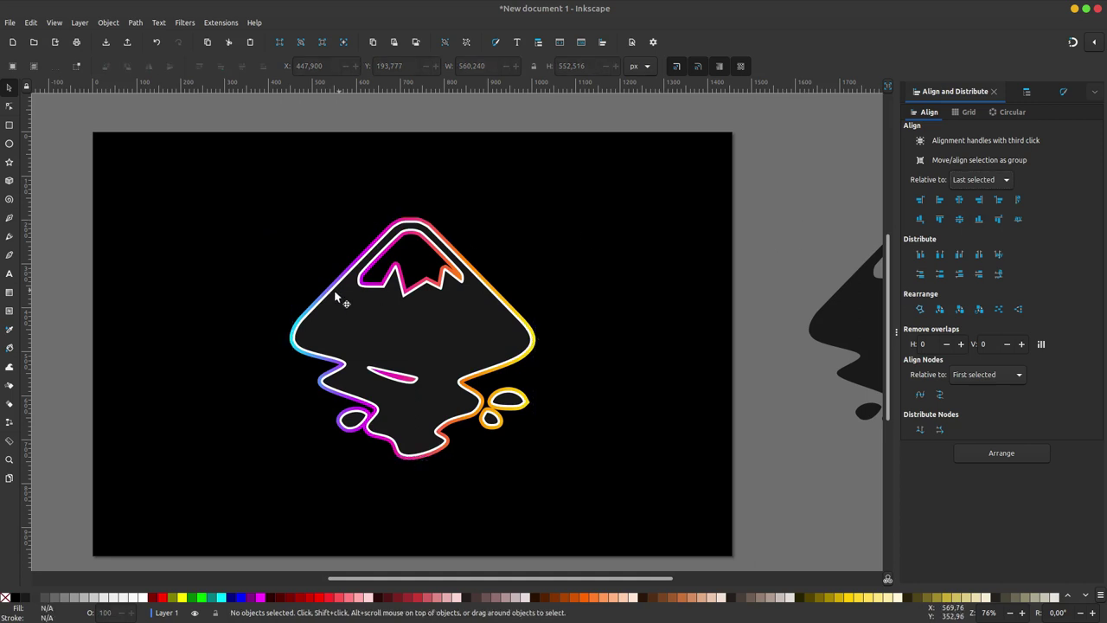
{"action": "scroll", "coordinate": [350, 313], "scroll_direction": "up", "scroll_amount": 1}
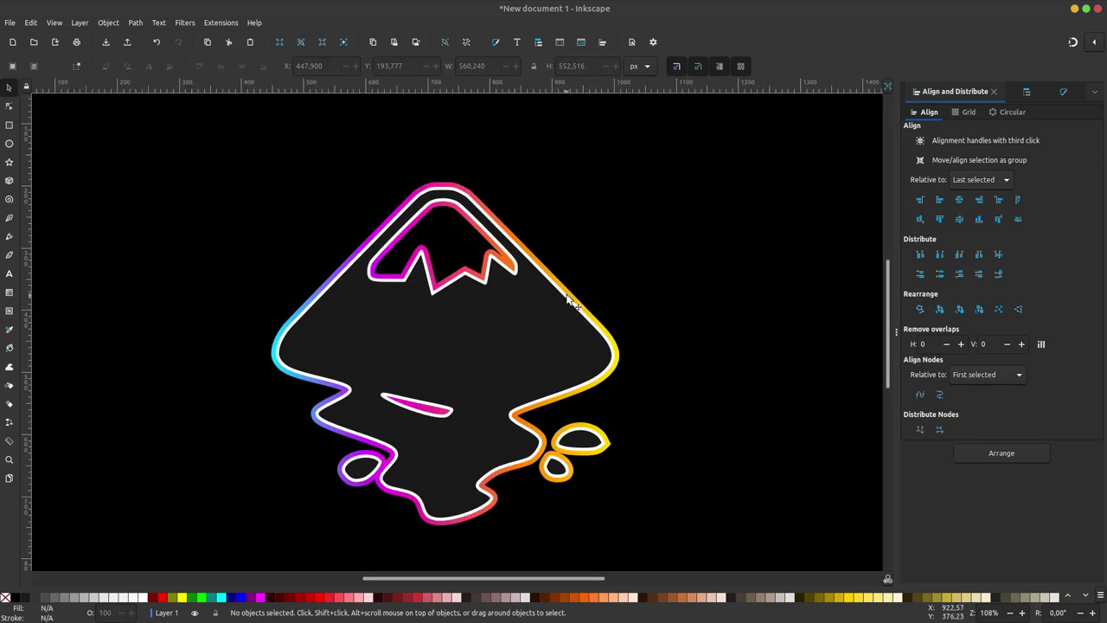
{"action": "left_click", "coordinate": [569, 300]}
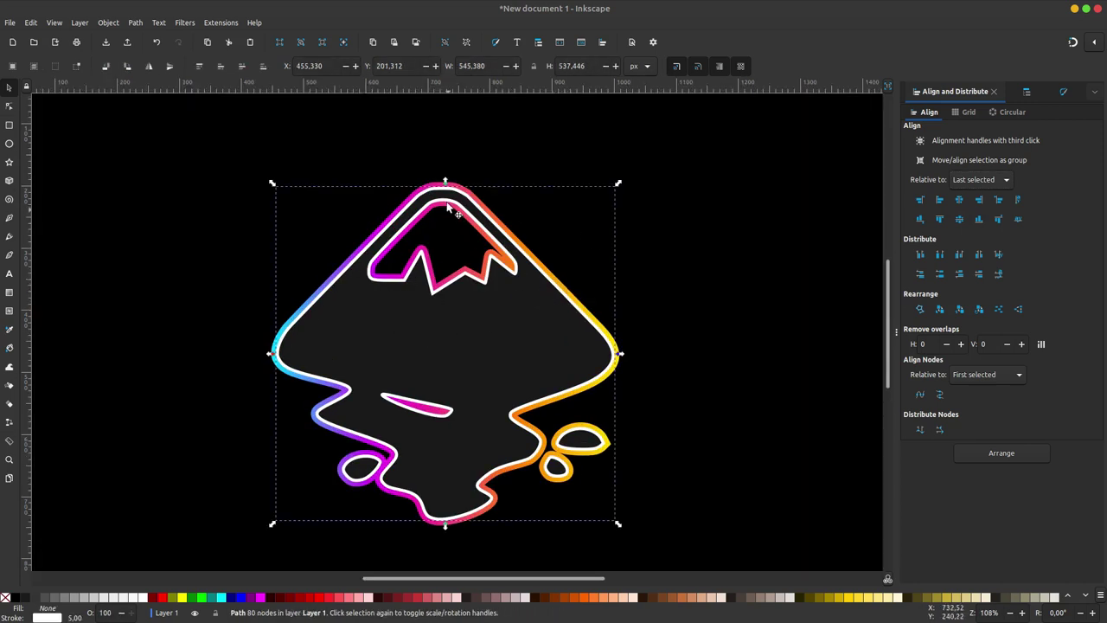
{"action": "scroll", "coordinate": [449, 209], "scroll_direction": "up", "scroll_amount": 1}
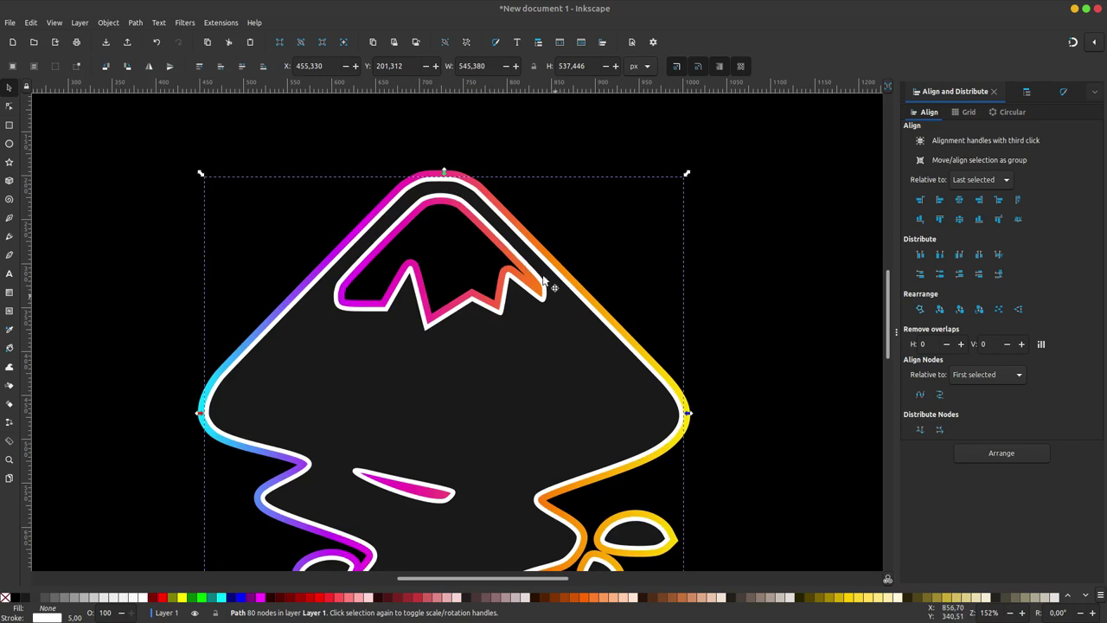
{"action": "scroll", "coordinate": [482, 192], "scroll_direction": "up", "scroll_amount": 2}
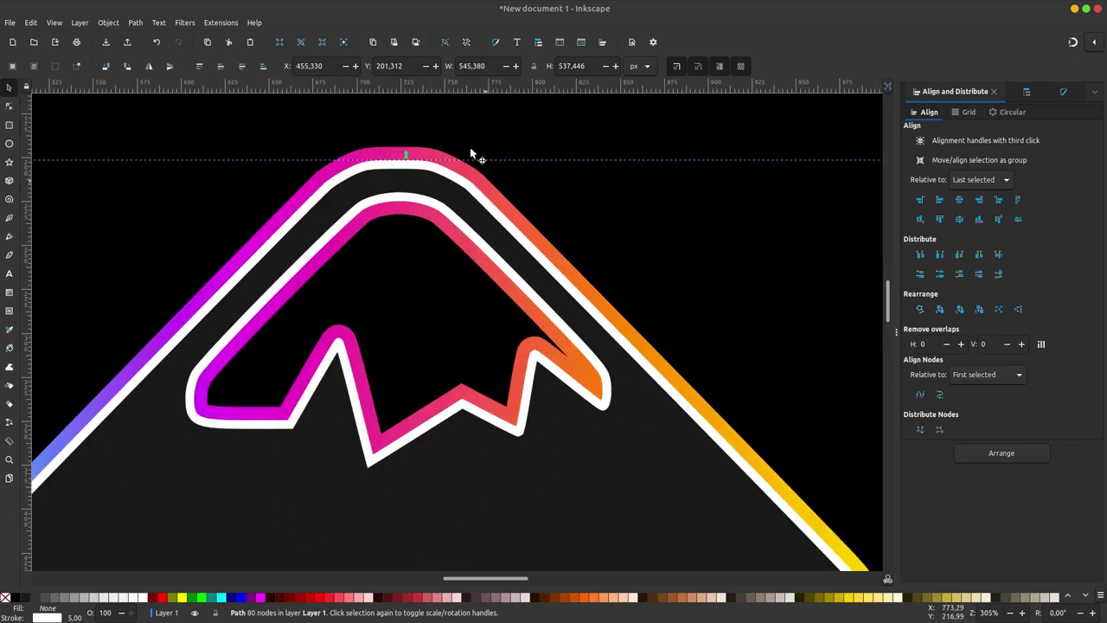
Outset the thin white outline twice so it runs through the middle of the gradient stroke
{"action": "left_click", "coordinate": [135, 23]}
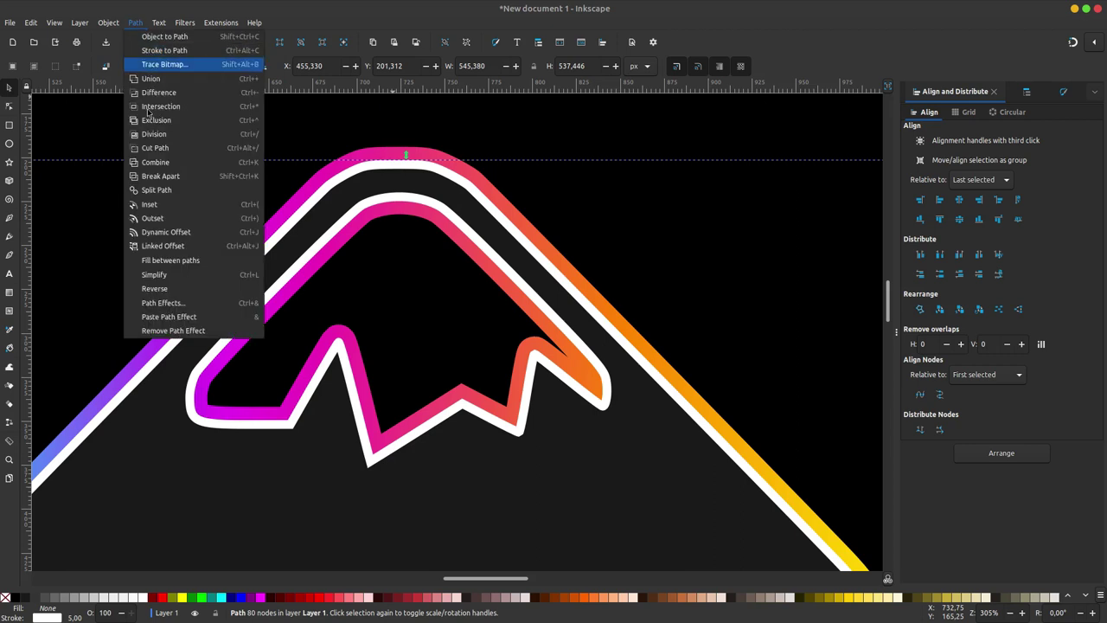
{"action": "left_click", "coordinate": [191, 221]}
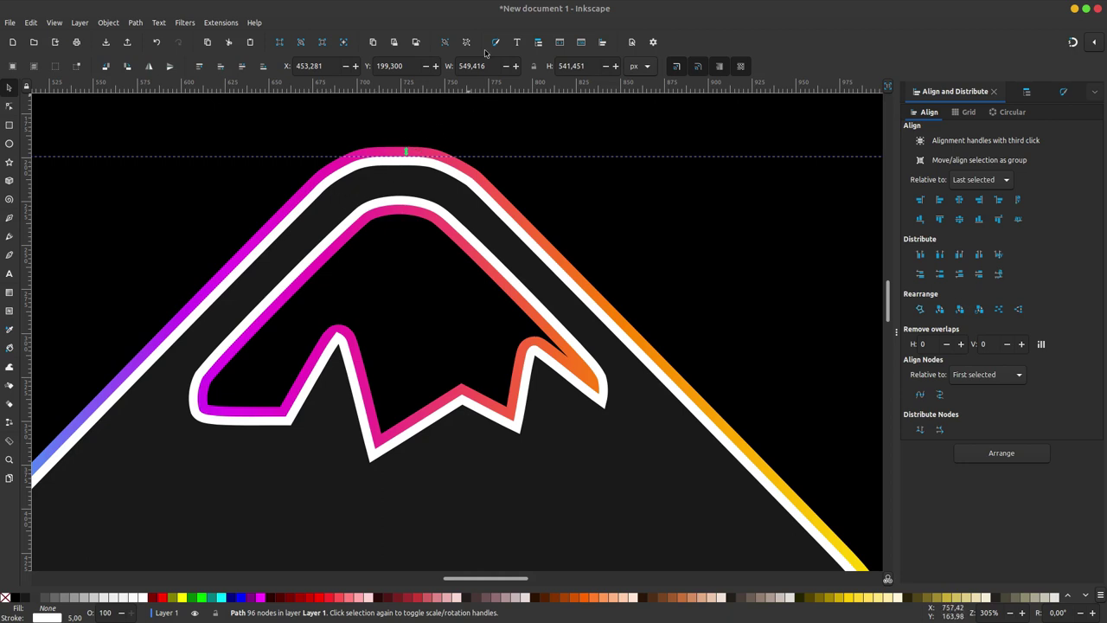
{"action": "key", "text": "shift"}
{"action": "key", "text": "Home"}
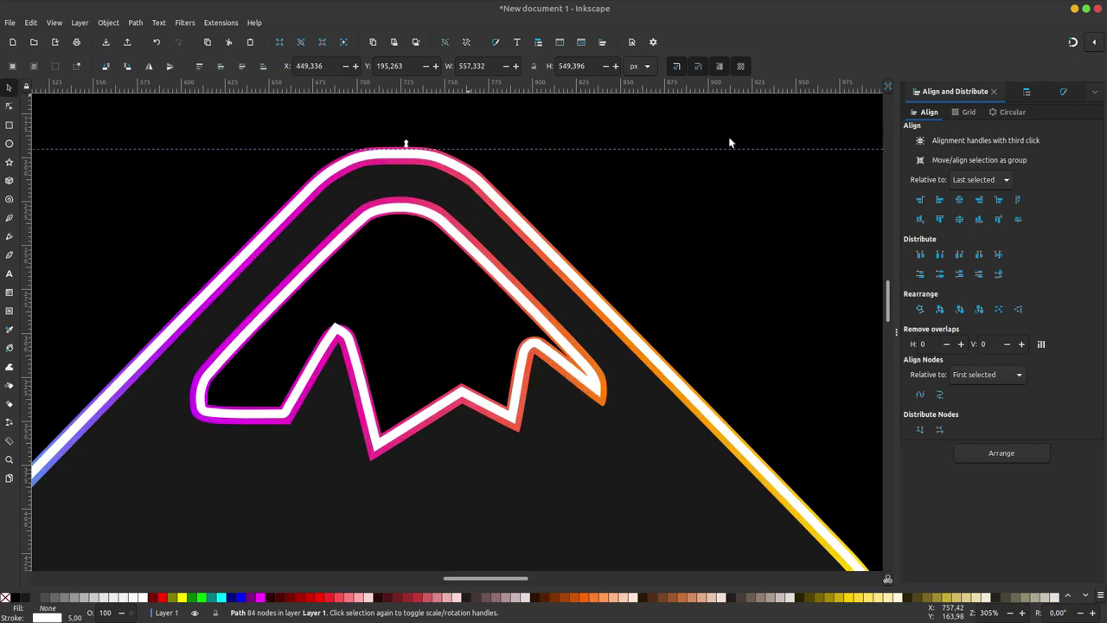
{"action": "scroll", "coordinate": [410, 148], "scroll_direction": "up", "scroll_amount": 1}
{"action": "scroll", "coordinate": [413, 147], "scroll_direction": "up", "scroll_amount": 1}
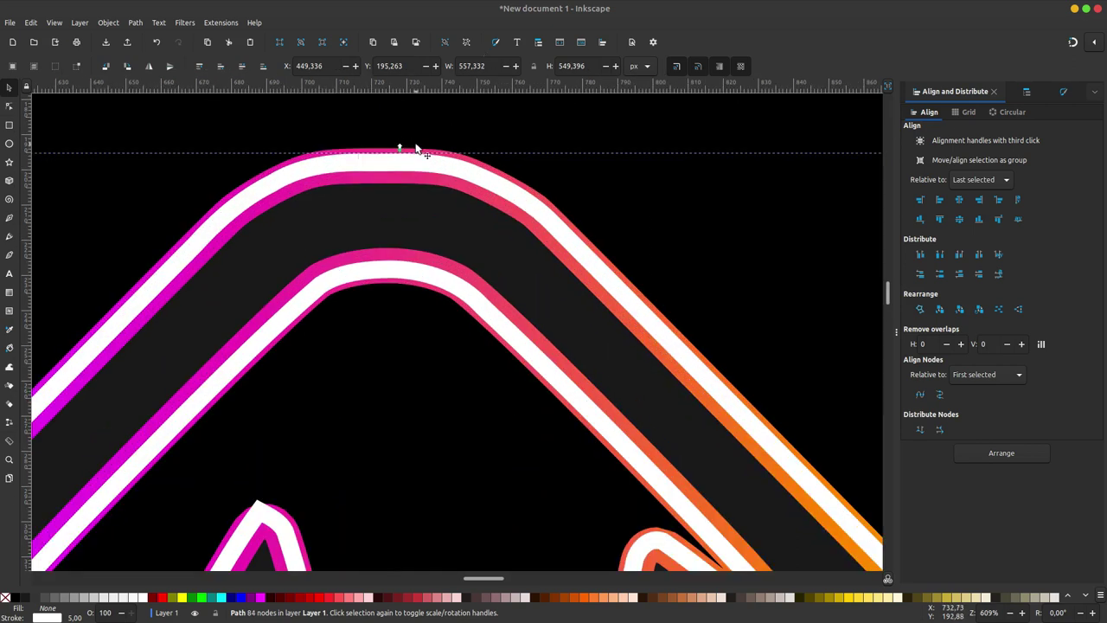
{"action": "left_click", "coordinate": [416, 149]}
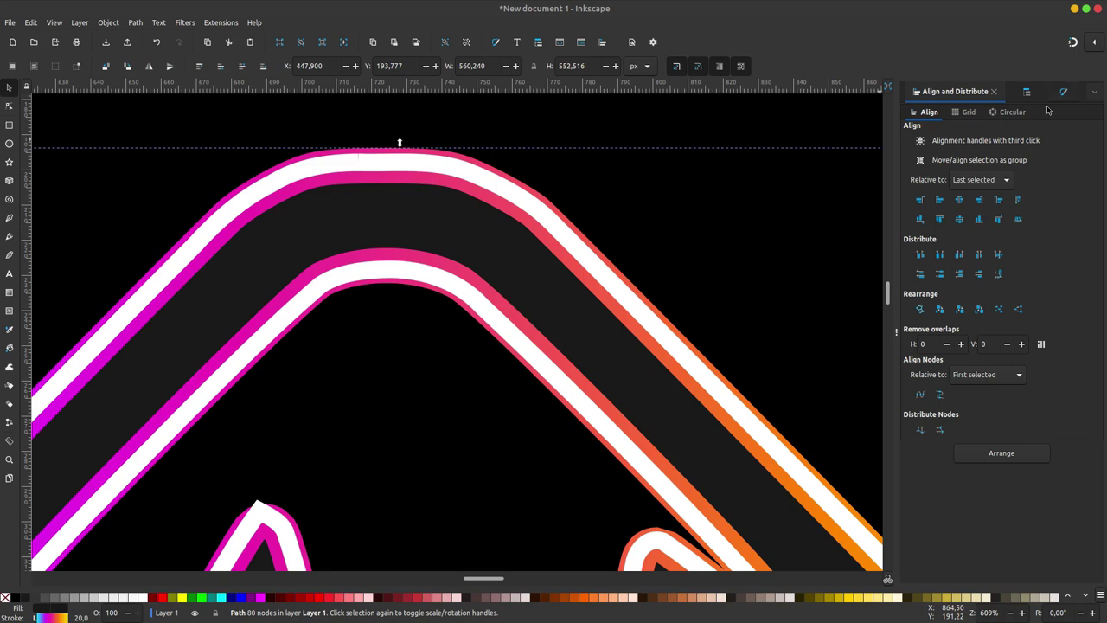
Set the gradient logo's stroke width to 25 px
{"action": "left_click", "coordinate": [1064, 92]}
{"action": "left_click", "coordinate": [935, 125]}
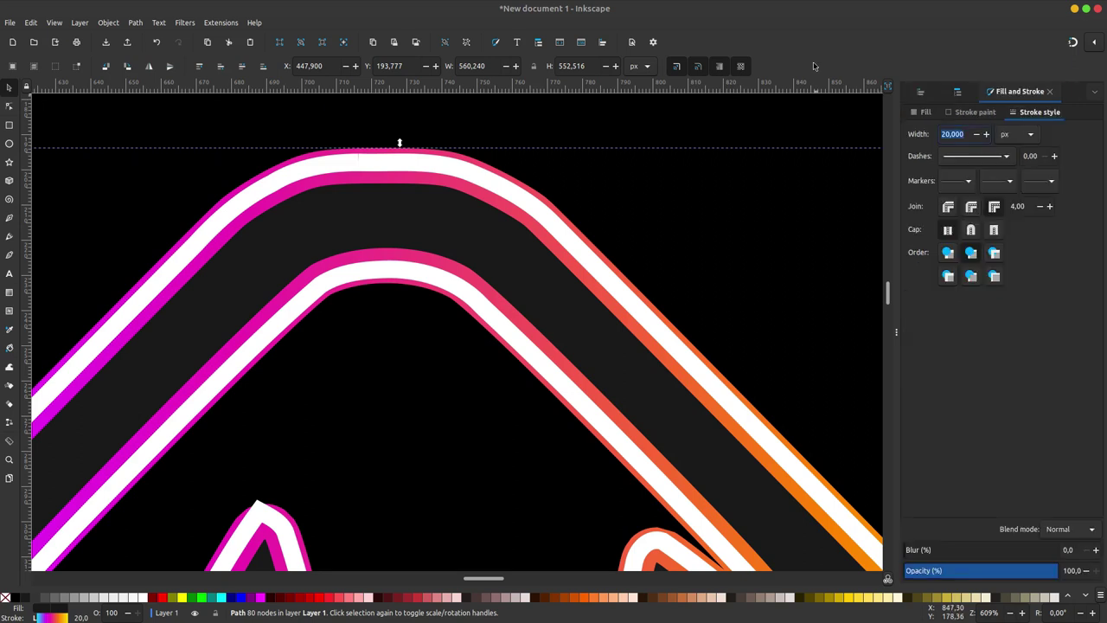
{"action": "type", "text": "25,000"}
{"action": "key", "text": "Return"}
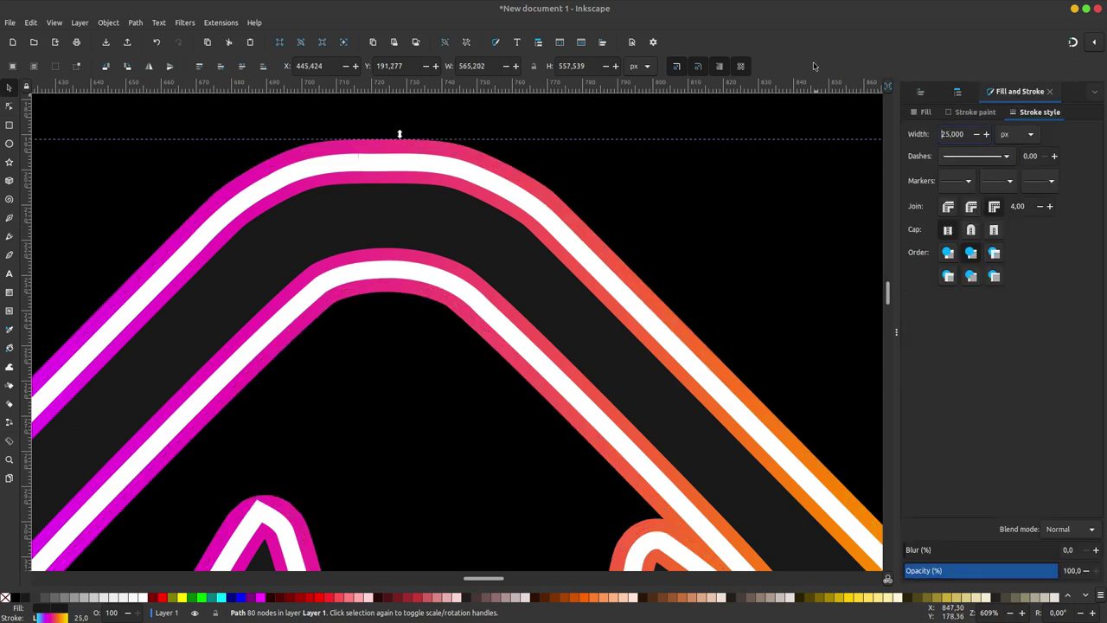
{"action": "left_click", "coordinate": [676, 120]}
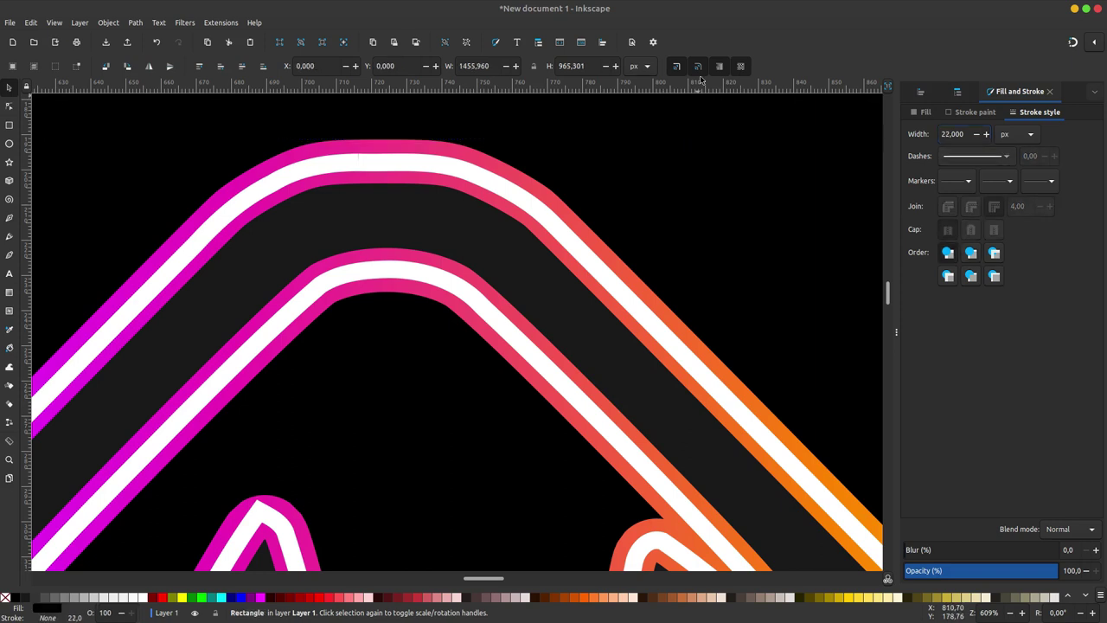
Thin the white inner line path's stroke from 5 px to 4 px
{"action": "scroll", "coordinate": [435, 300], "scroll_direction": "down", "scroll_amount": 6, "text": "ctrl"}
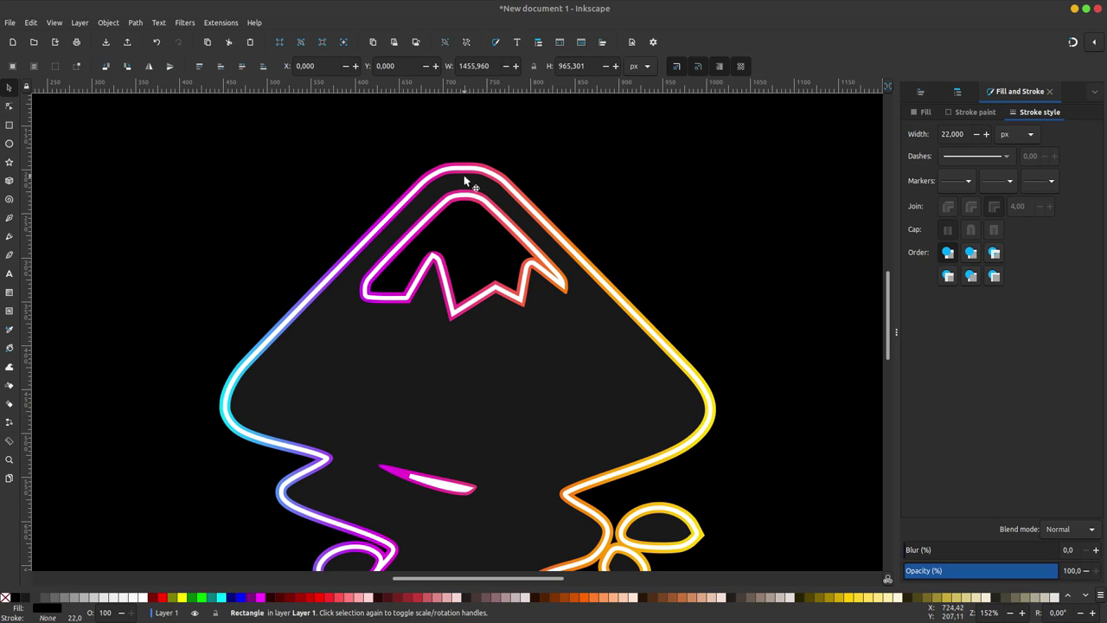
{"action": "scroll", "coordinate": [459, 180], "scroll_direction": "up", "scroll_amount": 1, "text": "ctrl"}
{"action": "scroll", "coordinate": [456, 182], "scroll_direction": "down", "scroll_amount": 1}
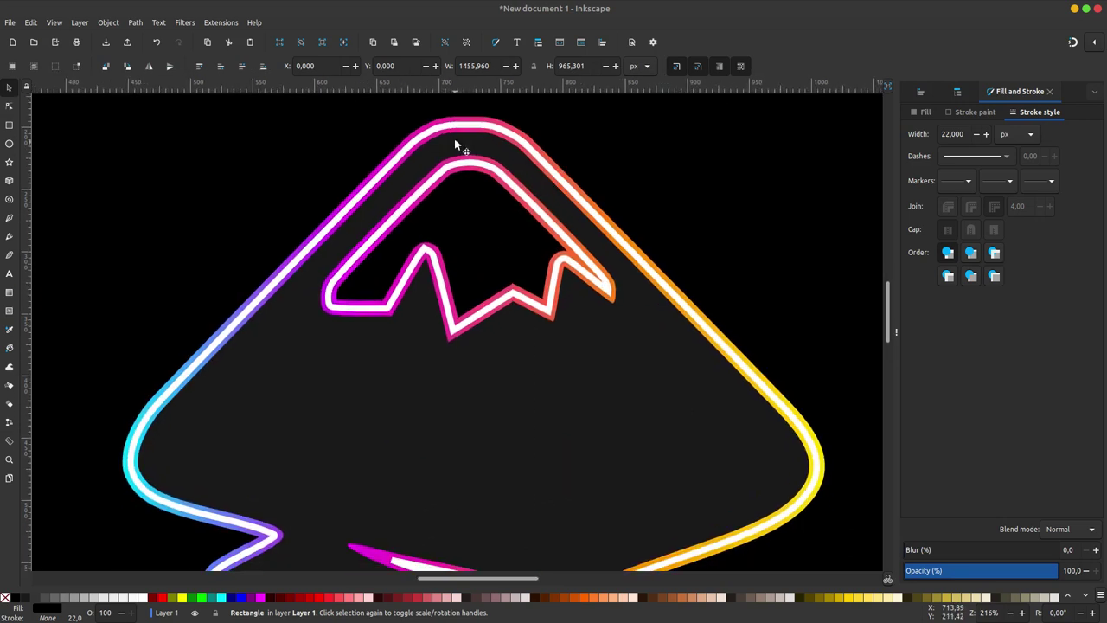
{"action": "scroll", "coordinate": [522, 199], "scroll_direction": "down", "scroll_amount": 1, "text": "ctrl"}
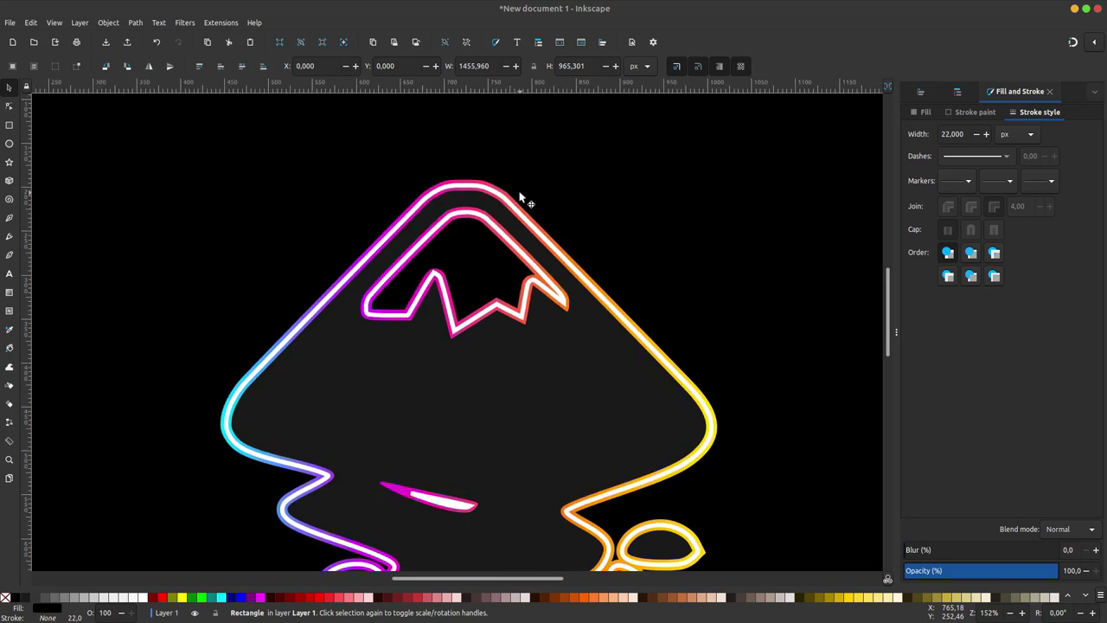
{"action": "scroll", "coordinate": [521, 199], "scroll_direction": "down", "scroll_amount": 1}
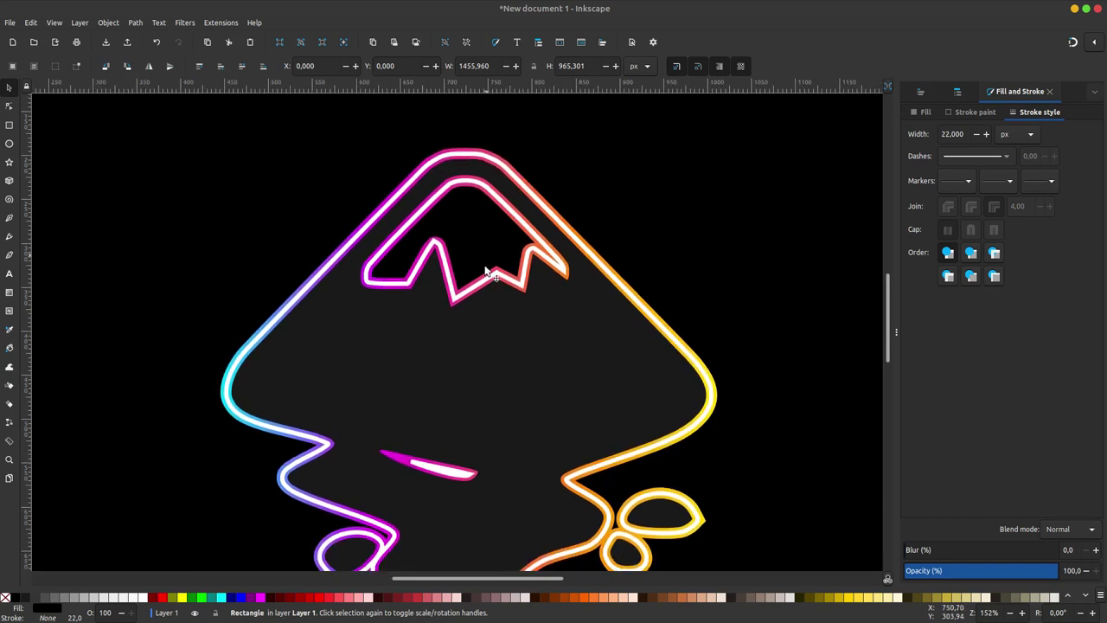
{"action": "left_click", "coordinate": [474, 160]}
{"action": "triple_click", "coordinate": [950, 128]}
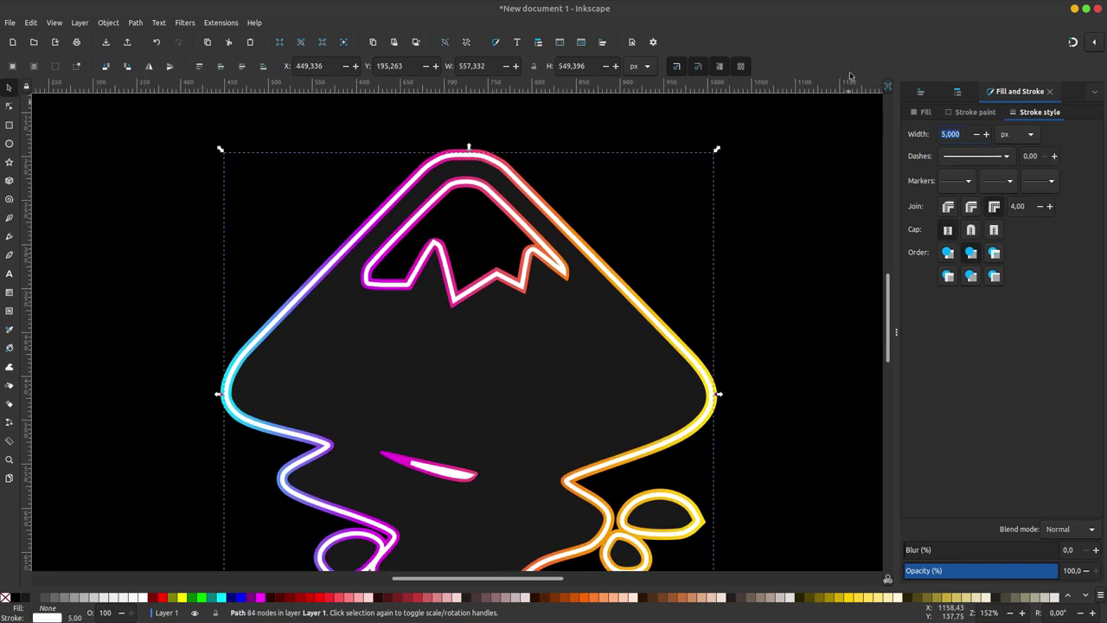
{"action": "type", "text": "4,000"}
{"action": "key", "text": "Return"}
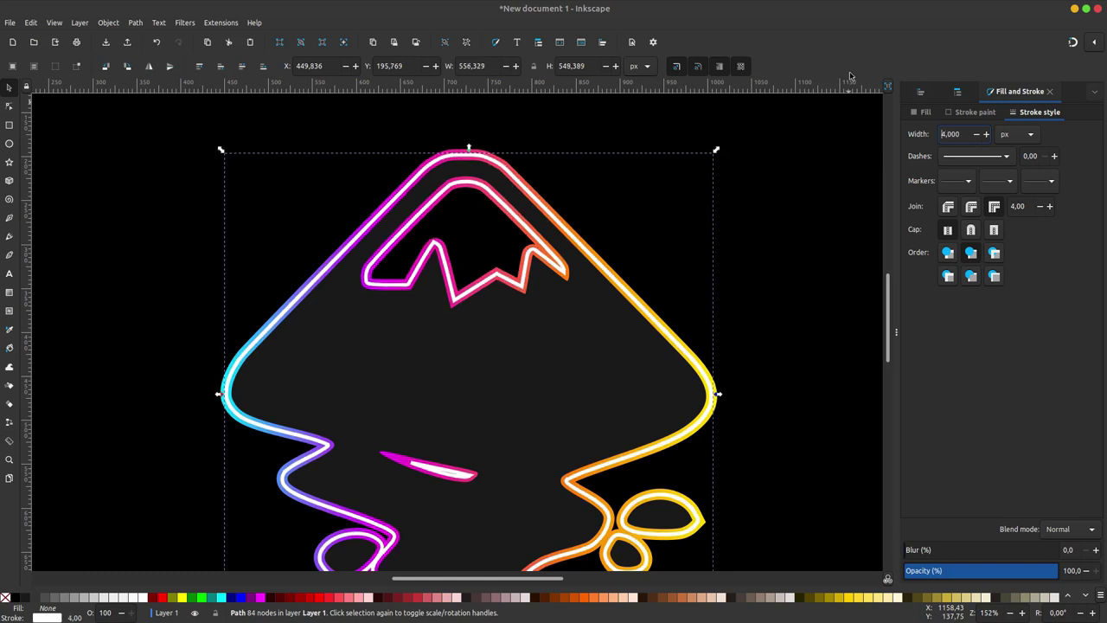
{"action": "left_click", "coordinate": [665, 111]}
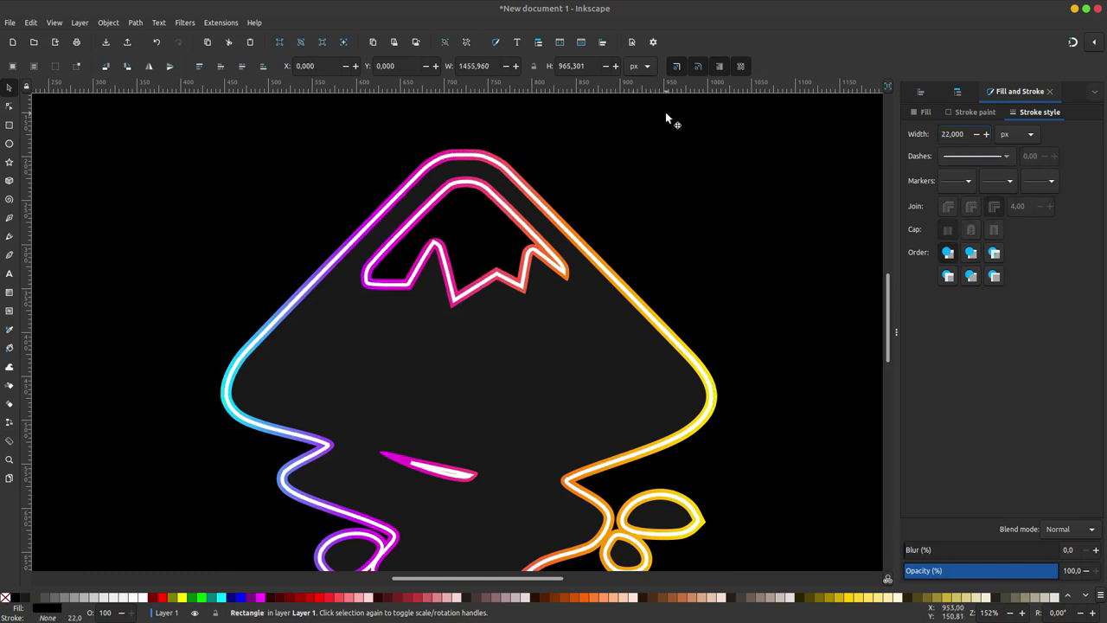
{"action": "scroll", "coordinate": [720, 148], "scroll_direction": "down", "scroll_amount": 1}
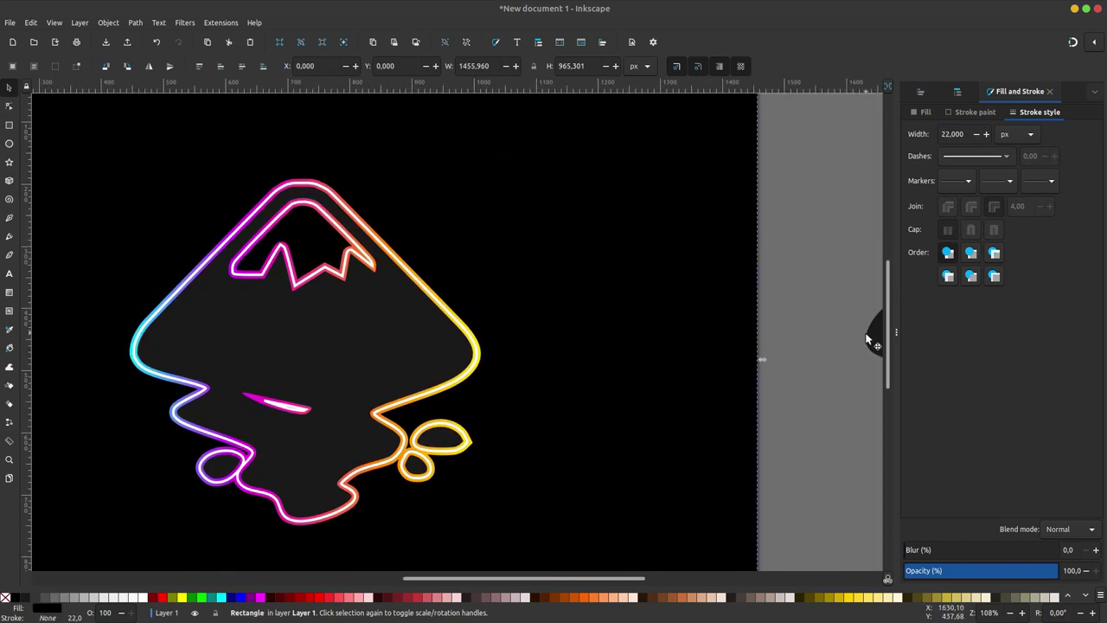
Move the dark logo silhouette onto the page and center it on the neon logo along both axes
{"action": "left_click_drag", "start_coordinate": [868, 339], "coordinate": [552, 322]}
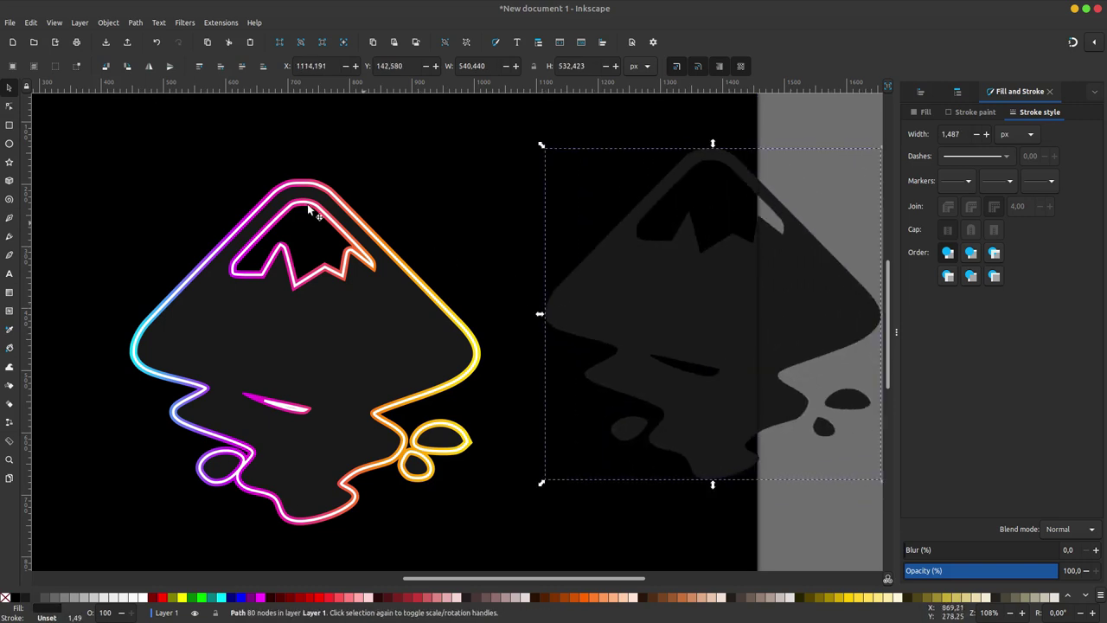
{"action": "left_click", "coordinate": [308, 194], "text": "shift"}
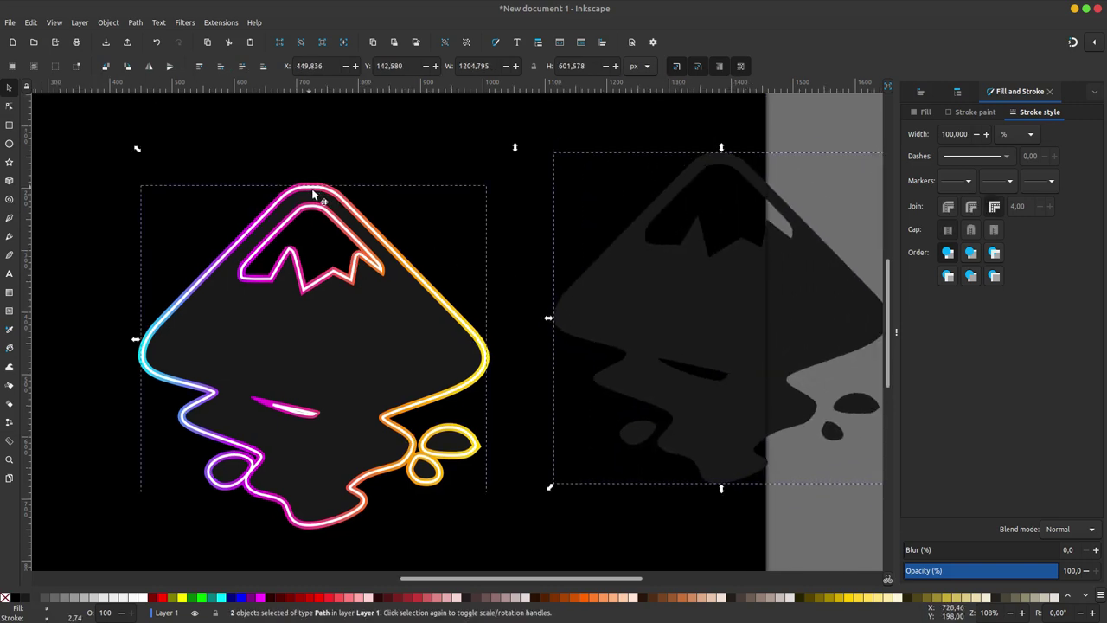
{"action": "left_click", "coordinate": [921, 93]}
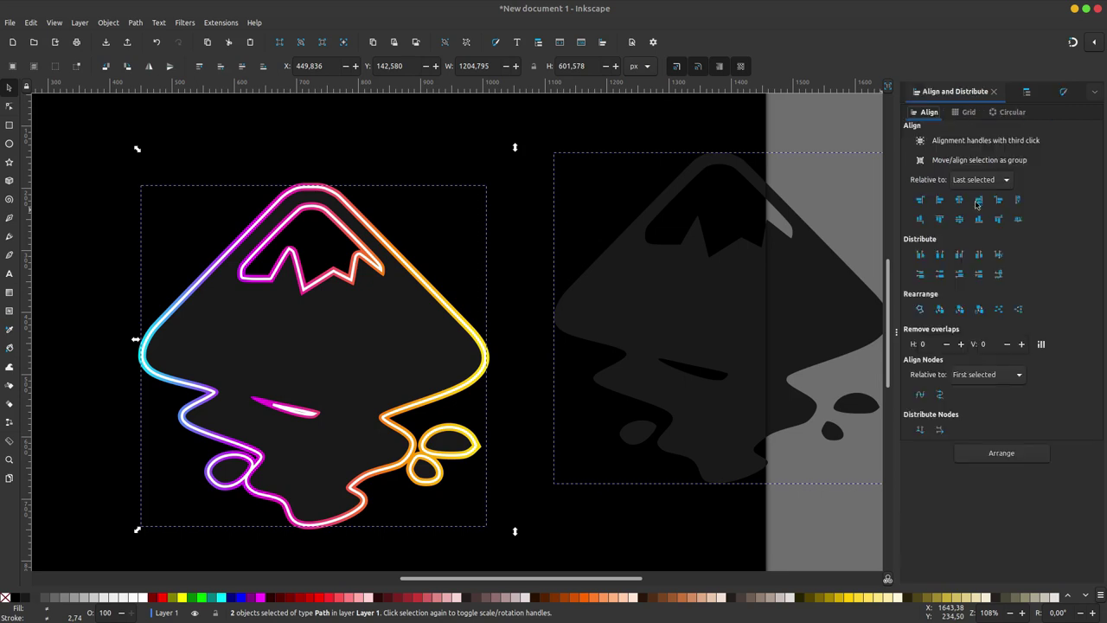
{"action": "left_click", "coordinate": [960, 200]}
{"action": "left_click", "coordinate": [586, 231]}
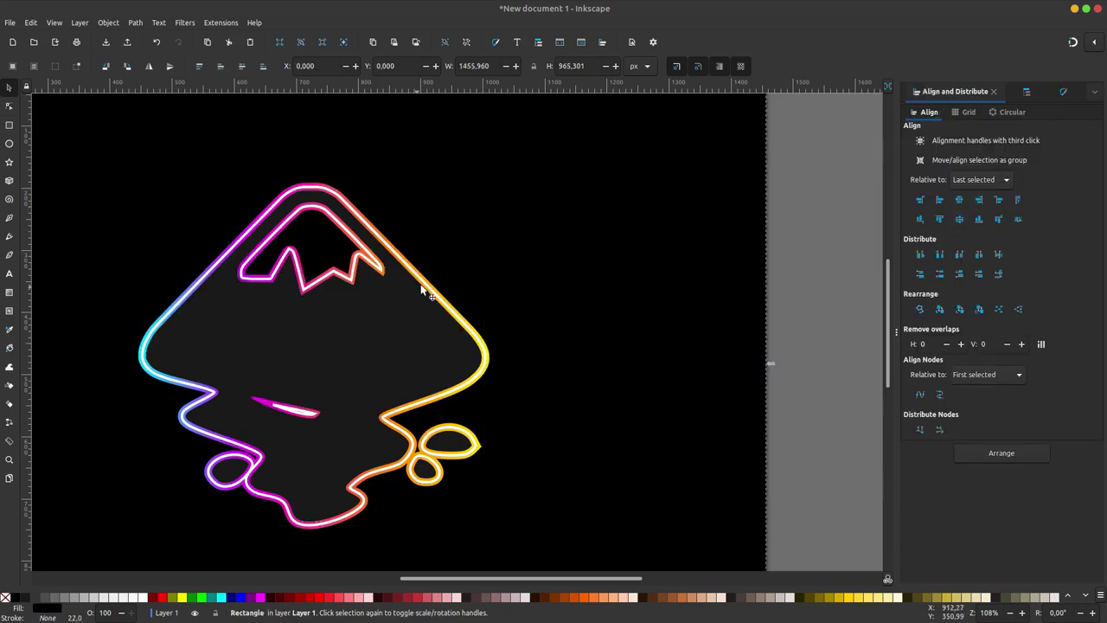
{"action": "scroll", "coordinate": [528, 277], "scroll_direction": "up", "scroll_amount": 1}
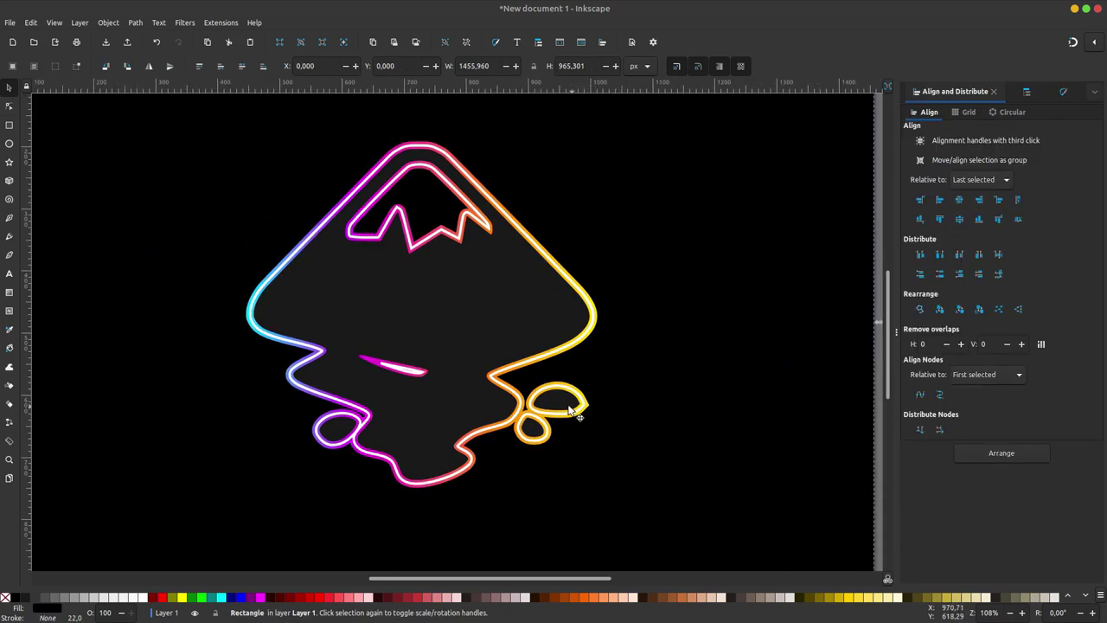
{"action": "scroll", "coordinate": [575, 414], "scroll_direction": "up", "scroll_amount": 1}
{"action": "scroll", "coordinate": [553, 411], "scroll_direction": "up", "scroll_amount": 1}
{"action": "scroll", "coordinate": [524, 346], "scroll_direction": "up", "scroll_amount": 1}
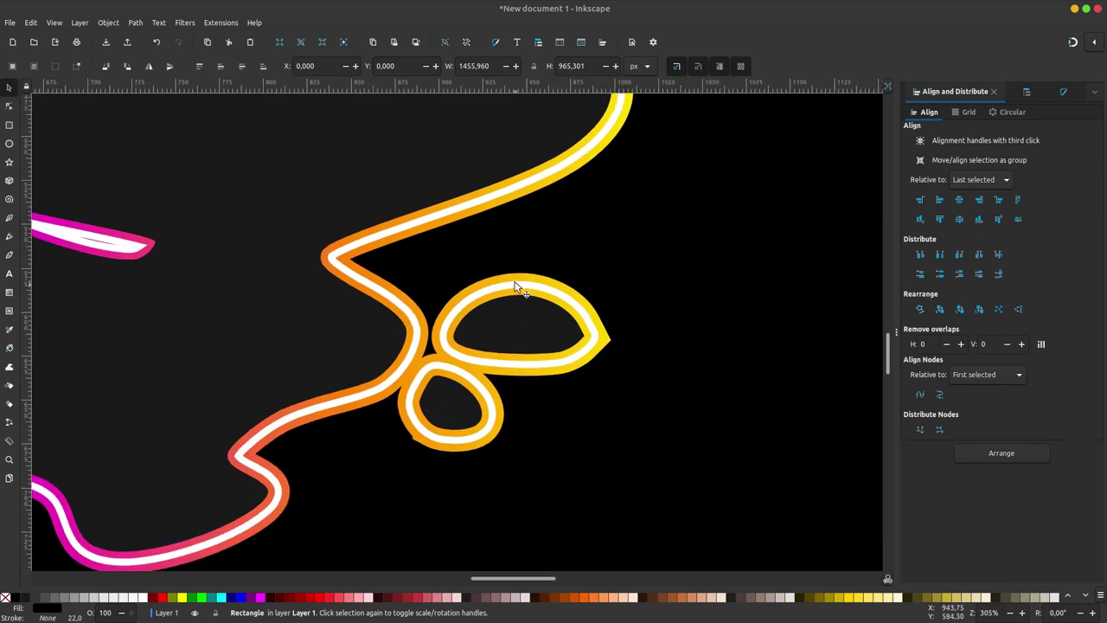
Break off and delete the small loops at the neon logo's bottom right
{"action": "left_click", "coordinate": [9, 105]}
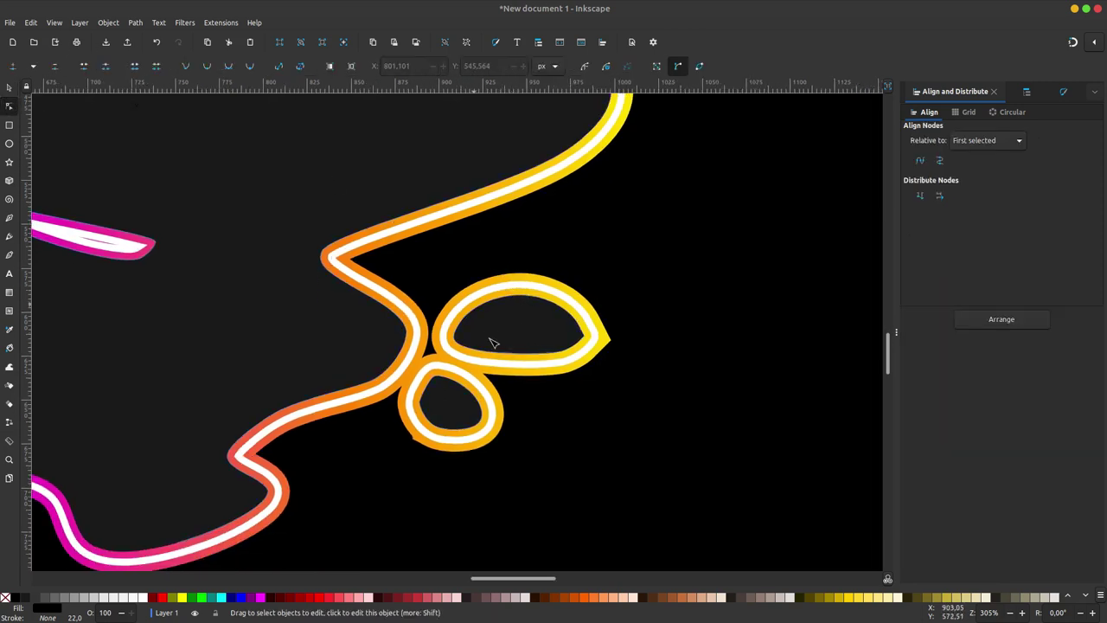
{"action": "left_click", "coordinate": [524, 362]}
{"action": "left_click_drag", "start_coordinate": [698, 231], "coordinate": [449, 399]}
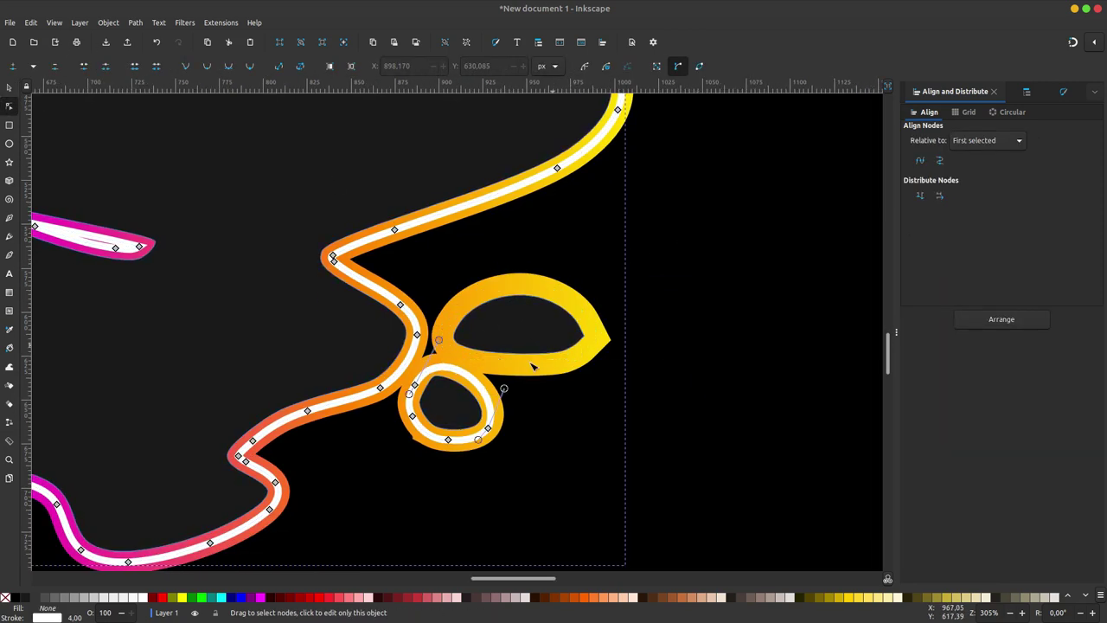
{"action": "key", "text": "ctrl+shift+k"}
{"action": "key", "text": "Delete"}
{"action": "key", "text": "Delete"}
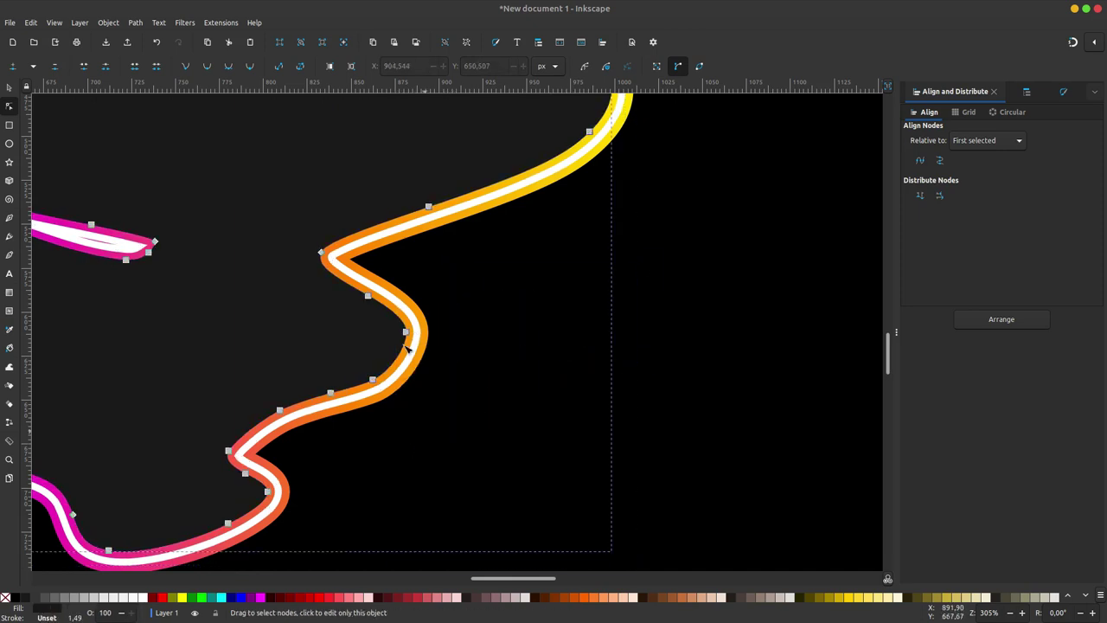
Delete the purple loop at the bottom left and zoom out to the full page
{"action": "scroll", "coordinate": [425, 435], "scroll_direction": "left", "scroll_amount": 5}
{"action": "mouse_move", "coordinate": [229, 395]}
{"action": "left_mouse_down"}
{"action": "mouse_move", "coordinate": [334, 345]}
{"action": "mouse_move", "coordinate": [279, 425]}
{"action": "left_mouse_up"}
{"action": "key", "text": "Delete"}
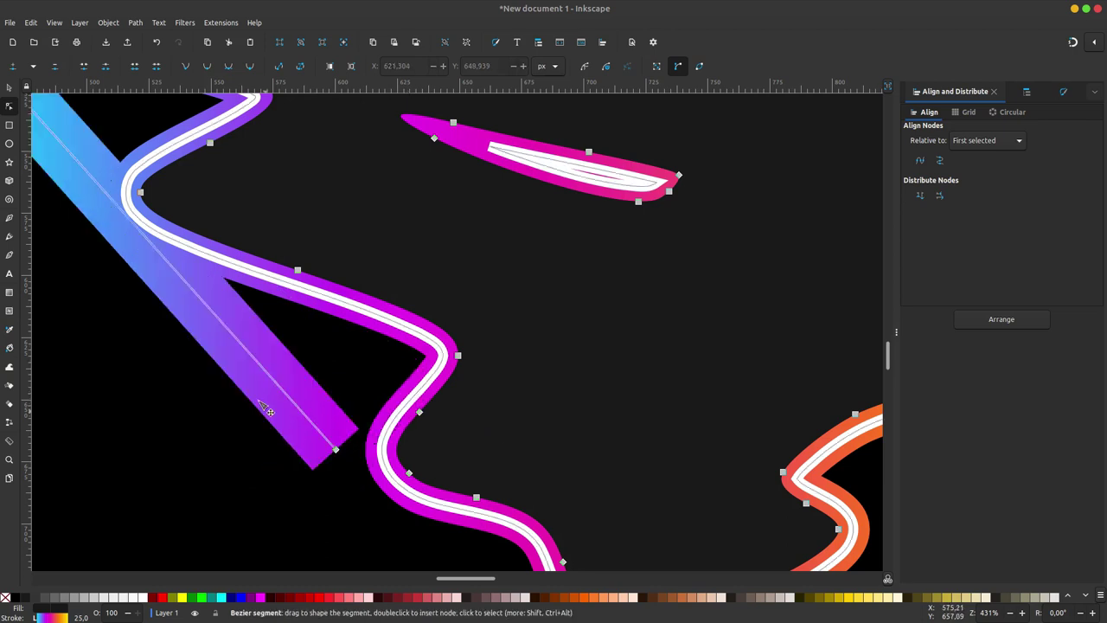
{"action": "key", "text": "ctrl+a"}
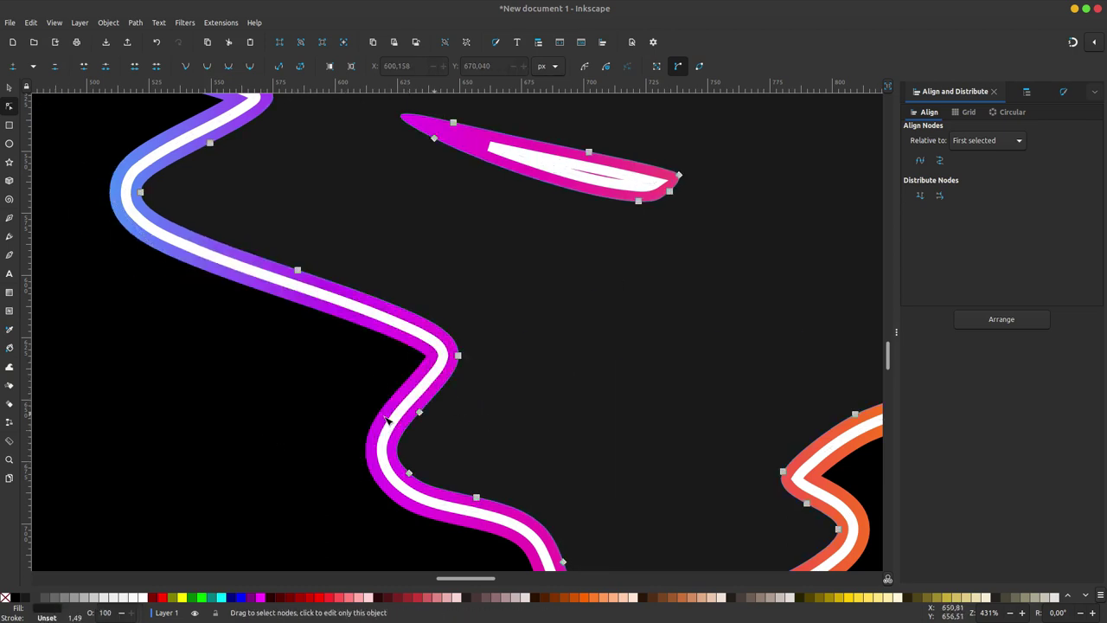
{"action": "key", "text": "minus"}
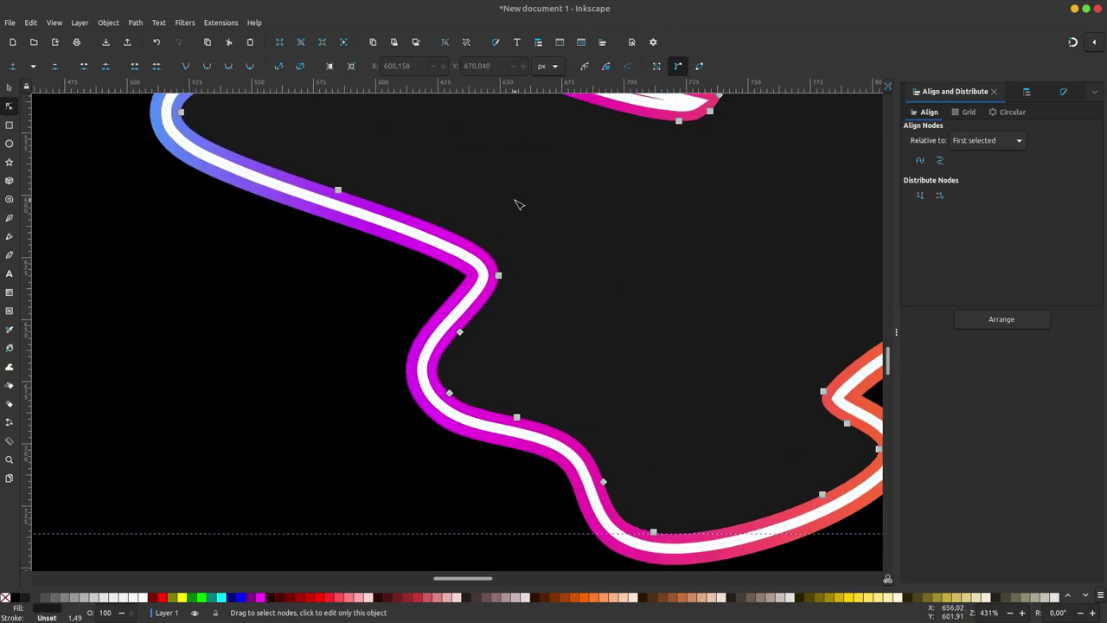
{"action": "key", "text": "minus"}
{"action": "key", "text": "minus"}
{"action": "key", "text": "minus"}
{"action": "key", "text": "minus"}
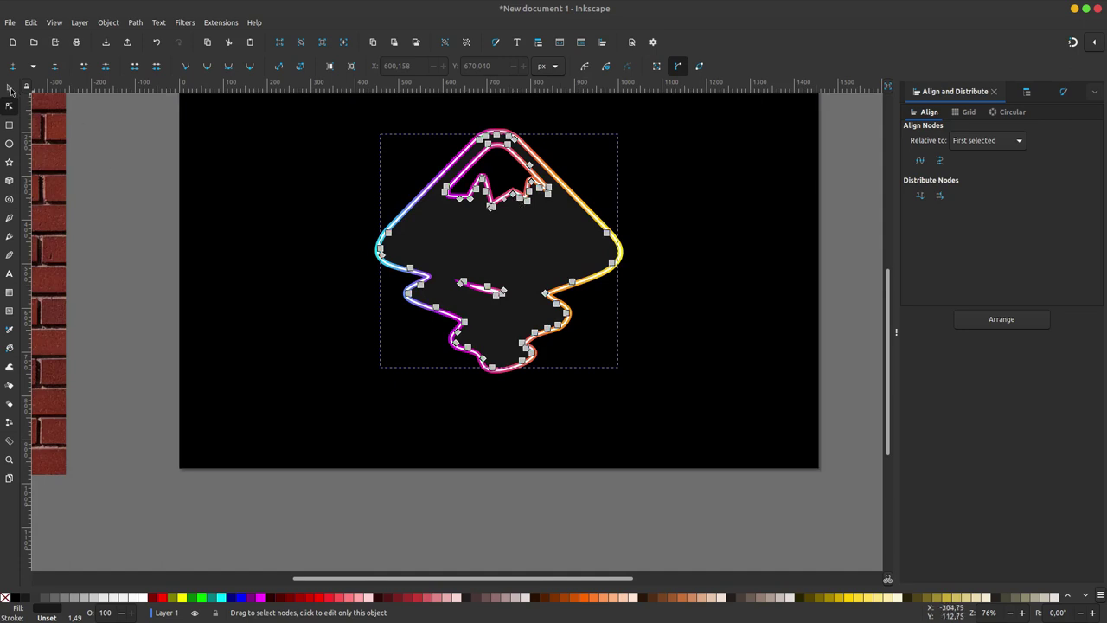
Blur the logo's gradient outline path to about 21% in Fill and Stroke
{"action": "key", "text": "s"}
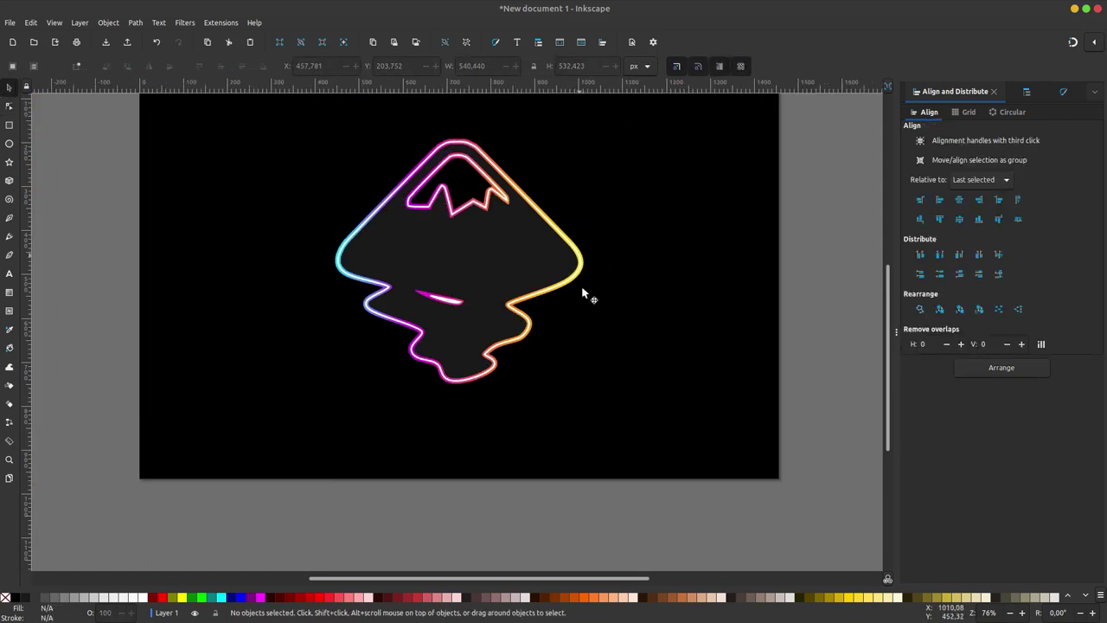
{"action": "scroll", "coordinate": [552, 300], "scroll_direction": "up", "scroll_amount": 1, "text": "ctrl"}
{"action": "scroll", "coordinate": [556, 302], "scroll_direction": "up", "scroll_amount": 1, "text": "ctrl"}
{"action": "scroll", "coordinate": [559, 303], "scroll_direction": "up", "scroll_amount": 1, "text": "ctrl"}
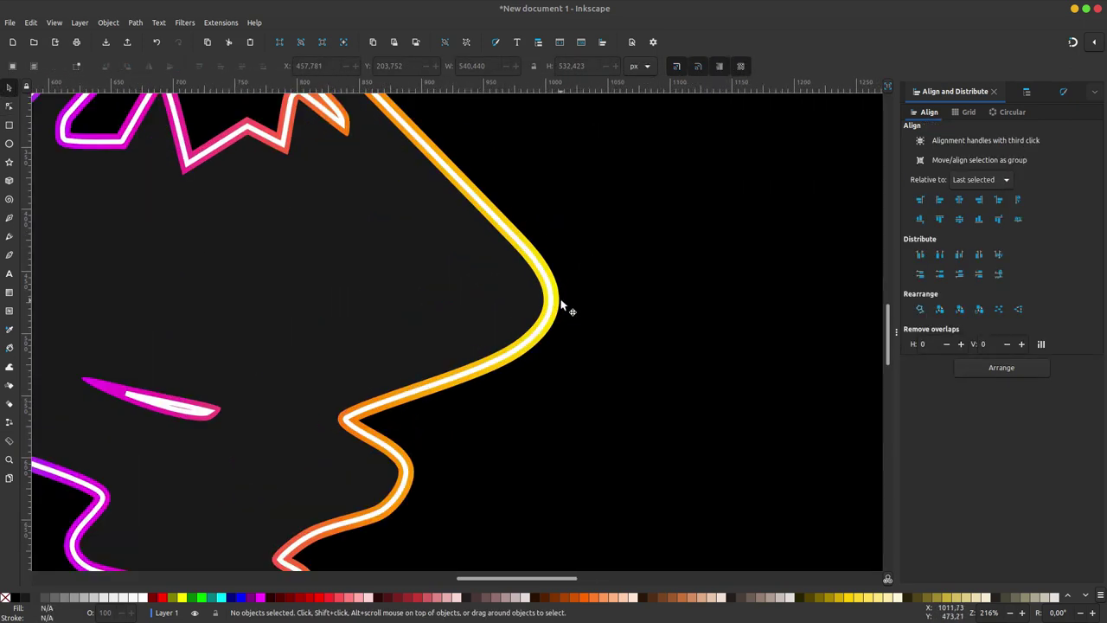
{"action": "left_click", "coordinate": [563, 304]}
{"action": "scroll", "coordinate": [563, 300], "scroll_direction": "up", "scroll_amount": 1}
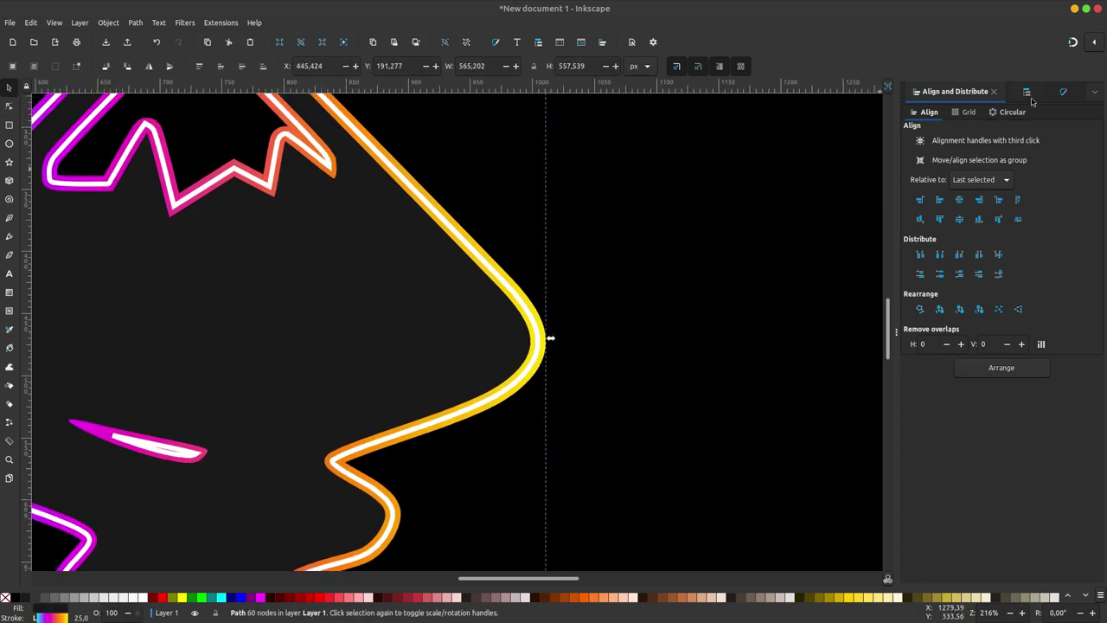
{"action": "left_click", "coordinate": [1064, 92]}
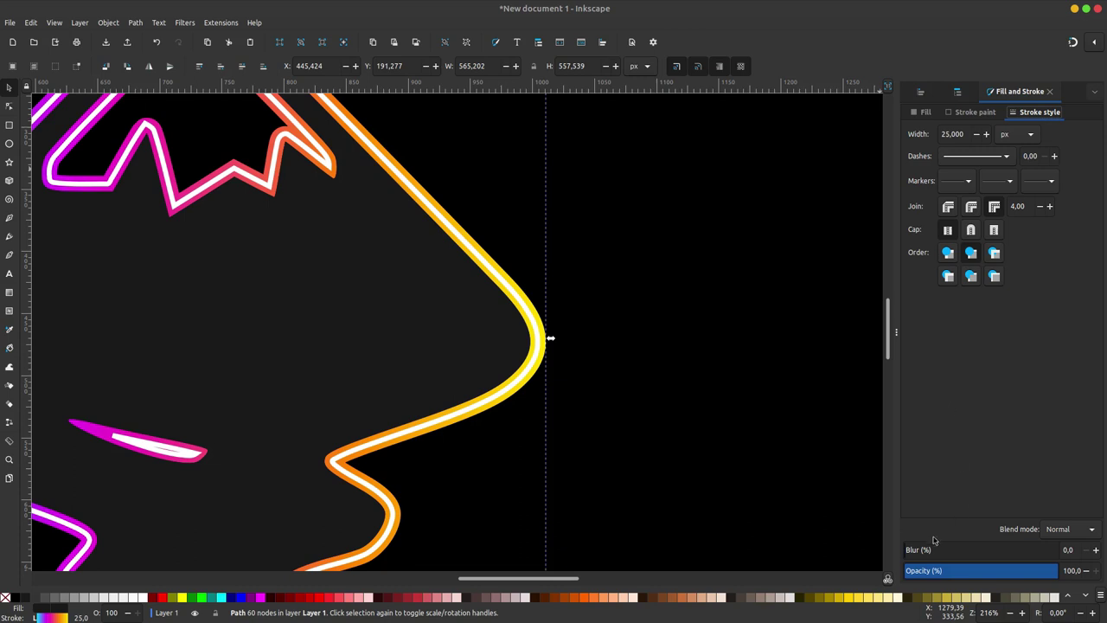
{"action": "left_click_drag", "start_coordinate": [924, 552], "coordinate": [932, 550]}
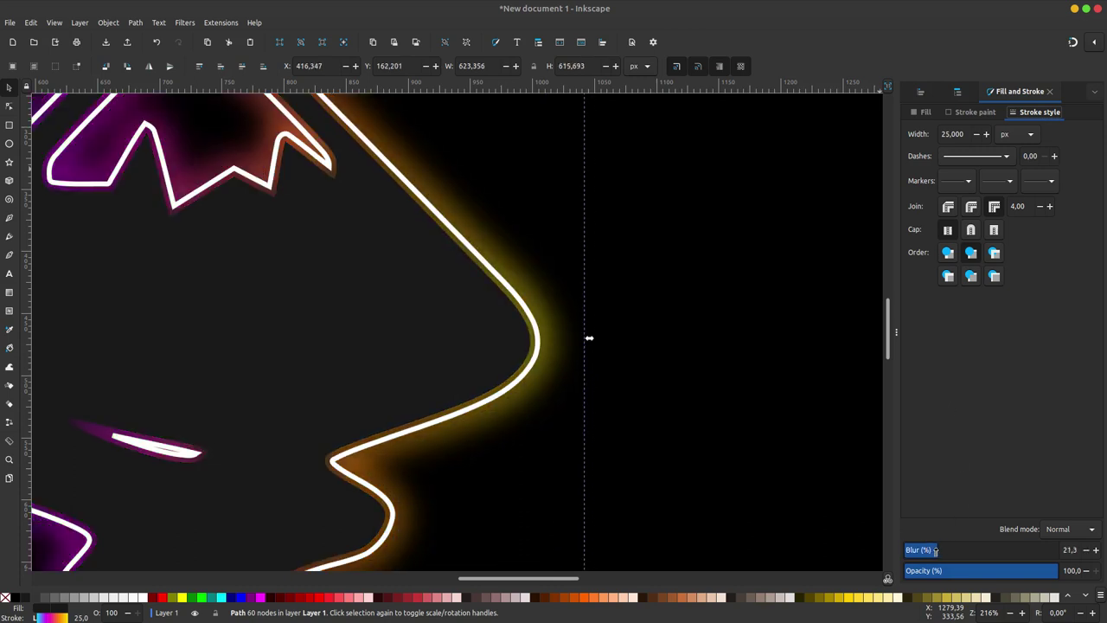
{"action": "scroll", "coordinate": [515, 341], "scroll_direction": "down", "scroll_amount": 2, "text": "ctrl"}
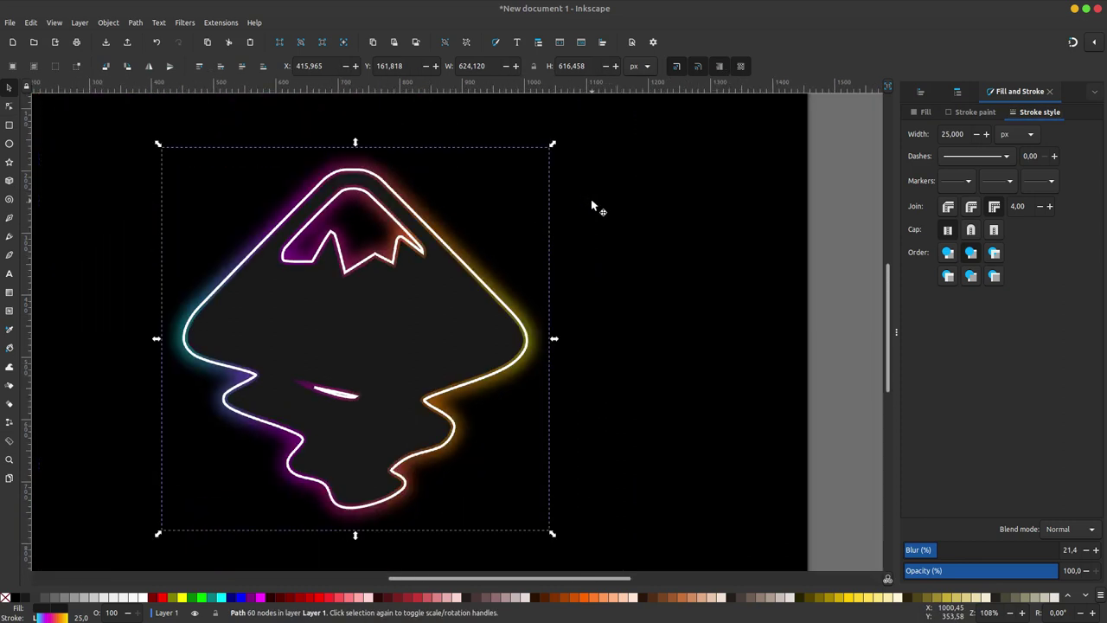
{"action": "scroll", "coordinate": [533, 344], "scroll_direction": "up", "scroll_amount": 1, "text": "ctrl"}
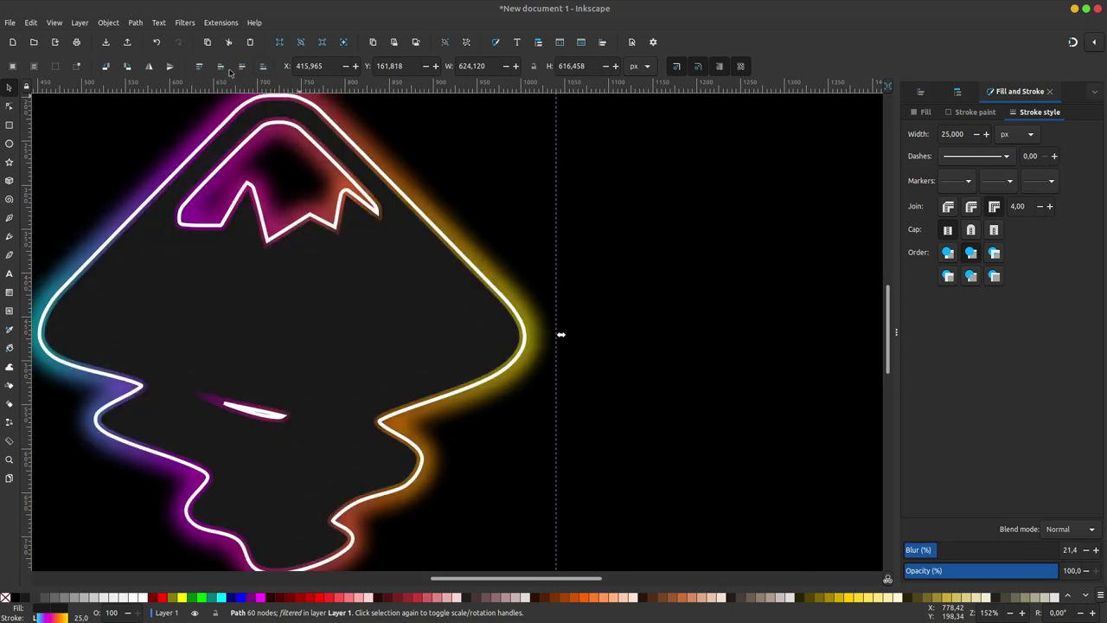
{"action": "left_click", "coordinate": [604, 273]}
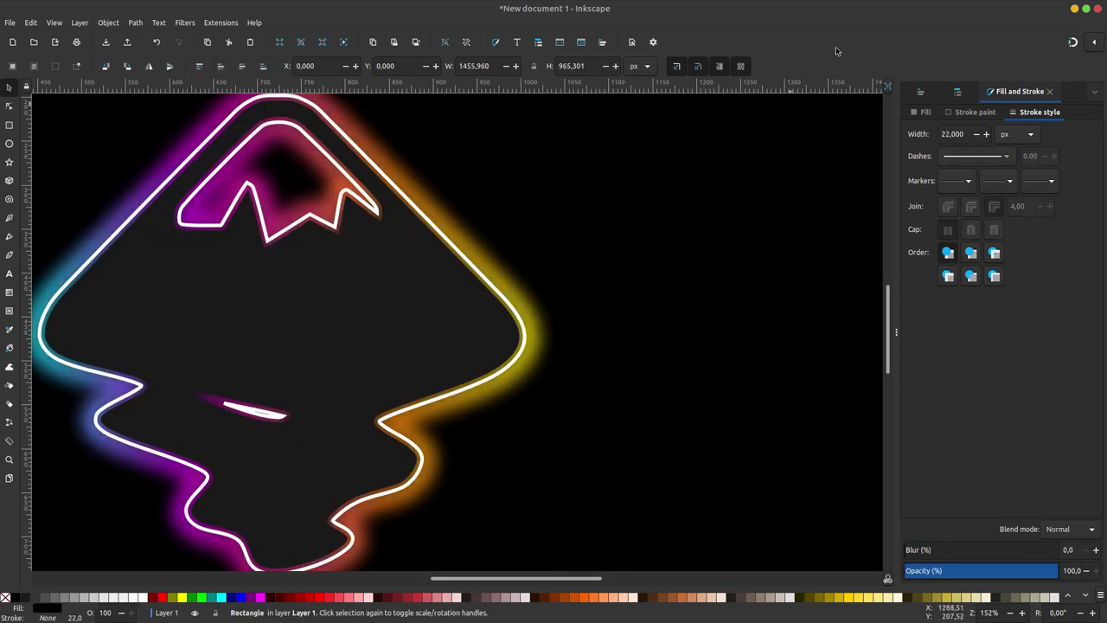
{"action": "key", "text": "minus"}
{"action": "key", "text": "minus"}
{"action": "key", "text": "minus"}
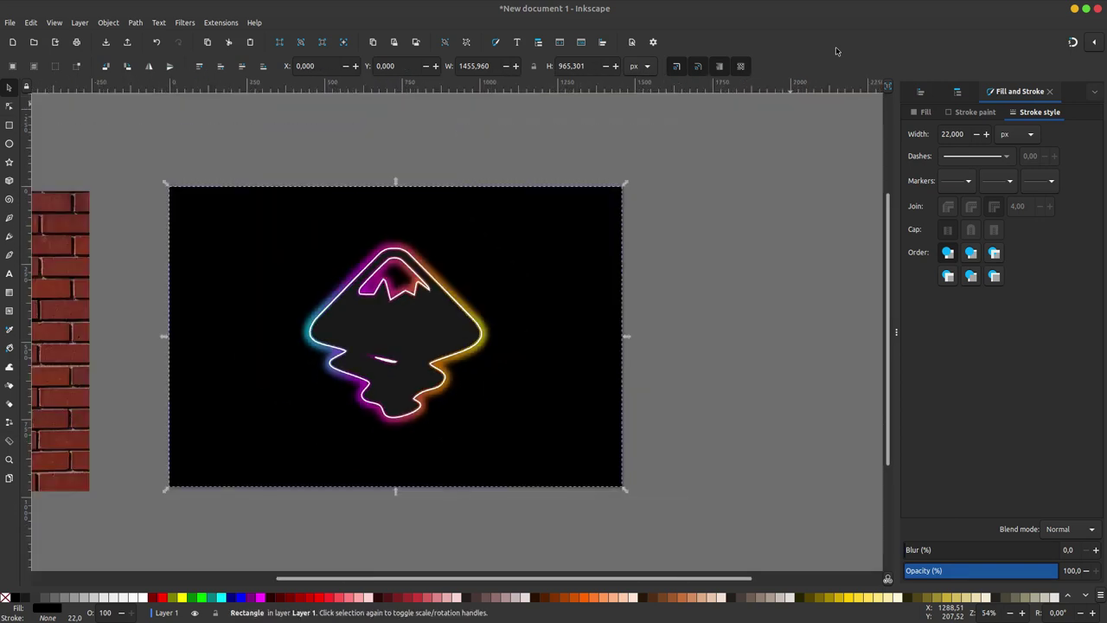
{"action": "left_click", "coordinate": [666, 252]}
{"action": "scroll", "coordinate": [355, 314], "scroll_direction": "up", "scroll_amount": 1}
{"action": "scroll", "coordinate": [329, 290], "scroll_direction": "up", "scroll_amount": 1}
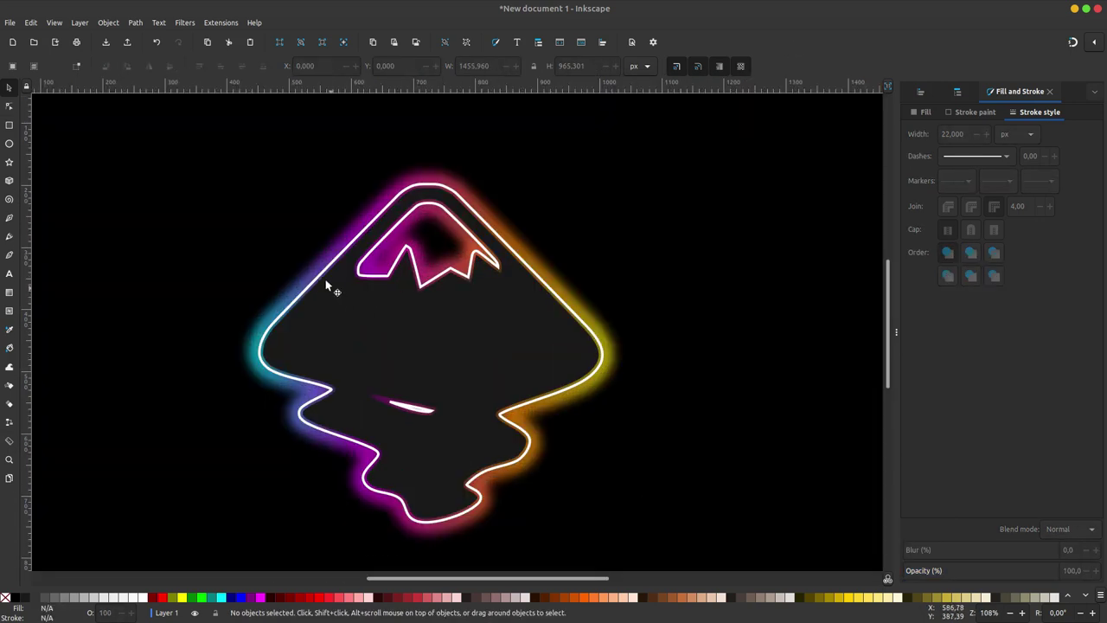
{"action": "scroll", "coordinate": [422, 322], "scroll_direction": "up", "scroll_amount": 1}
{"action": "scroll", "coordinate": [422, 325], "scroll_direction": "up", "scroll_amount": 1}
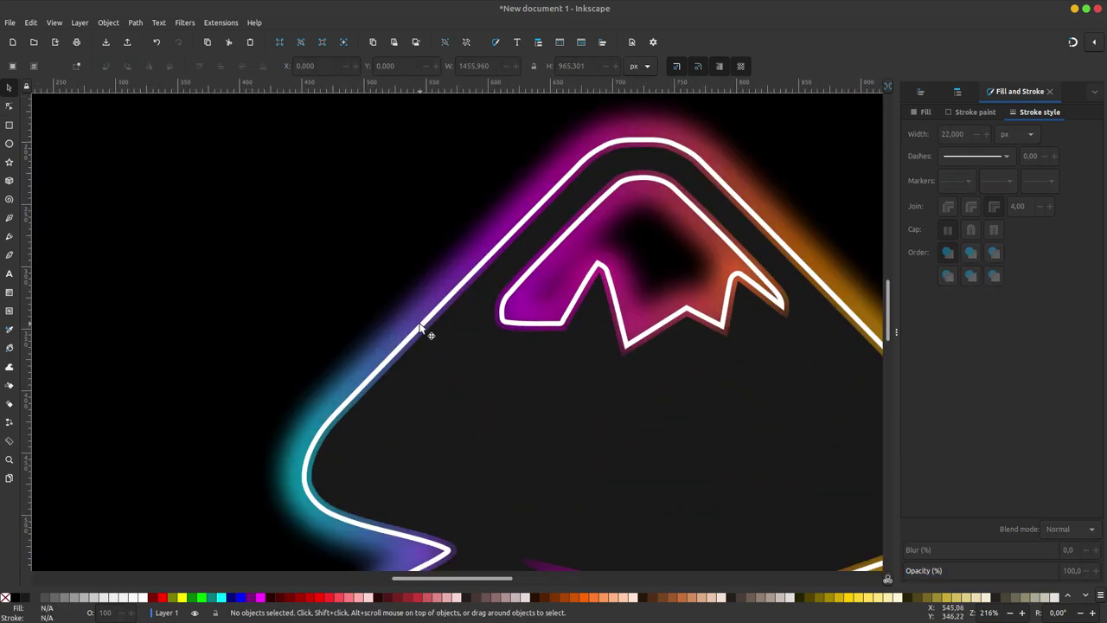
{"action": "left_click", "coordinate": [424, 327]}
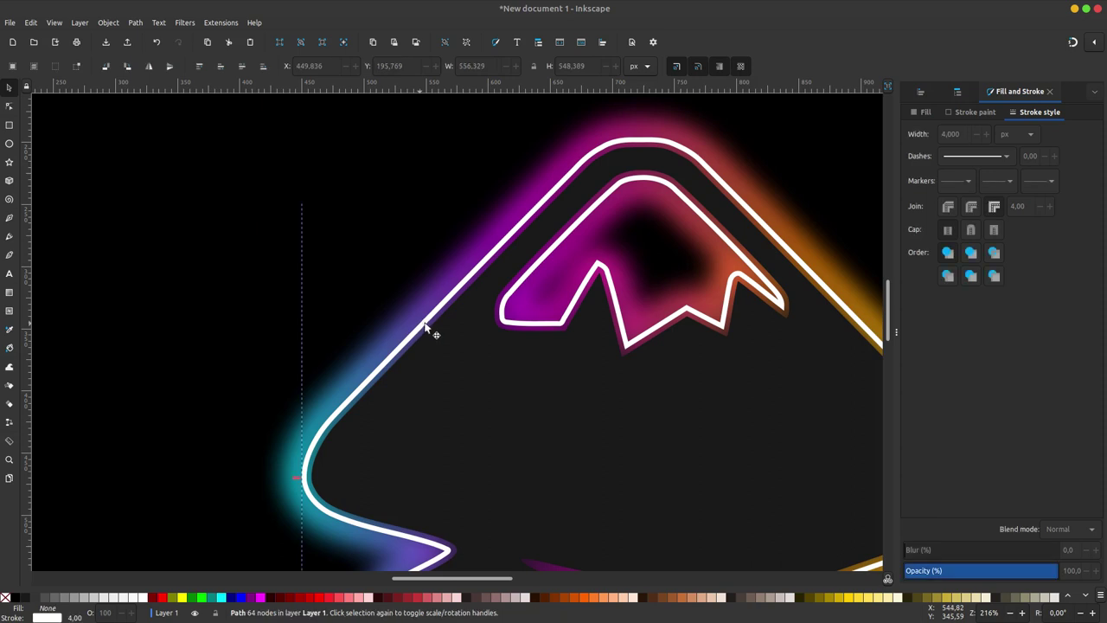
Cut a first gap into the white outline between two new nodes near the top-left
{"action": "left_click", "coordinate": [10, 107]}
{"action": "double_click", "coordinate": [519, 227]}
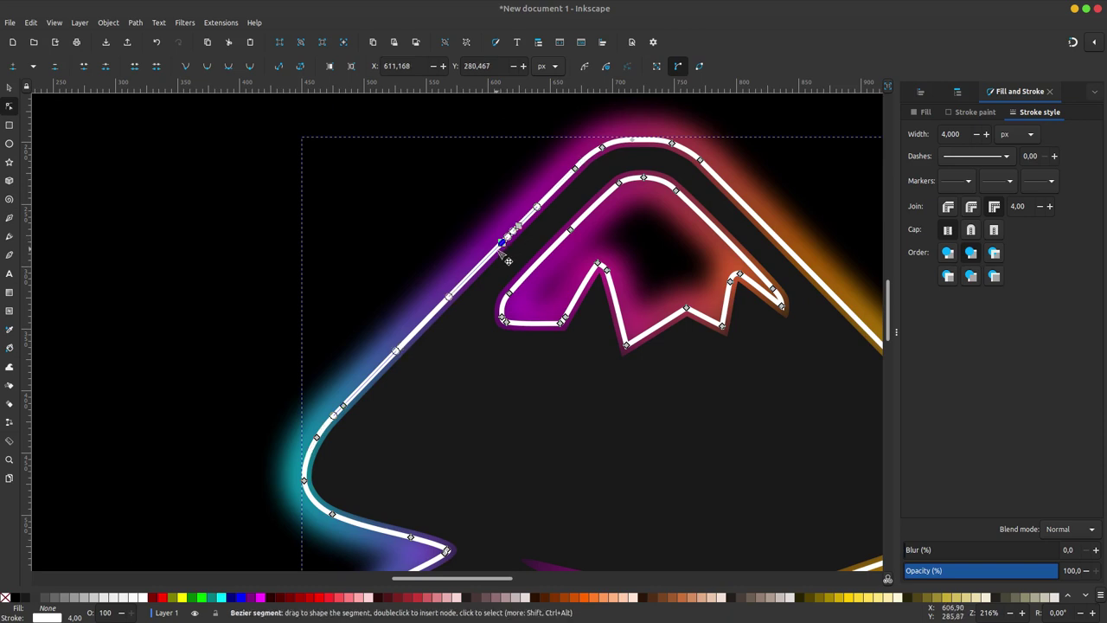
{"action": "left_click", "coordinate": [502, 241], "text": "shift"}
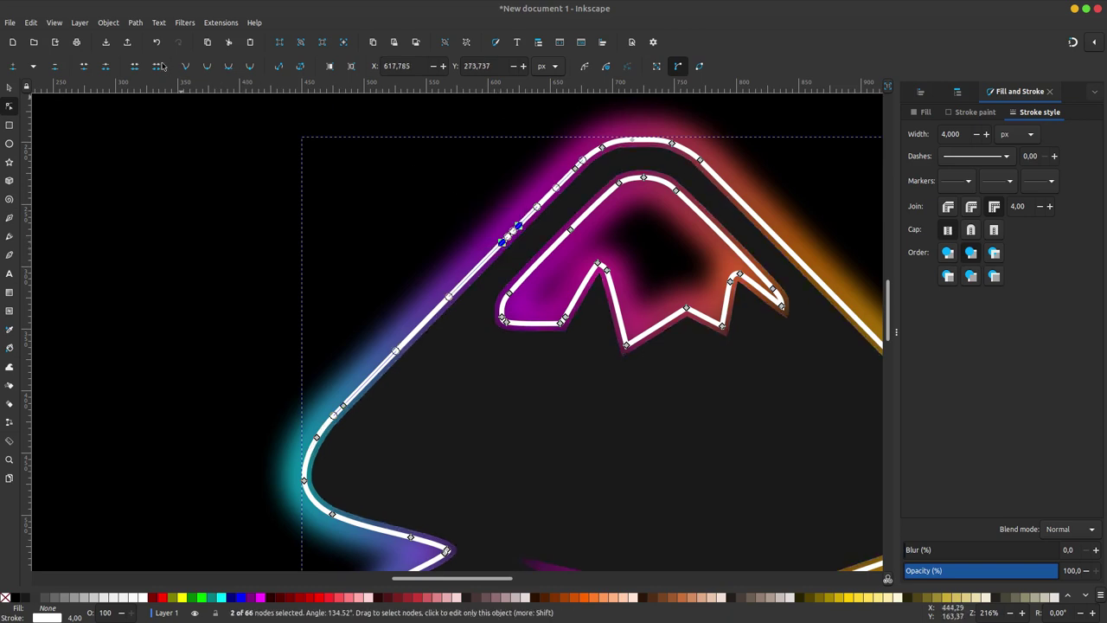
{"action": "left_click", "coordinate": [440, 246]}
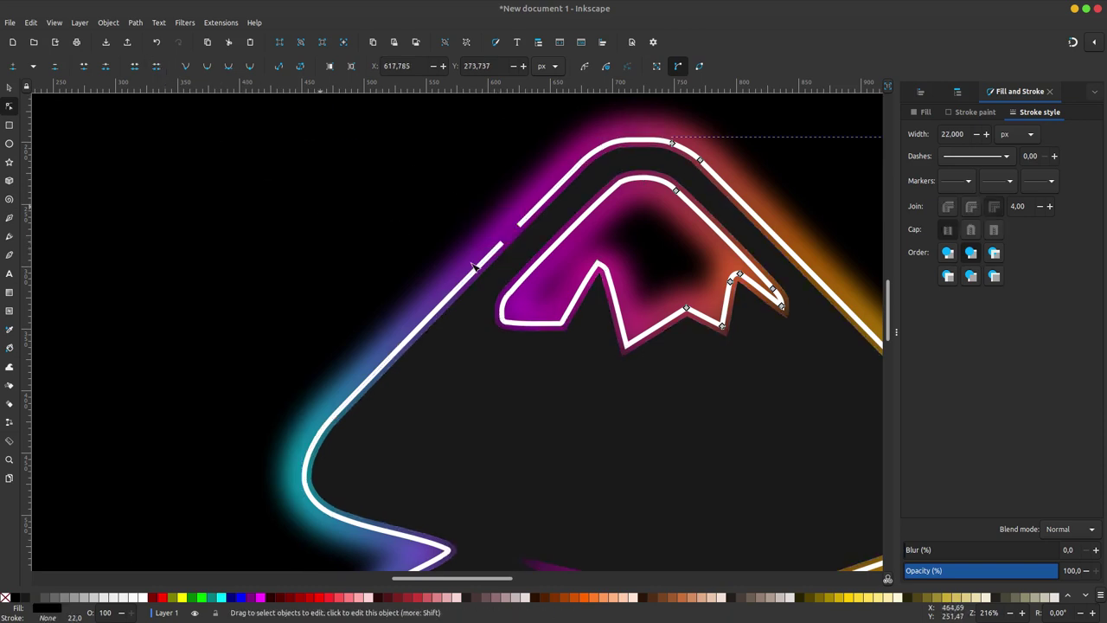
{"action": "scroll", "coordinate": [500, 247], "scroll_direction": "up", "scroll_amount": 1, "text": "ctrl"}
{"action": "scroll", "coordinate": [499, 247], "scroll_direction": "up", "scroll_amount": 1, "text": "ctrl"}
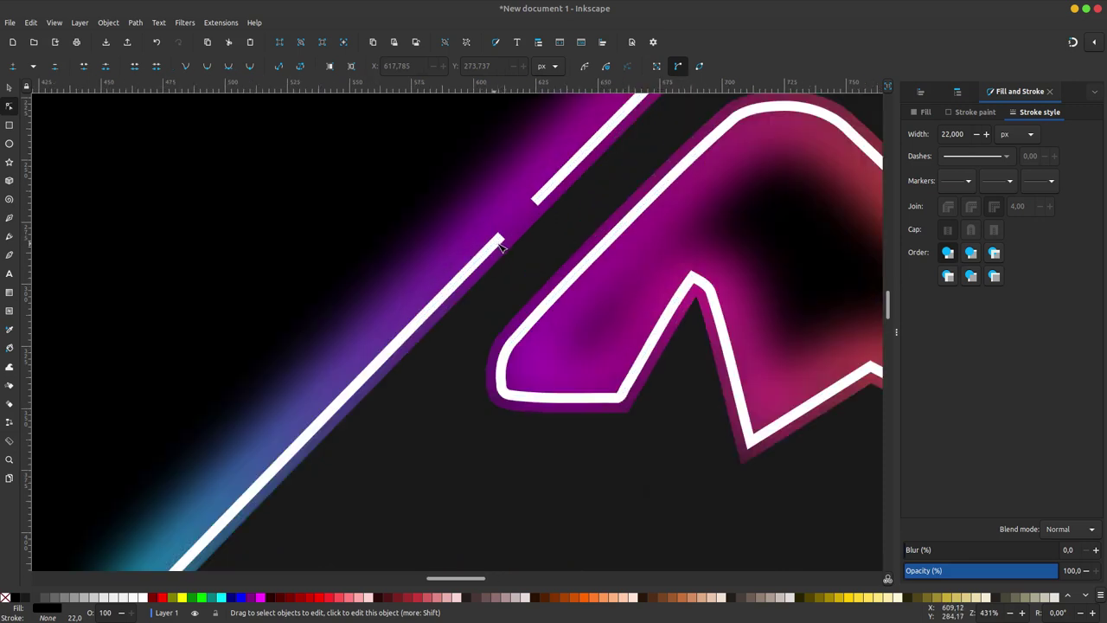
{"action": "left_click", "coordinate": [499, 247]}
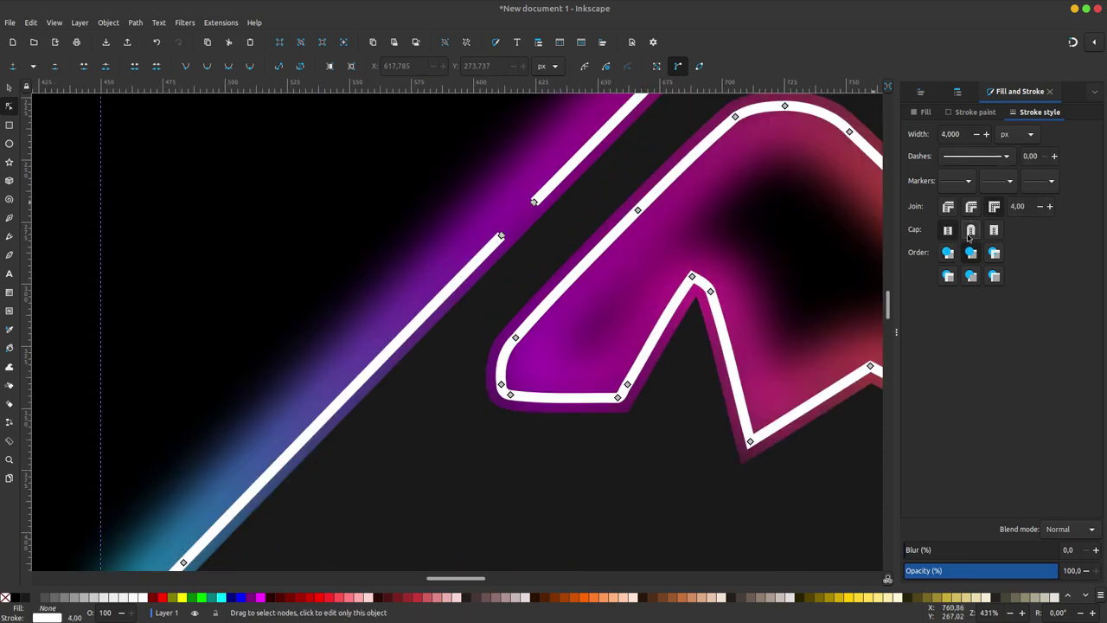
Insert two pairs of nodes along the outline's lower-left diagonal edge
{"action": "scroll", "coordinate": [416, 302], "scroll_direction": "down", "scroll_amount": 4}
{"action": "scroll", "coordinate": [437, 300], "scroll_direction": "left", "scroll_amount": 4}
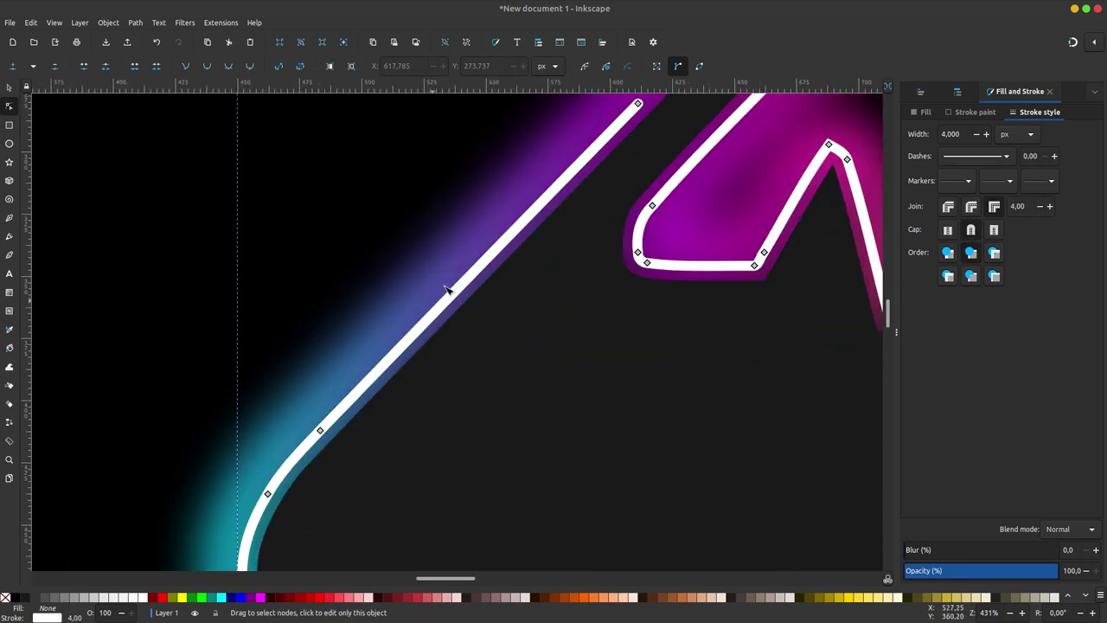
{"action": "scroll", "coordinate": [441, 299], "scroll_direction": "down", "scroll_amount": 1}
{"action": "scroll", "coordinate": [450, 294], "scroll_direction": "left", "scroll_amount": 1}
{"action": "double_click", "coordinate": [449, 295]}
{"action": "double_click", "coordinate": [464, 278]}
{"action": "double_click", "coordinate": [477, 263]}
{"action": "double_click", "coordinate": [490, 251]}
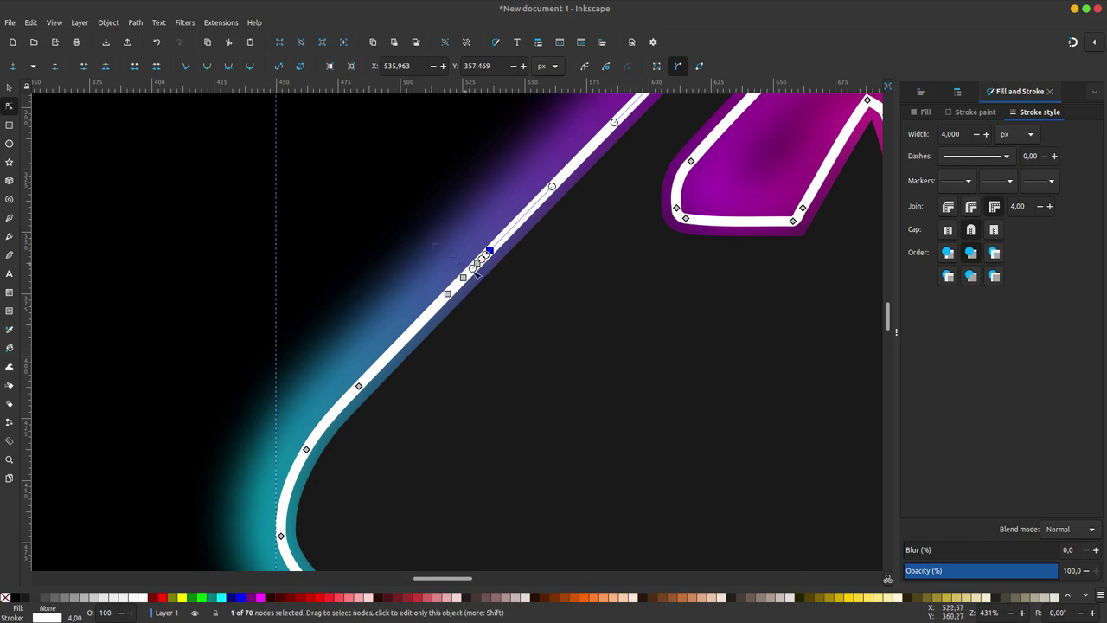
Delete the segment between each node pair, opening two more gaps in the line
{"action": "left_click_drag", "start_coordinate": [482, 279], "coordinate": [456, 217]}
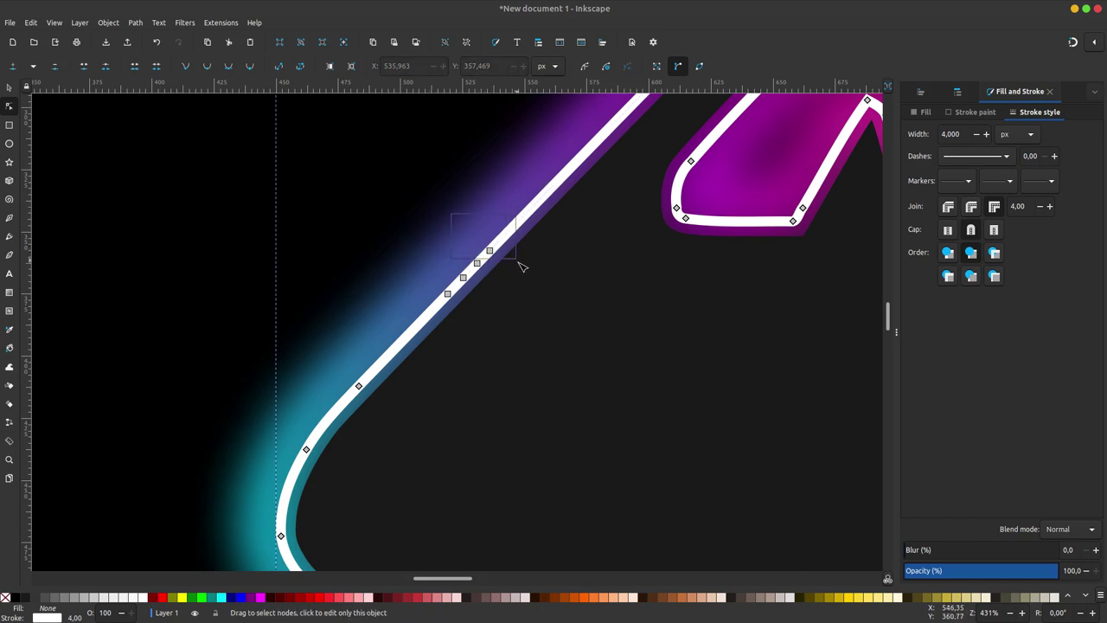
{"action": "left_click_drag", "start_coordinate": [522, 265], "coordinate": [519, 263]}
{"action": "left_click", "coordinate": [158, 67]}
{"action": "left_click_drag", "start_coordinate": [435, 294], "coordinate": [470, 314]}
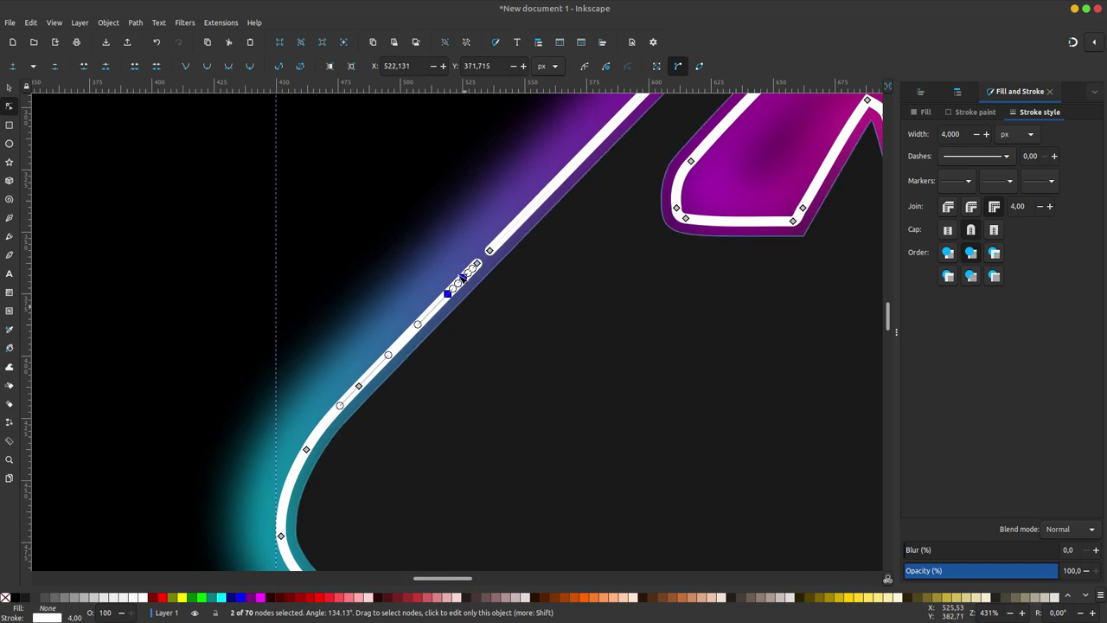
{"action": "left_click", "coordinate": [155, 70]}
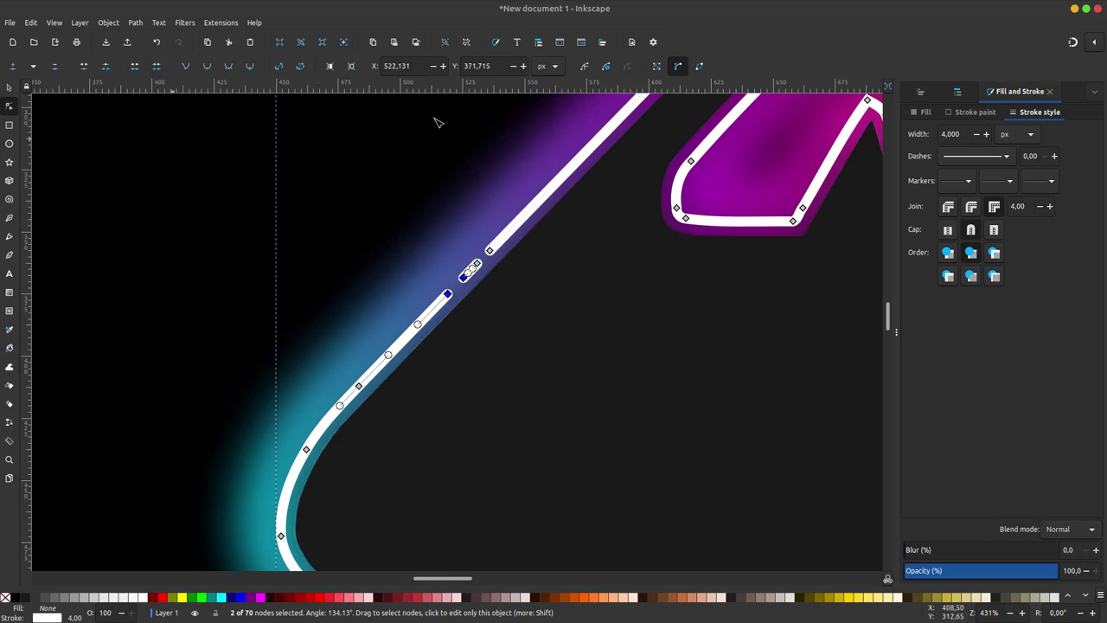
{"action": "key", "text": "Escape"}
Select nodes bounding a gap on the orange right-hand path and add two nodes on its curve
{"action": "scroll", "coordinate": [322, 274], "scroll_direction": "down", "scroll_amount": 3}
{"action": "scroll", "coordinate": [414, 216], "scroll_direction": "down", "scroll_amount": 1}
{"action": "scroll", "coordinate": [526, 257], "scroll_direction": "up", "scroll_amount": 3}
{"action": "left_click", "coordinate": [526, 257]}
{"action": "left_click", "coordinate": [520, 247]}
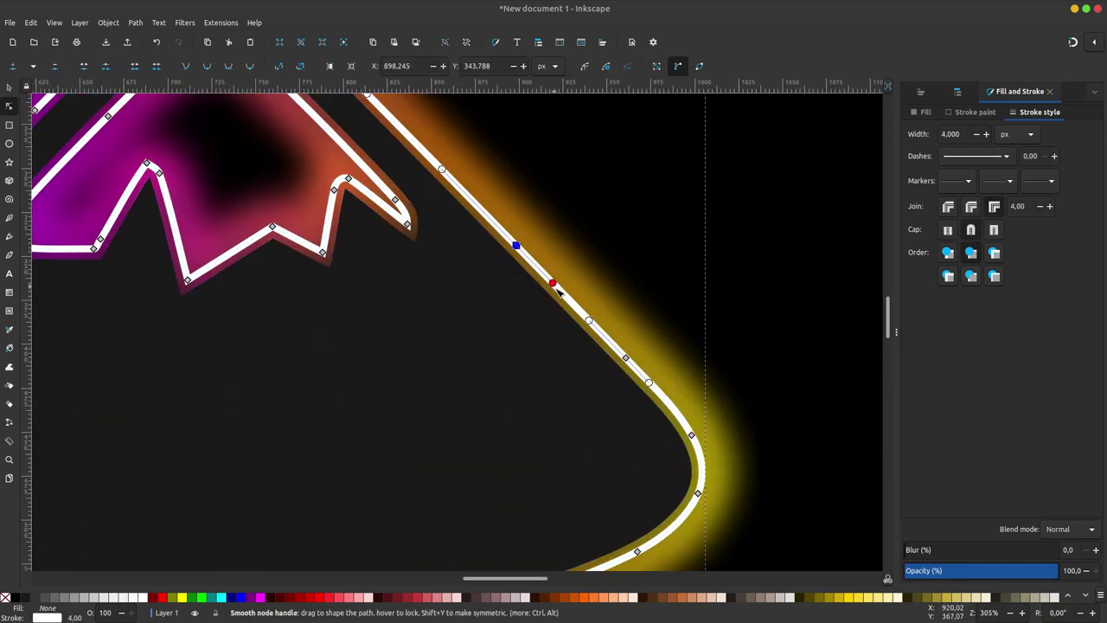
{"action": "left_click_drag", "start_coordinate": [601, 209], "coordinate": [507, 315]}
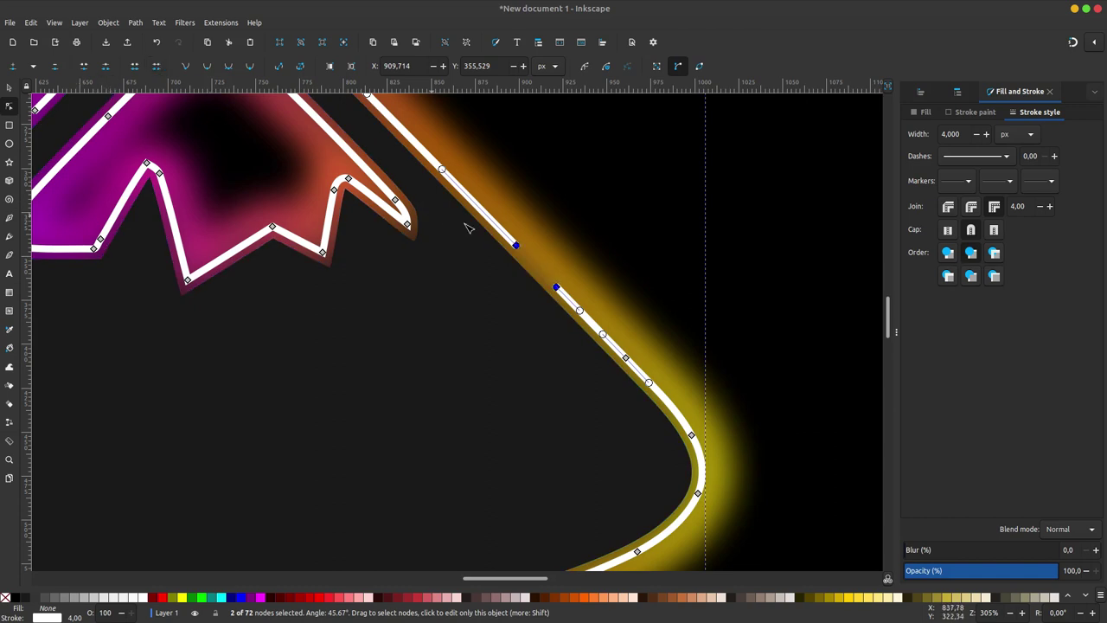
{"action": "scroll", "coordinate": [559, 198], "scroll_direction": "down", "scroll_amount": 5}
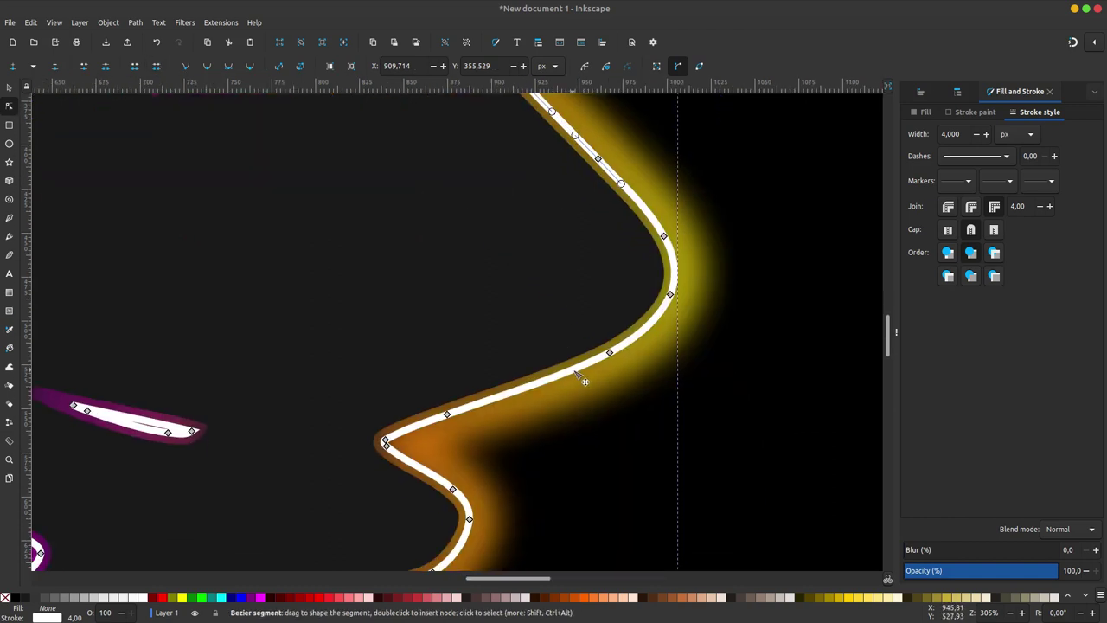
{"action": "double_click", "coordinate": [570, 369]}
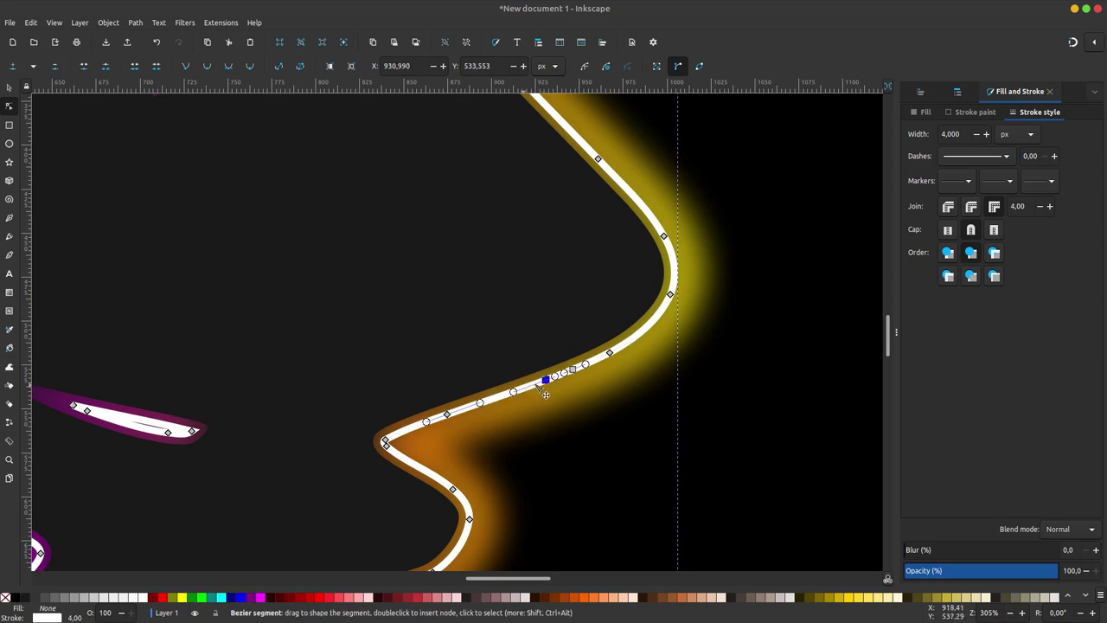
{"action": "double_click", "coordinate": [537, 373]}
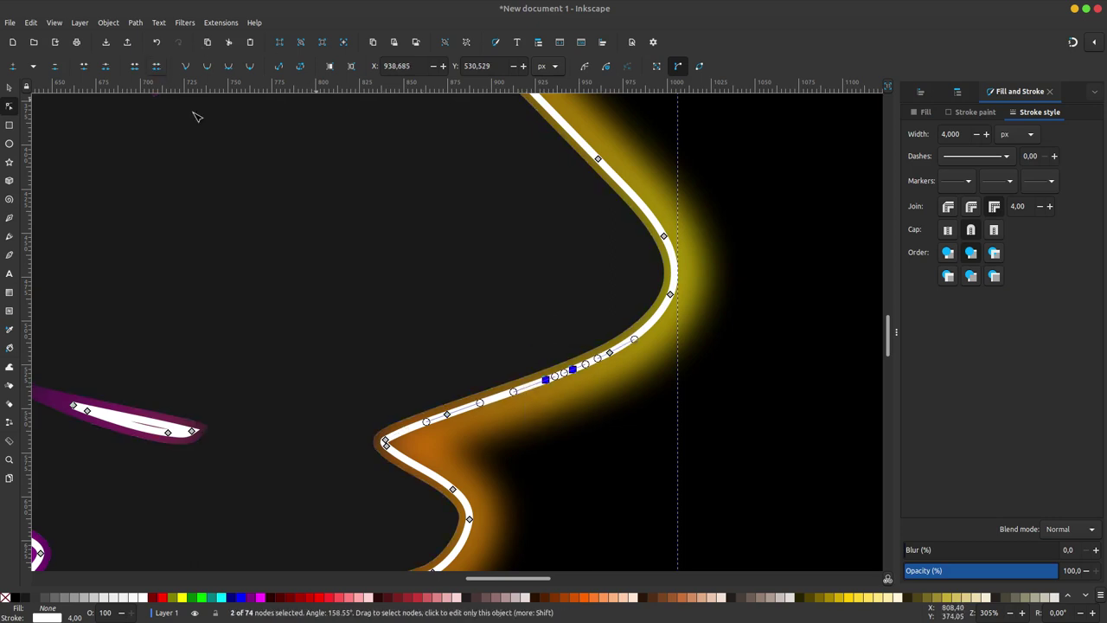
Open a gap in the purple lower-left curve by adding a node and cutting the stroke
{"action": "scroll", "coordinate": [445, 354], "scroll_direction": "down", "scroll_amount": 5}
{"action": "scroll", "coordinate": [616, 131], "scroll_direction": "left", "scroll_amount": 5}
{"action": "scroll", "coordinate": [298, 328], "scroll_direction": "down", "scroll_amount": 2, "text": "ctrl"}
{"action": "scroll", "coordinate": [294, 299], "scroll_direction": "down", "scroll_amount": 1, "text": "ctrl"}
{"action": "scroll", "coordinate": [260, 281], "scroll_direction": "up", "scroll_amount": 4, "text": "ctrl"}
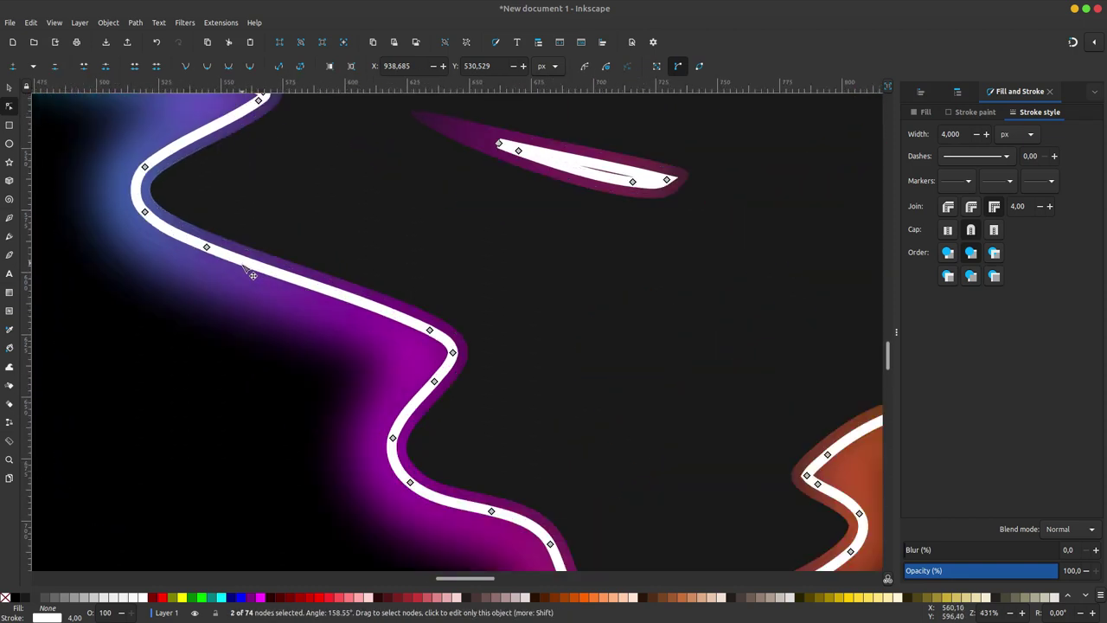
{"action": "double_click", "coordinate": [266, 269]}
{"action": "left_click_drag", "start_coordinate": [296, 287], "coordinate": [317, 295]}
{"action": "left_click_drag", "start_coordinate": [297, 335], "coordinate": [260, 256]}
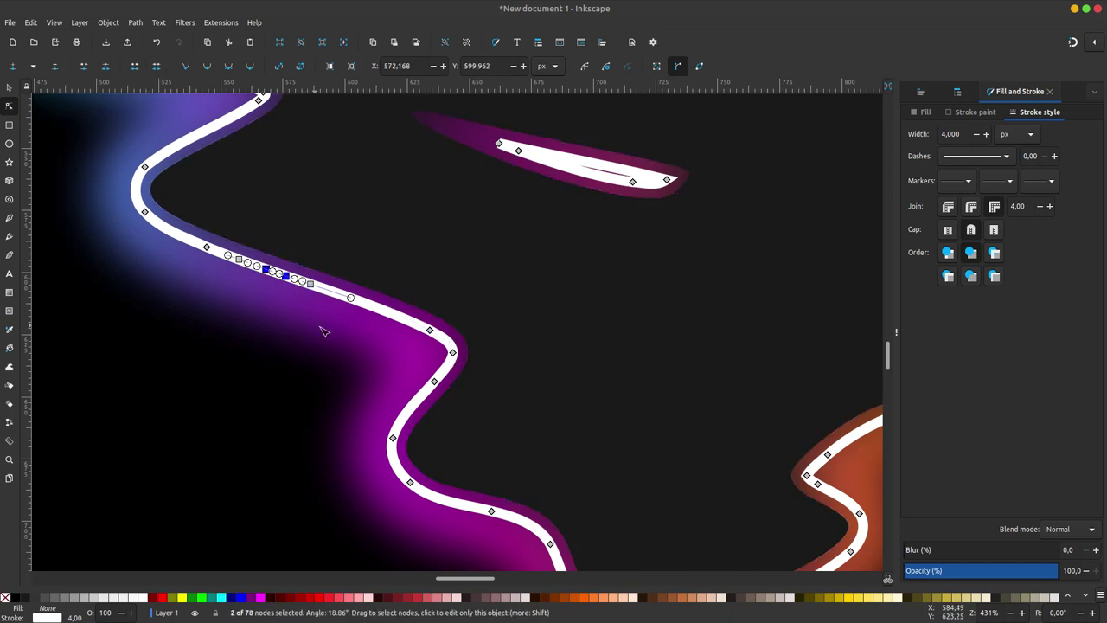
{"action": "key", "text": "Delete"}
{"action": "key", "text": "Escape"}
Delete nodes on the logo's bottom curve to open a gap there
{"action": "scroll", "coordinate": [125, 243], "scroll_direction": "down", "scroll_amount": 6}
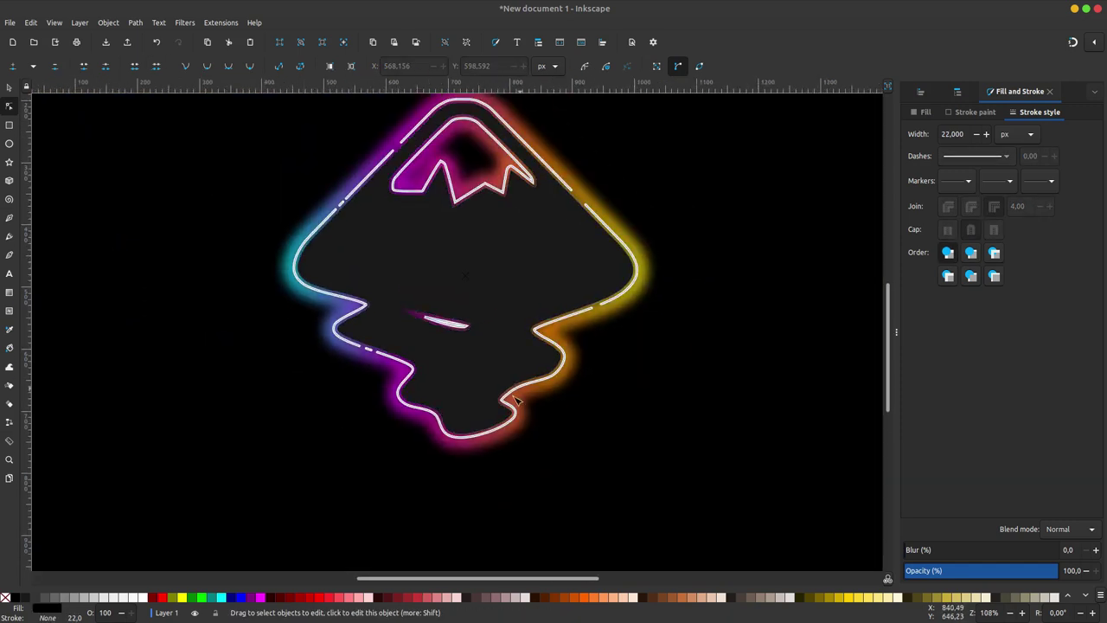
{"action": "scroll", "coordinate": [459, 433], "scroll_direction": "up", "scroll_amount": 6}
{"action": "left_click", "coordinate": [548, 433]}
{"action": "left_click", "coordinate": [555, 413]}
{"action": "left_click_drag", "start_coordinate": [580, 510], "coordinate": [442, 384]}
{"action": "key", "text": "Delete"}
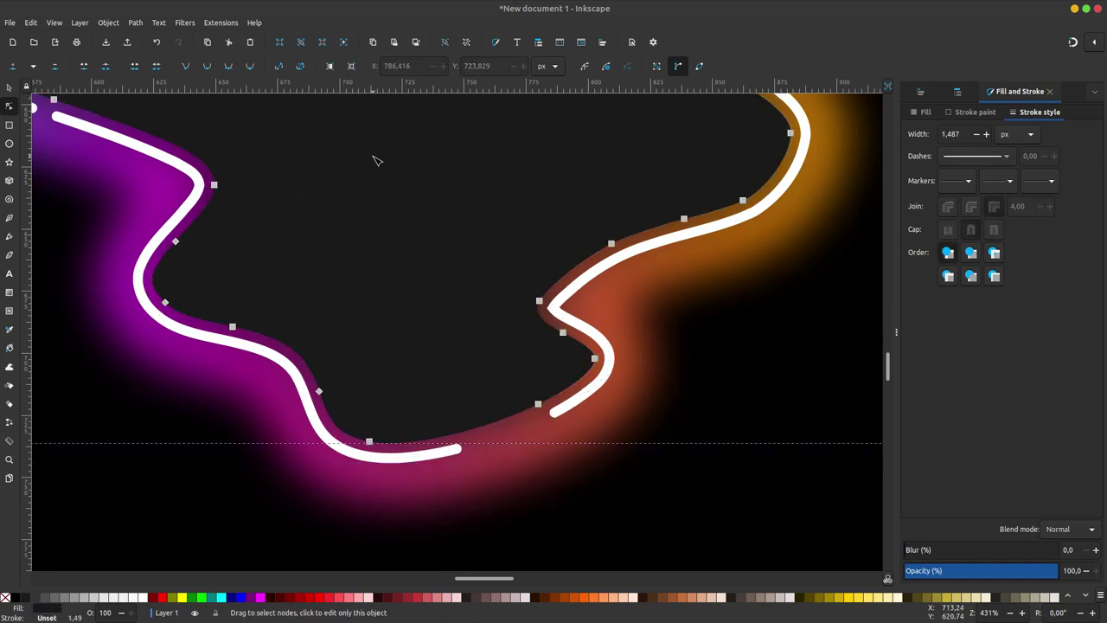
{"action": "scroll", "coordinate": [375, 158], "scroll_direction": "down", "scroll_amount": 5}
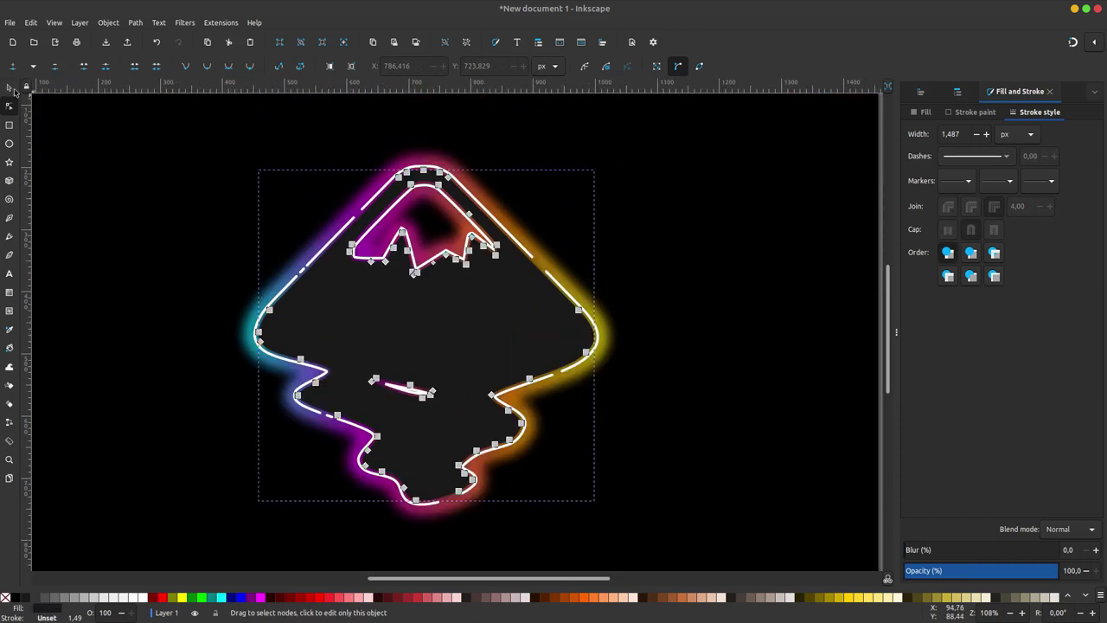
{"action": "left_click", "coordinate": [12, 88]}
{"action": "left_click", "coordinate": [110, 149]}
Move the brick wall image onto the black rectangle and center it on both axes
{"action": "key", "text": "minus"}
{"action": "key", "text": "minus"}
{"action": "key", "text": "minus"}
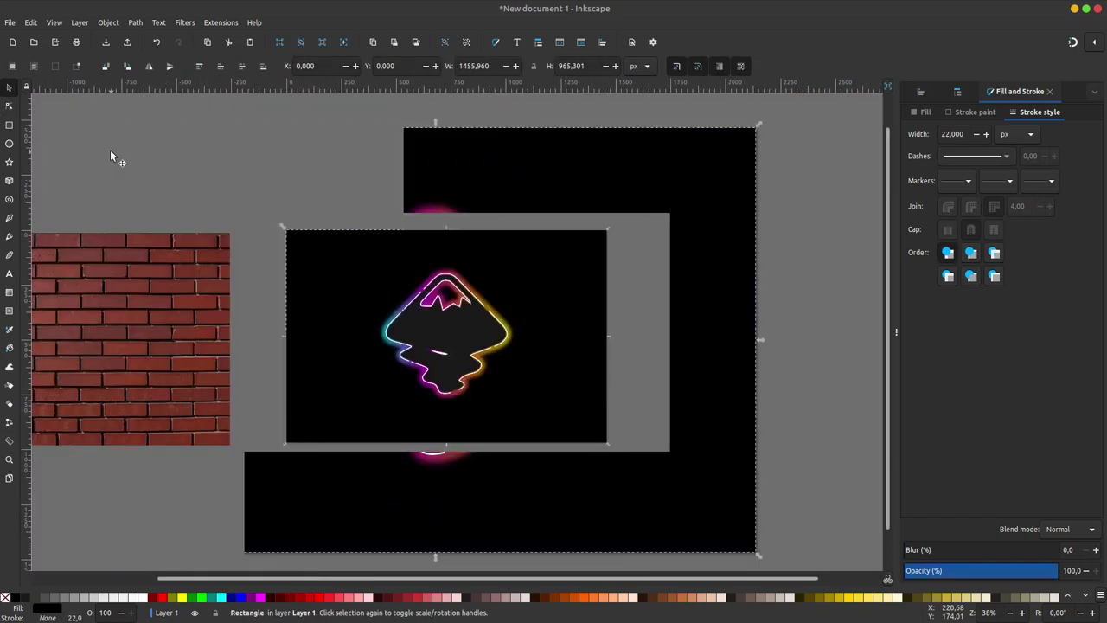
{"action": "key", "text": "Escape"}
{"action": "scroll", "coordinate": [334, 285], "scroll_direction": "left", "scroll_amount": 3}
{"action": "scroll", "coordinate": [334, 285], "scroll_direction": "down", "scroll_amount": 1}
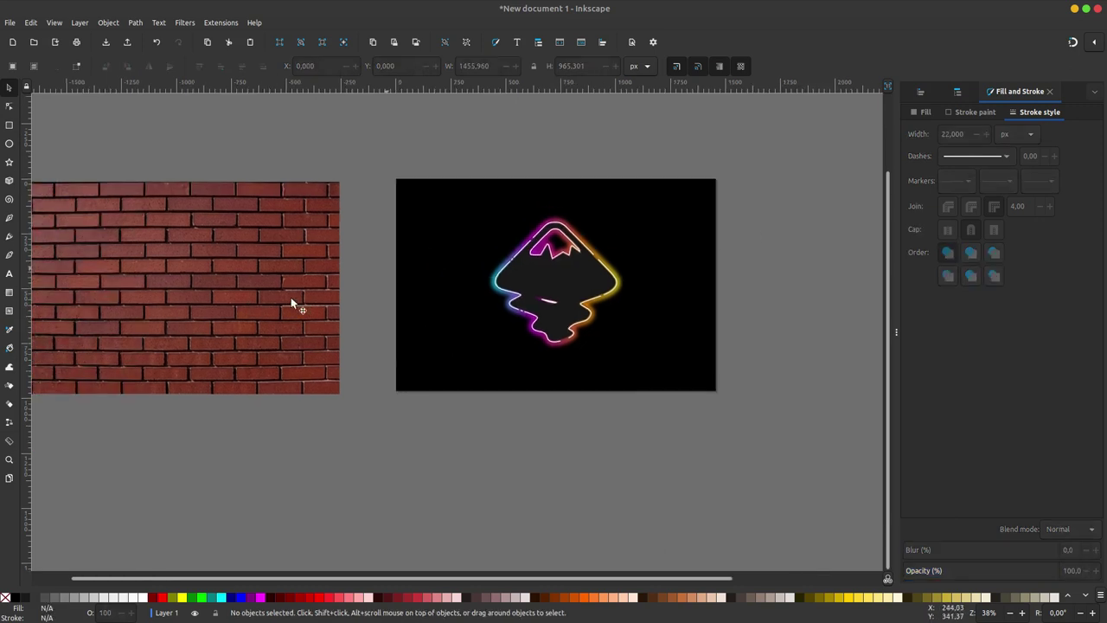
{"action": "left_click_drag", "start_coordinate": [249, 316], "coordinate": [548, 290]}
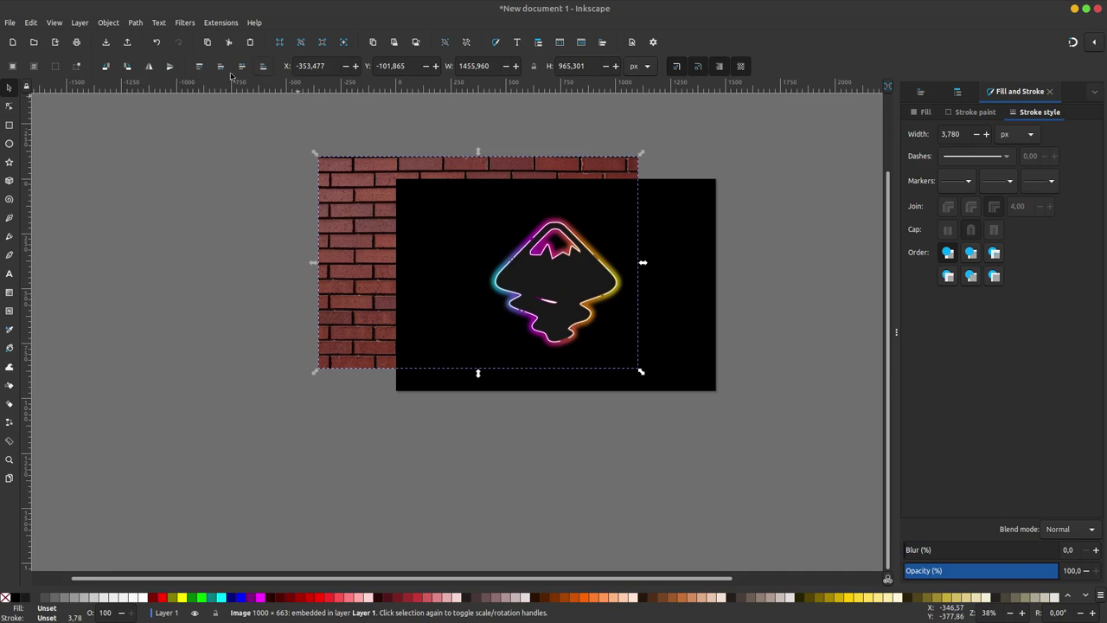
{"action": "left_click", "coordinate": [922, 92]}
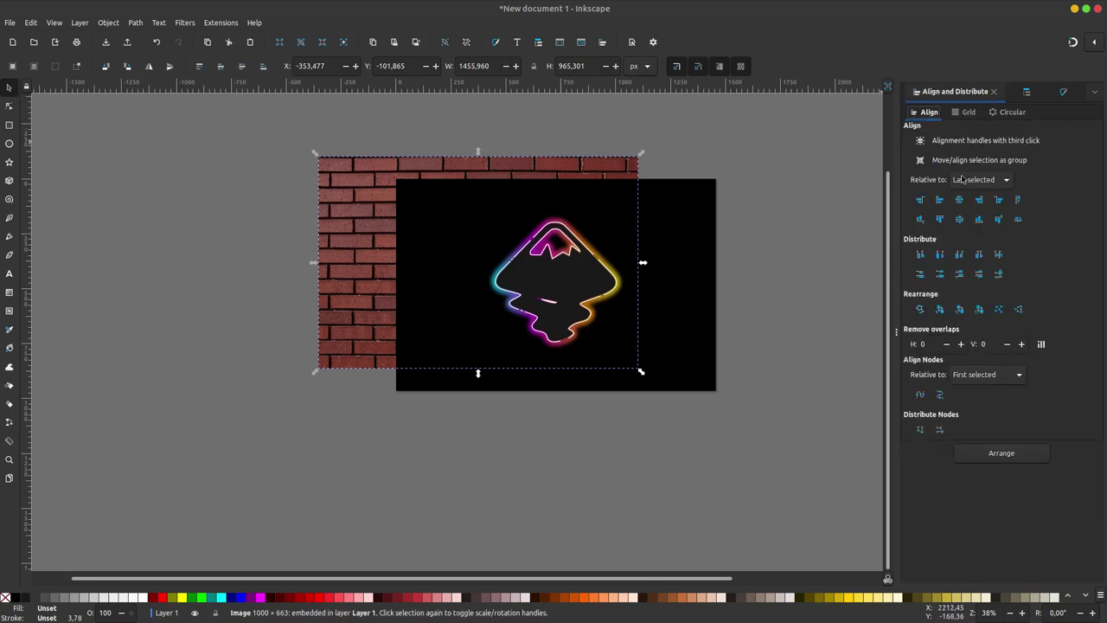
{"action": "left_click", "coordinate": [694, 238], "text": "shift"}
{"action": "left_click", "coordinate": [959, 200]}
{"action": "left_click", "coordinate": [960, 219]}
{"action": "left_click", "coordinate": [781, 230]}
{"action": "left_click", "coordinate": [398, 287]}
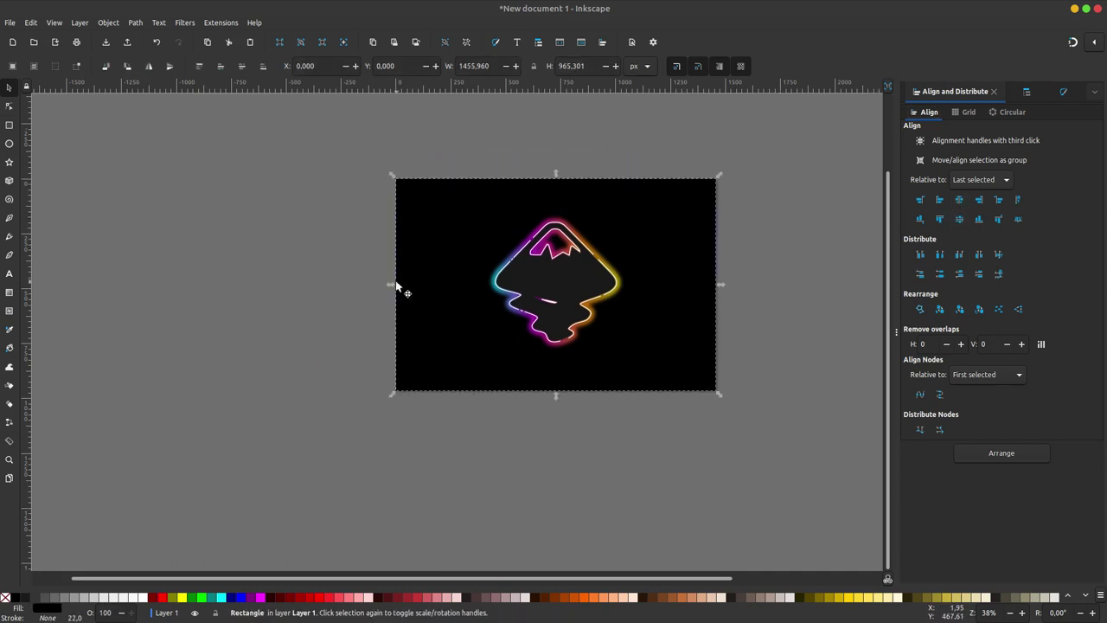
Give the black rectangle a gradient fill and make it radial
{"action": "left_click", "coordinate": [10, 293]}
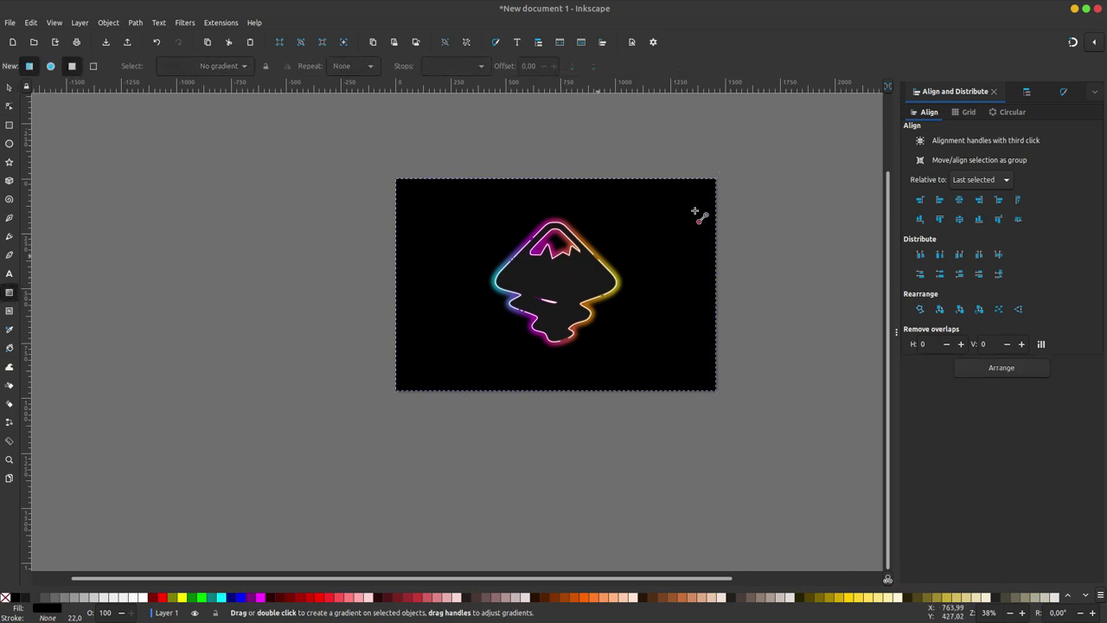
{"action": "left_click_drag", "start_coordinate": [560, 284], "coordinate": [656, 283]}
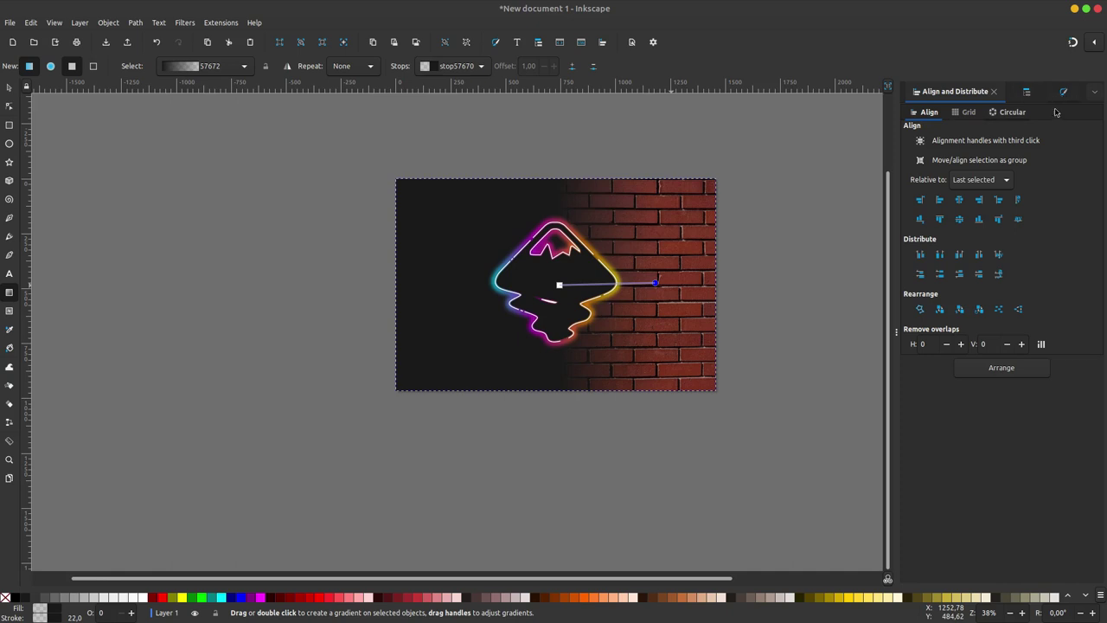
{"action": "left_click", "coordinate": [1063, 91]}
{"action": "left_click", "coordinate": [924, 111]}
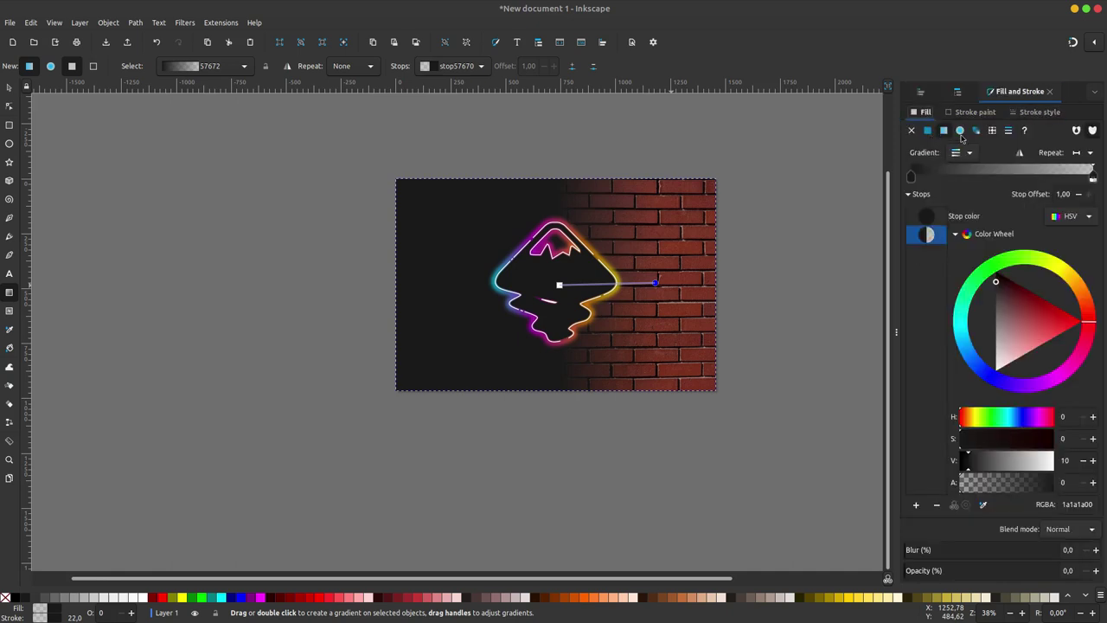
{"action": "left_click", "coordinate": [960, 130]}
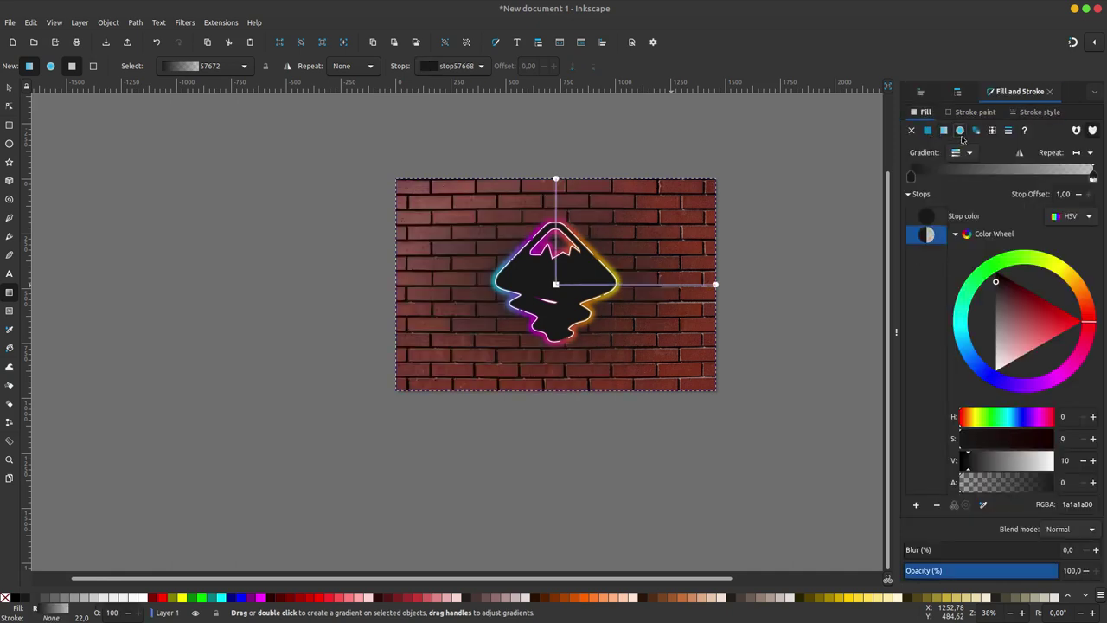
Reverse the radial gradient so the centre is transparent, and tighten the vignette
{"action": "left_click", "coordinate": [556, 285]}
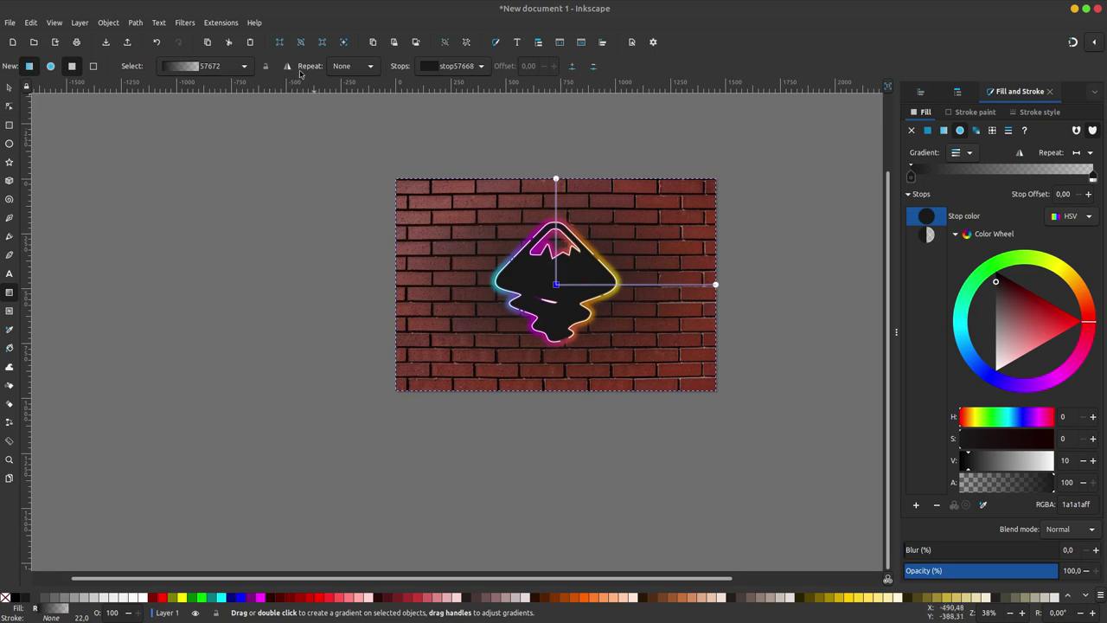
{"action": "left_click", "coordinate": [590, 335]}
{"action": "left_click", "coordinate": [288, 69]}
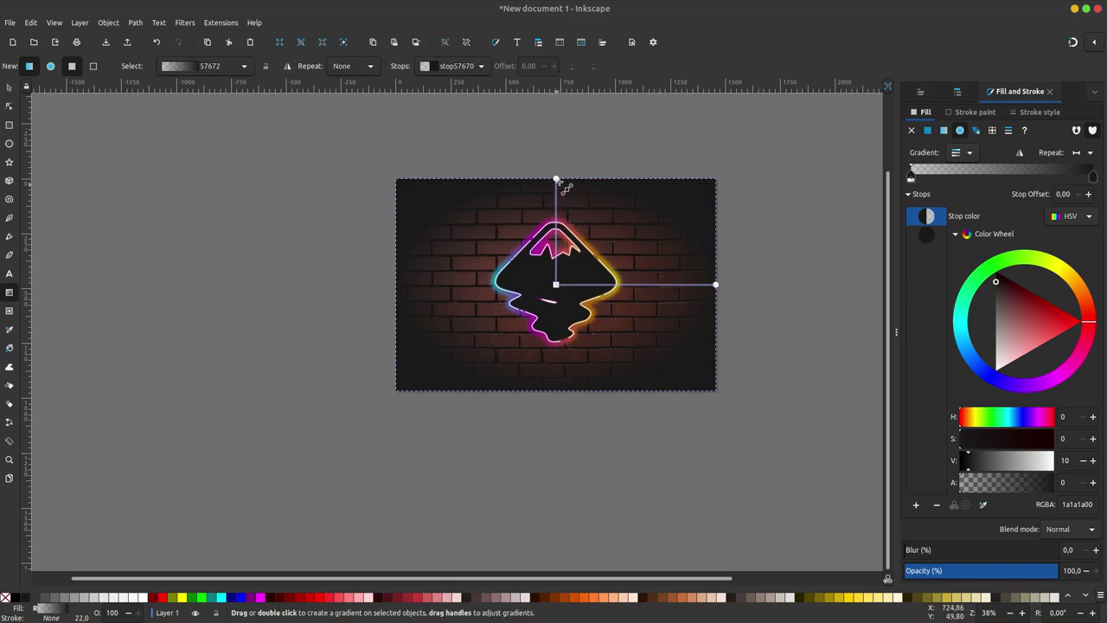
{"action": "left_click_drag", "start_coordinate": [556, 179], "coordinate": [556, 192]}
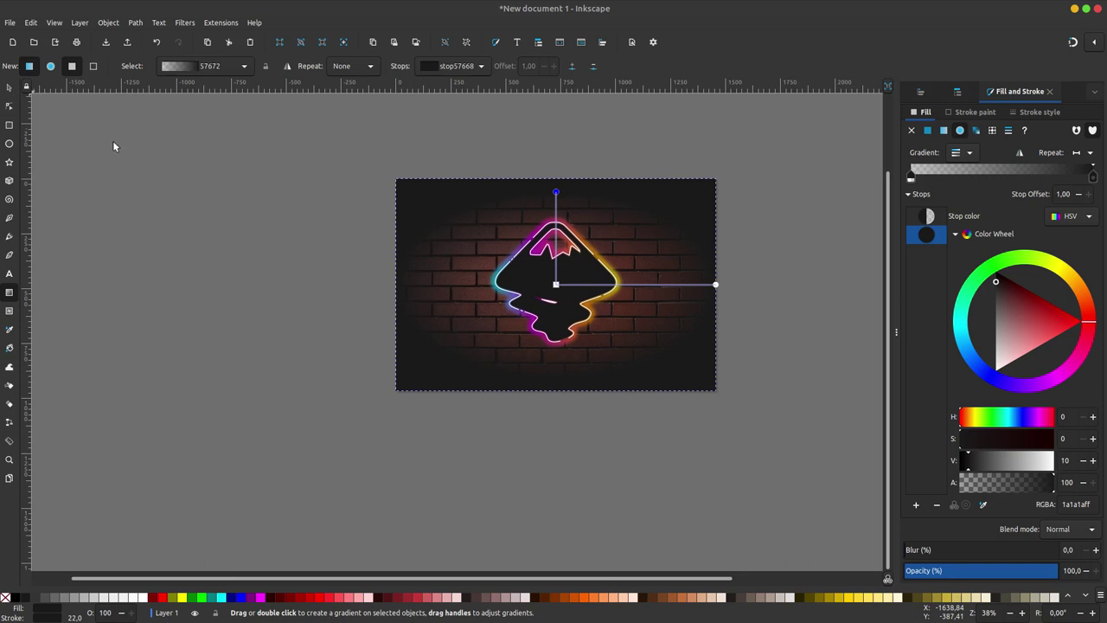
{"action": "key", "text": "Escape"}
Draw four tall ellipses across the logo, from its left edge to its right side
{"action": "key", "text": "s"}
{"action": "scroll", "coordinate": [525, 277], "scroll_direction": "up", "scroll_amount": 1}
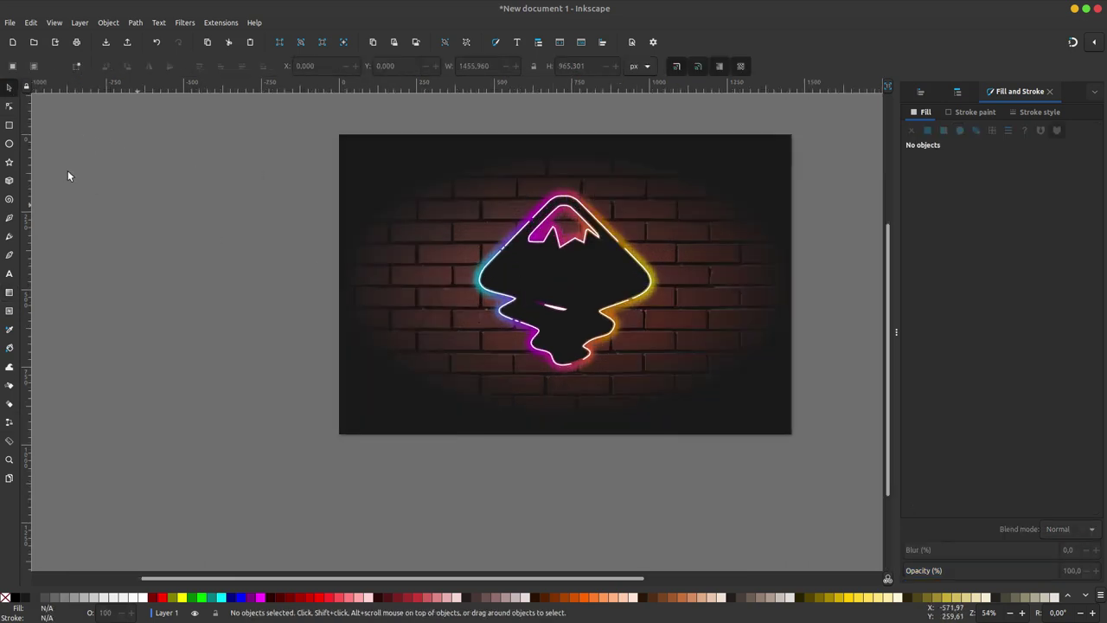
{"action": "left_click", "coordinate": [10, 143]}
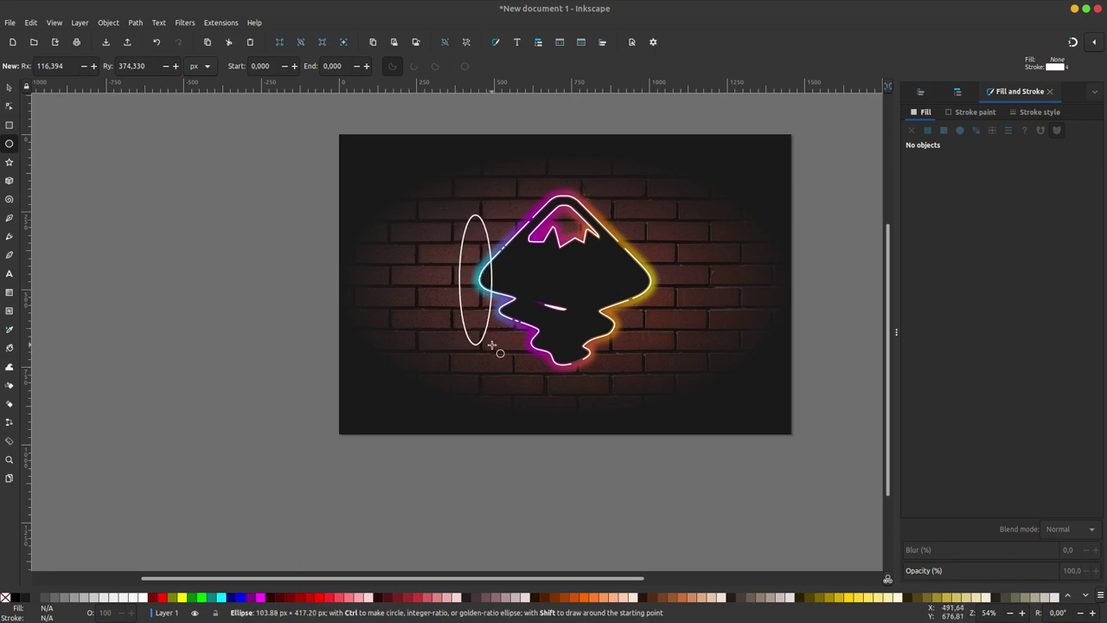
{"action": "left_click_drag", "start_coordinate": [459, 214], "coordinate": [493, 344]}
{"action": "left_click_drag", "start_coordinate": [499, 182], "coordinate": [553, 381]}
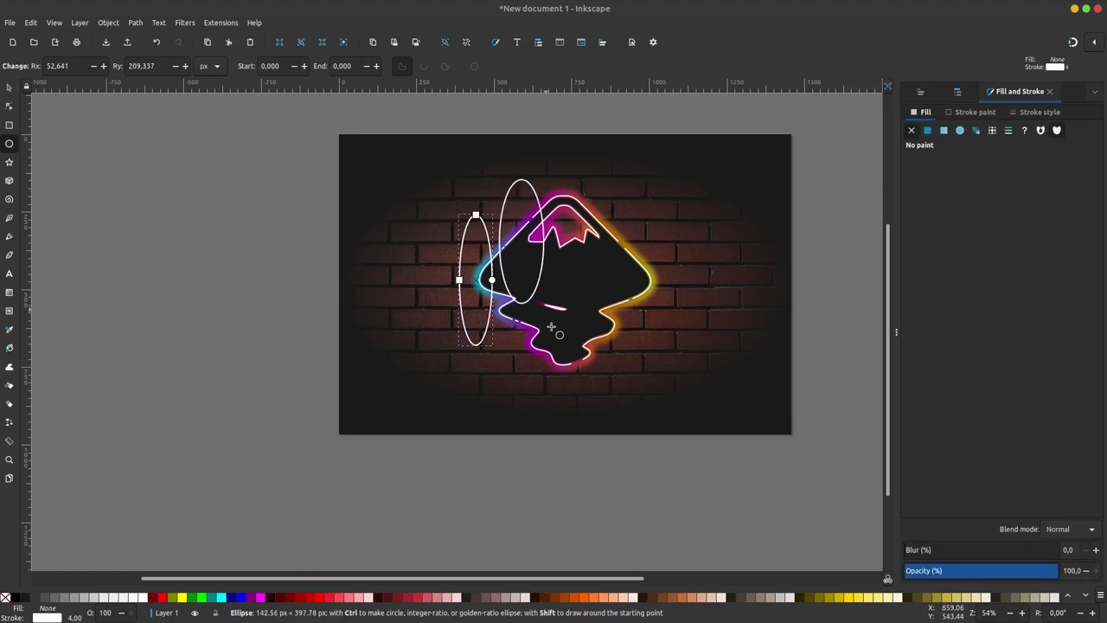
{"action": "left_click_drag", "start_coordinate": [543, 149], "coordinate": [599, 416]}
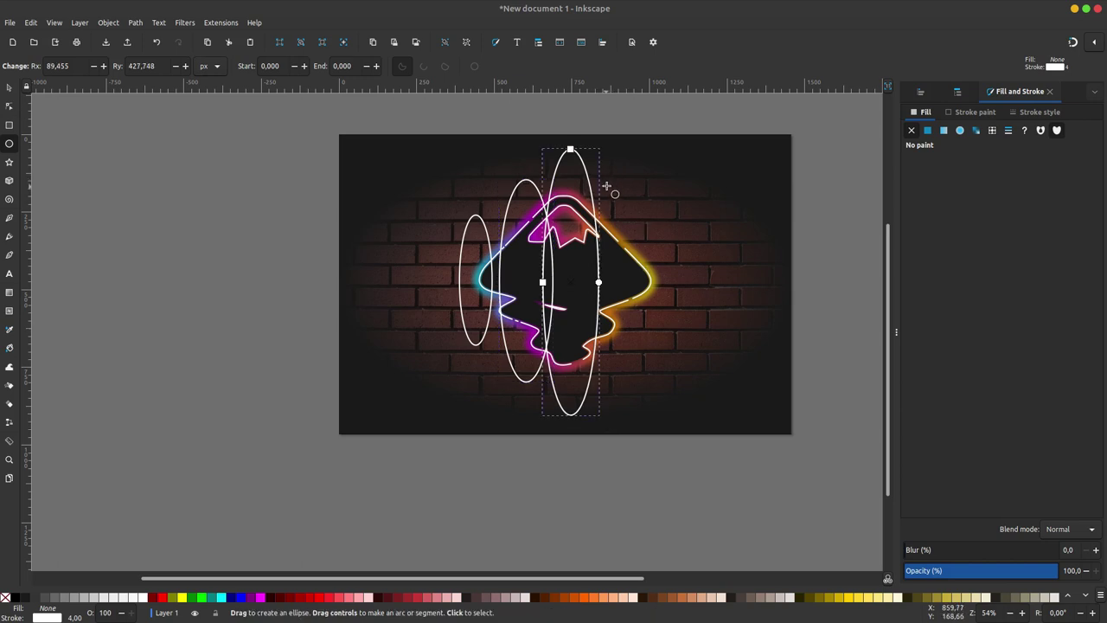
{"action": "mouse_move", "coordinate": [604, 184]}
{"action": "left_mouse_down"}
{"action": "mouse_move", "coordinate": [667, 364]}
{"action": "mouse_move", "coordinate": [655, 349]}
{"action": "left_mouse_up"}
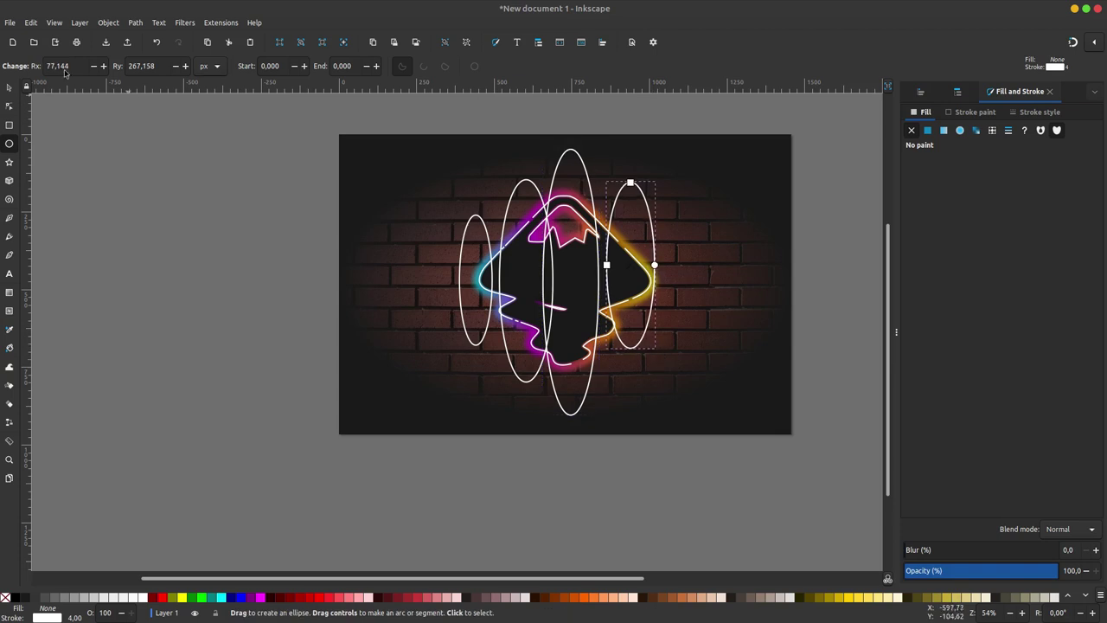
Reposition and resize the right, central and middle-left ellipses
{"action": "left_click", "coordinate": [8, 88]}
{"action": "left_click_drag", "start_coordinate": [649, 223], "coordinate": [669, 242]}
{"action": "left_click_drag", "start_coordinate": [644, 192], "coordinate": [644, 217]}
{"action": "left_click", "coordinate": [597, 244]}
{"action": "mouse_move", "coordinate": [607, 251]}
{"action": "left_mouse_down"}
{"action": "mouse_move", "coordinate": [624, 253]}
{"action": "mouse_move", "coordinate": [626, 287]}
{"action": "left_mouse_up"}
{"action": "left_click", "coordinate": [558, 281]}
{"action": "left_click_drag", "start_coordinate": [558, 281], "coordinate": [566, 281]}
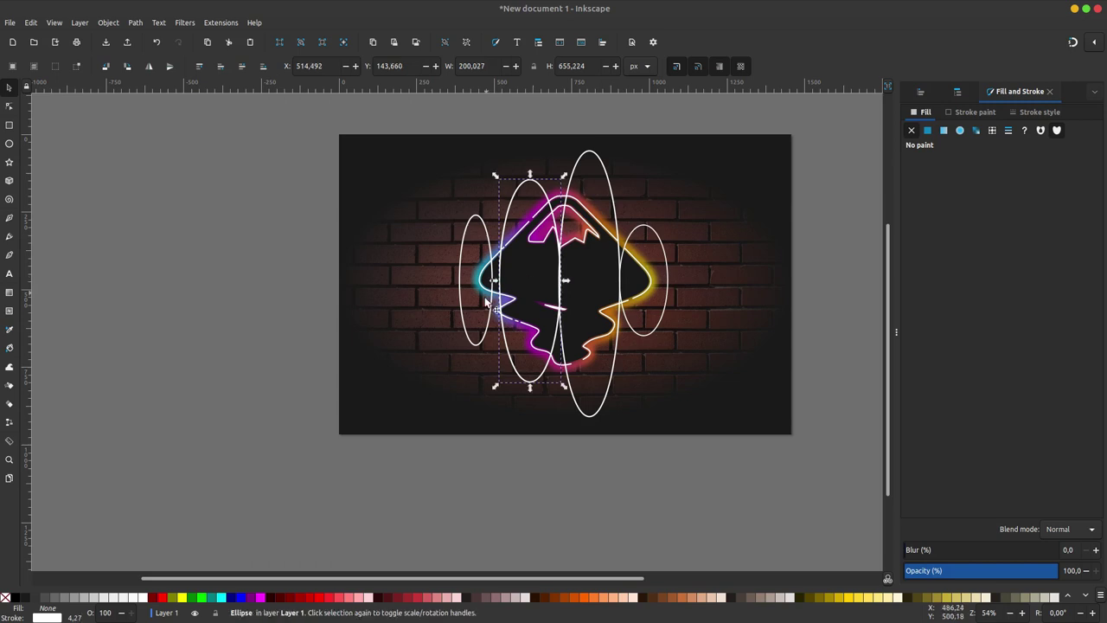
{"action": "left_click", "coordinate": [479, 221]}
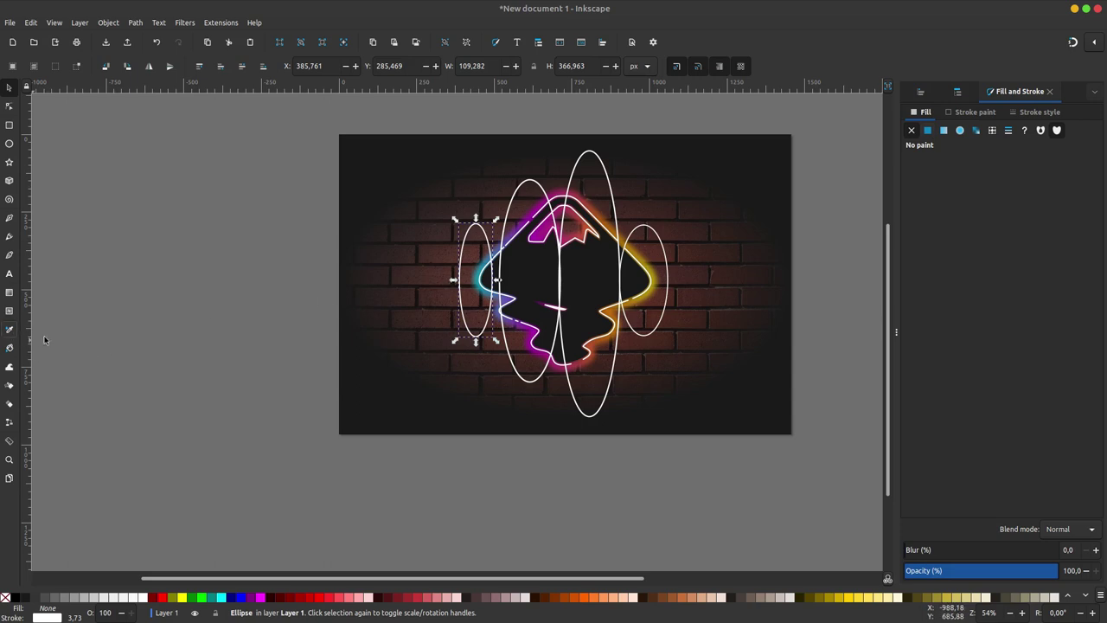
Fill the left ellipse teal and the middle-left ellipse magenta, sampled from the glow
{"action": "left_click", "coordinate": [9, 328]}
{"action": "left_click", "coordinate": [483, 282]}
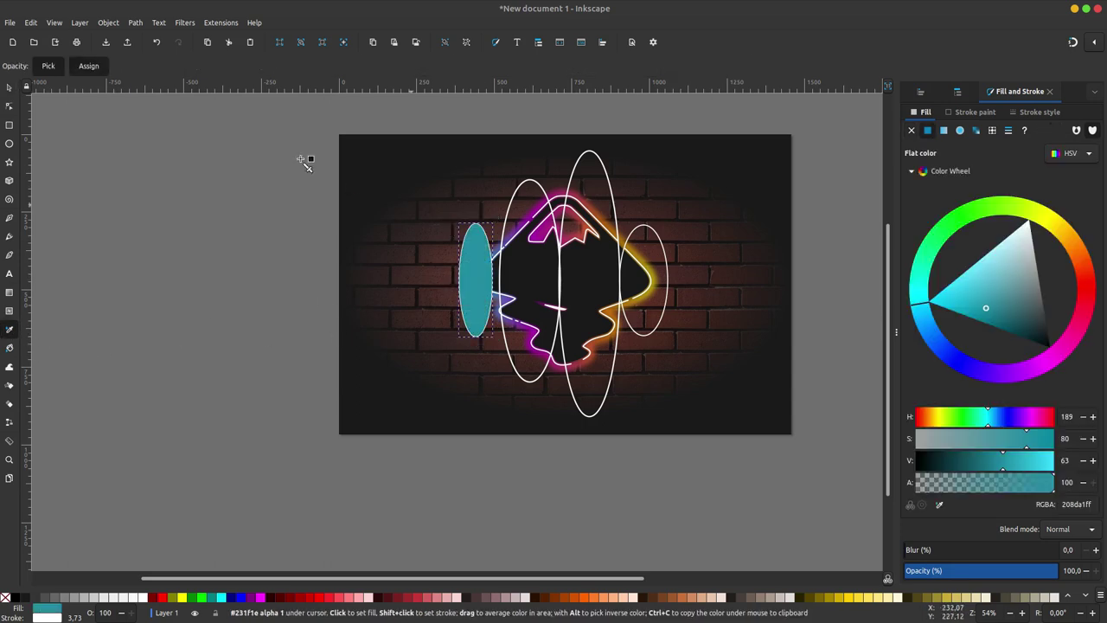
{"action": "left_click", "coordinate": [9, 87]}
{"action": "left_click", "coordinate": [543, 185]}
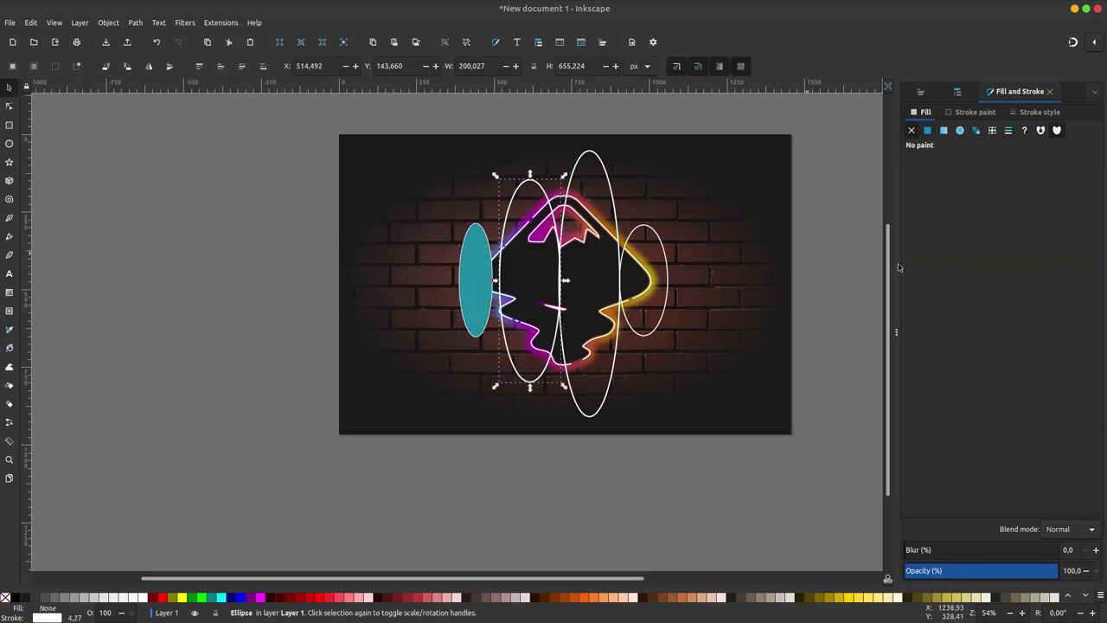
{"action": "left_click", "coordinate": [9, 329]}
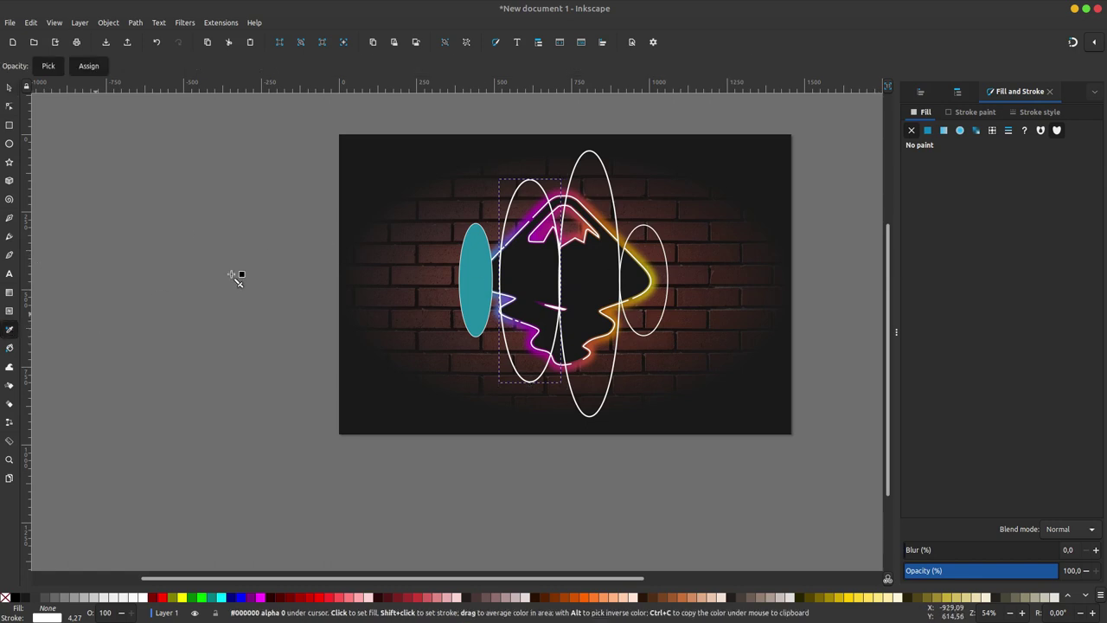
{"action": "left_click", "coordinate": [519, 190]}
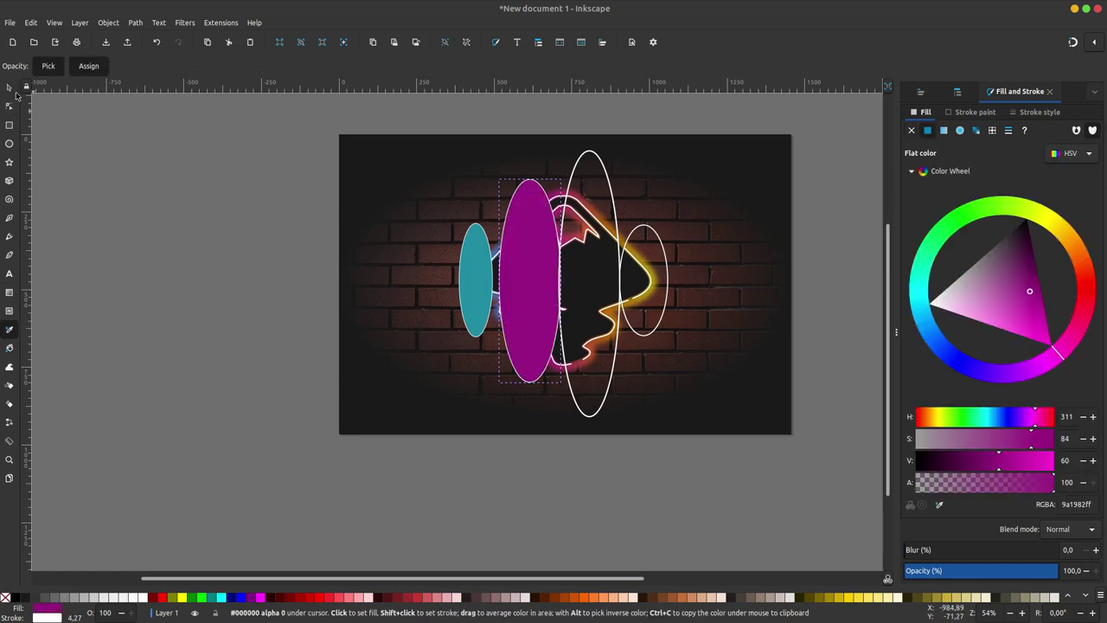
Fill the central ellipse bright orange and the right ellipse vivid yellow
{"action": "left_click", "coordinate": [9, 87]}
{"action": "left_click", "coordinate": [593, 177]}
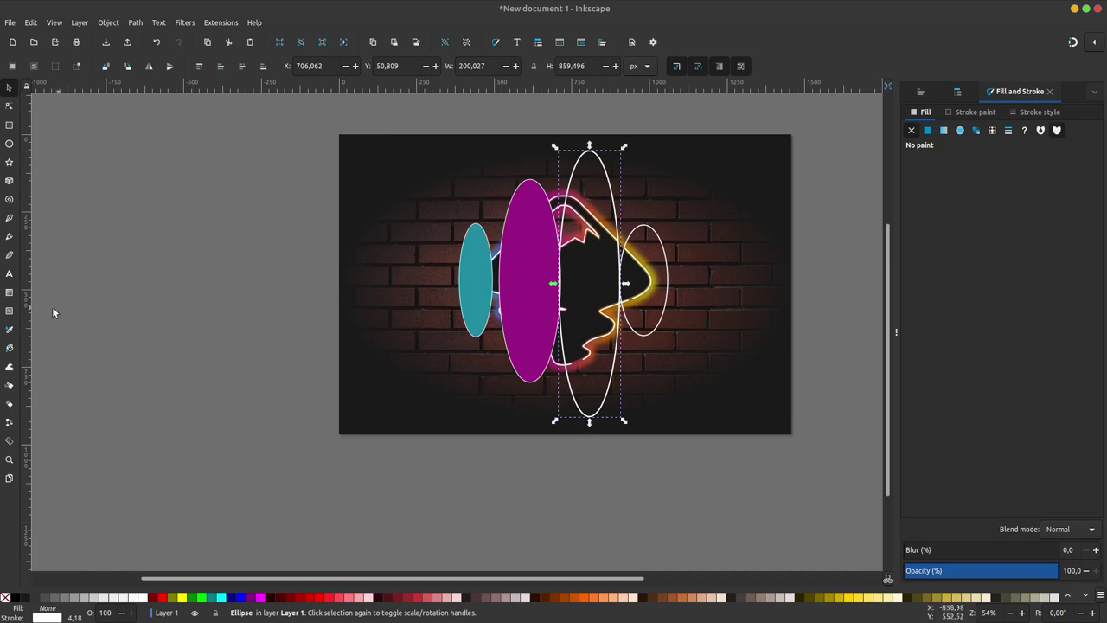
{"action": "left_click", "coordinate": [10, 329]}
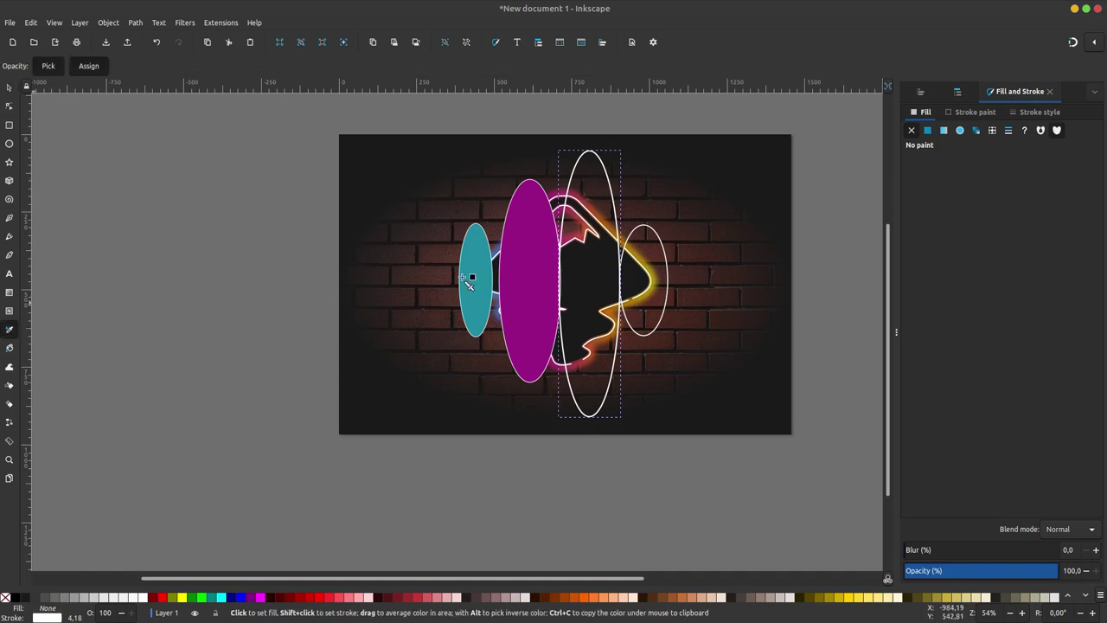
{"action": "left_click", "coordinate": [598, 350]}
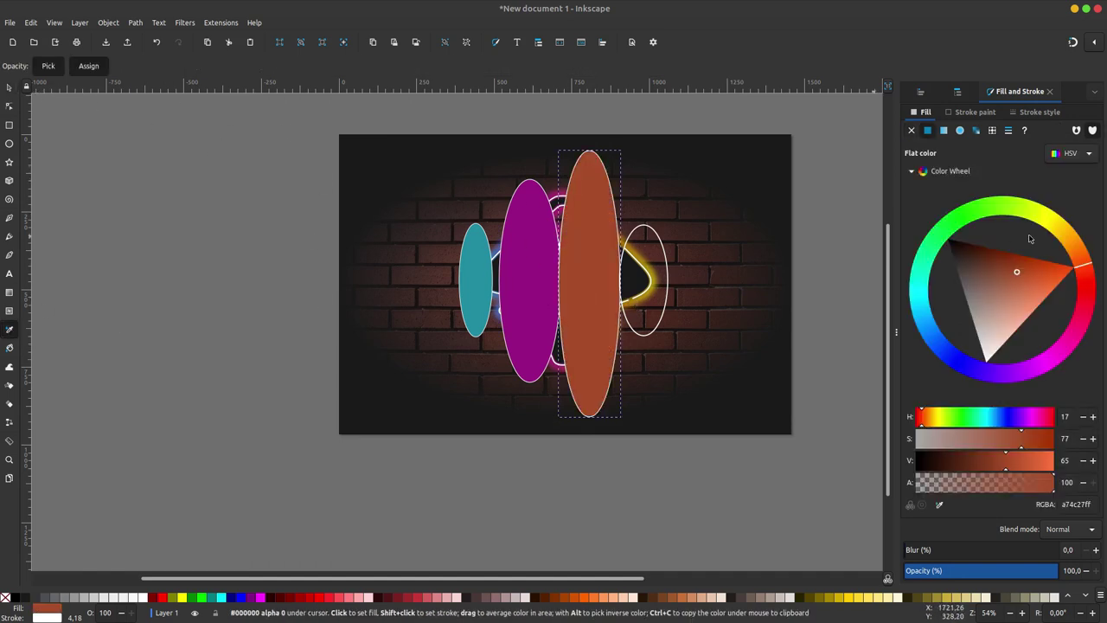
{"action": "left_click_drag", "start_coordinate": [1085, 252], "coordinate": [1065, 258]}
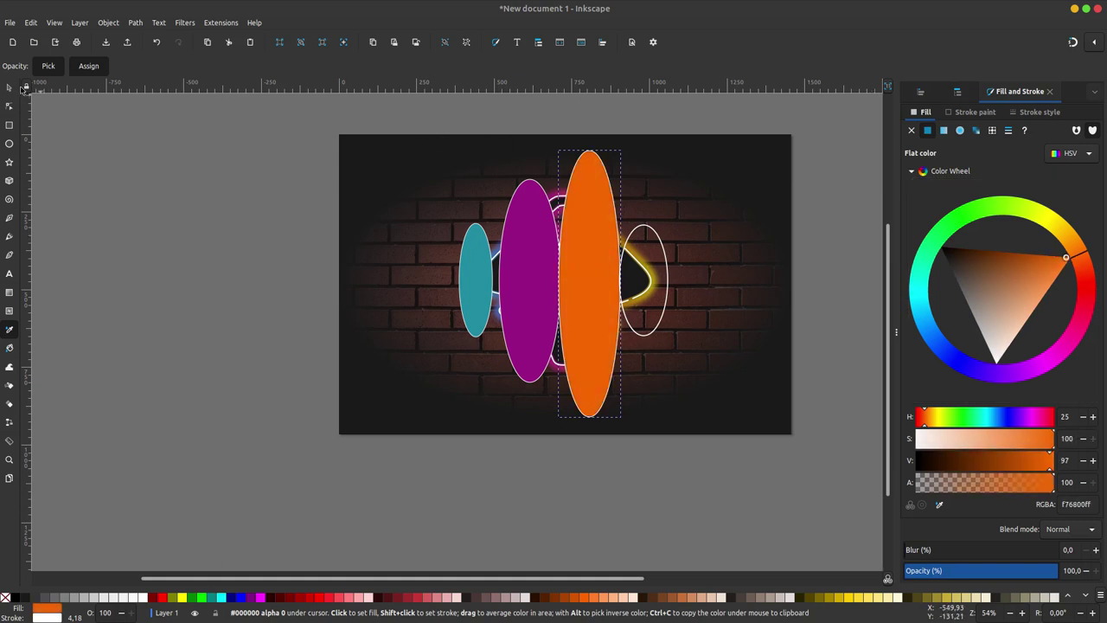
{"action": "key", "text": "s"}
{"action": "left_click", "coordinate": [668, 246]}
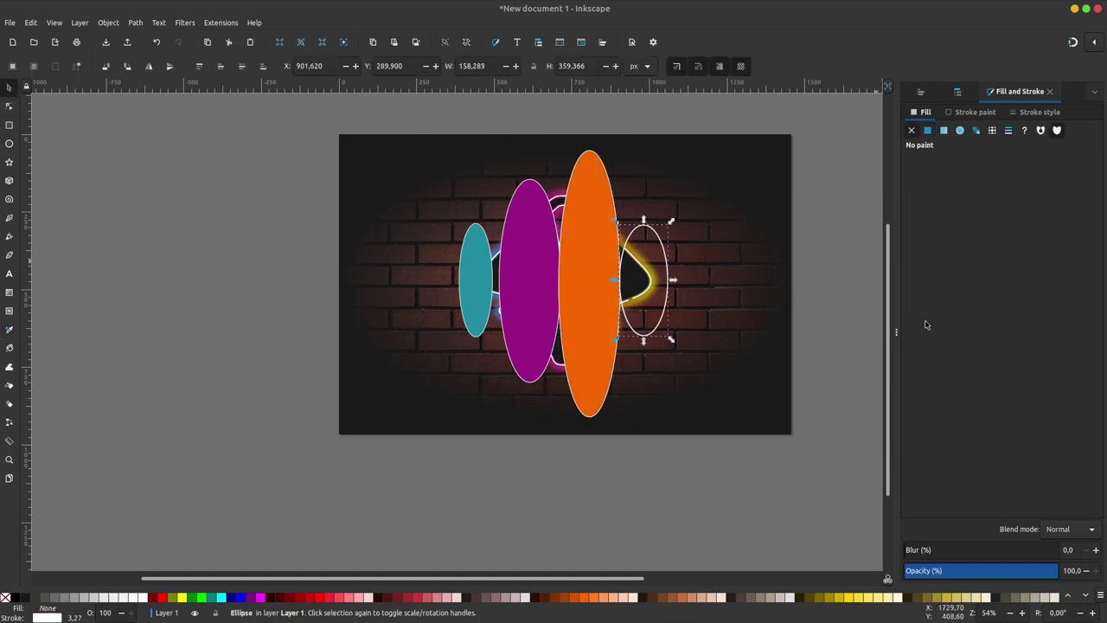
{"action": "left_click", "coordinate": [11, 333]}
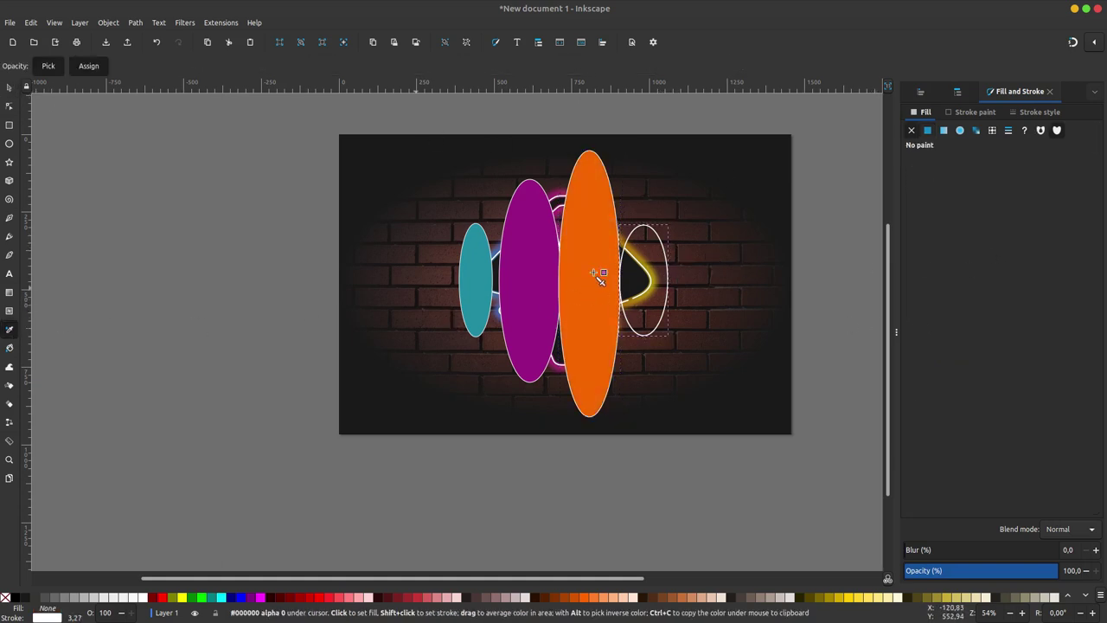
{"action": "left_click", "coordinate": [658, 275]}
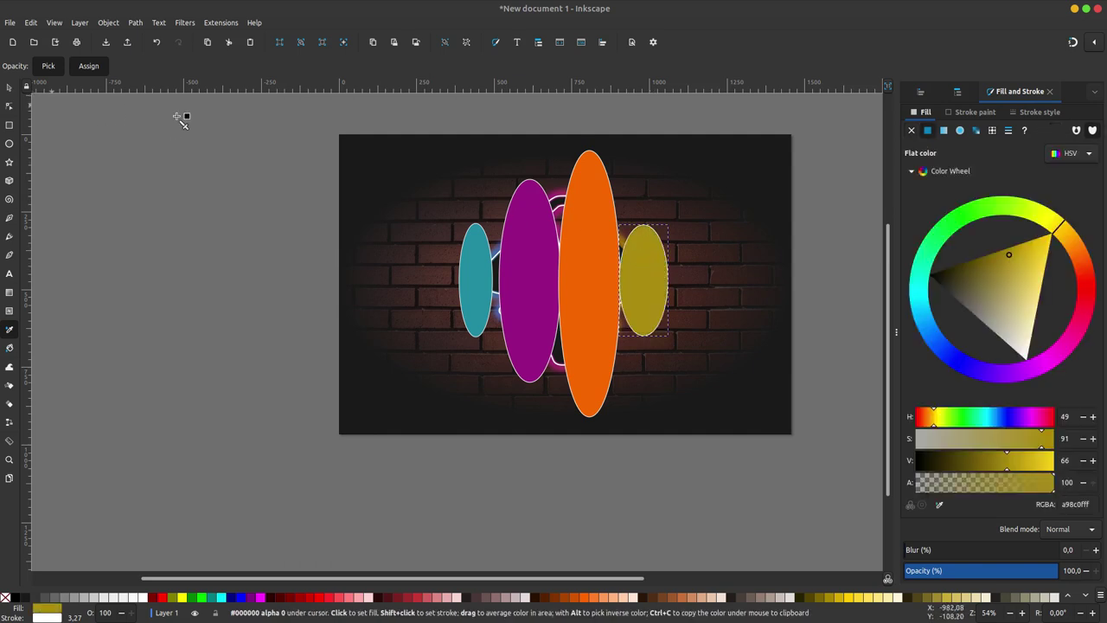
{"action": "left_click", "coordinate": [1043, 249]}
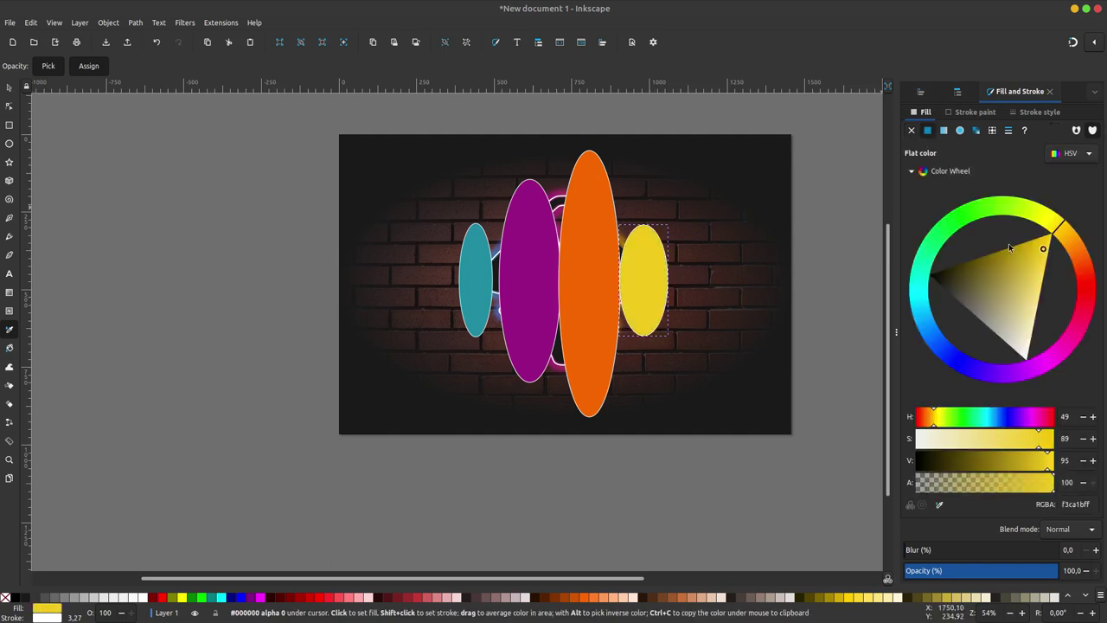
Remove the white outlines from all four coloured ellipses
{"action": "left_click", "coordinate": [8, 87]}
{"action": "left_click", "coordinate": [476, 277]}
{"action": "left_click", "coordinate": [524, 247], "text": "shift"}
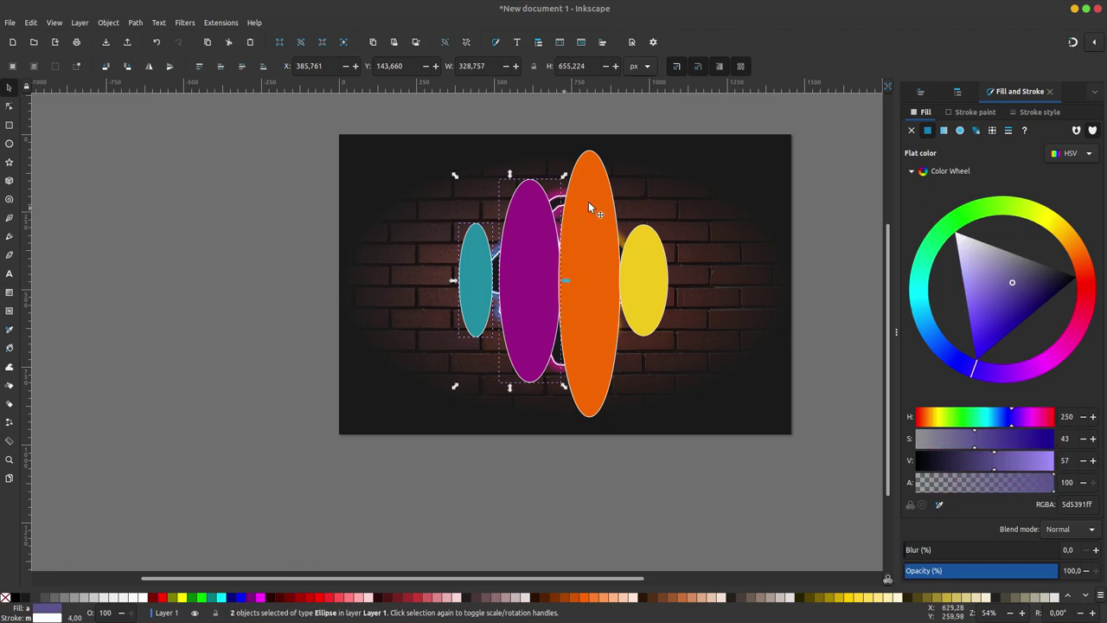
{"action": "left_click", "coordinate": [599, 214], "text": "shift"}
{"action": "left_click", "coordinate": [638, 265], "text": "shift"}
{"action": "left_click", "coordinate": [4, 597], "text": "shift"}
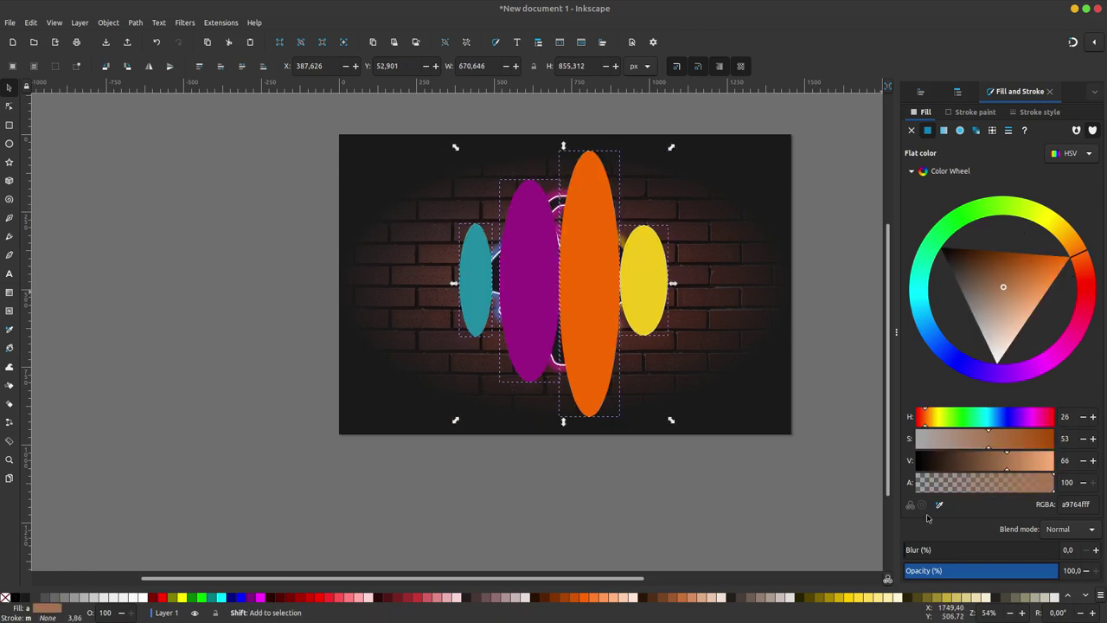
Blur the four coloured ellipses to about 47% and group them together
{"action": "left_click_drag", "start_coordinate": [925, 550], "coordinate": [979, 550]}
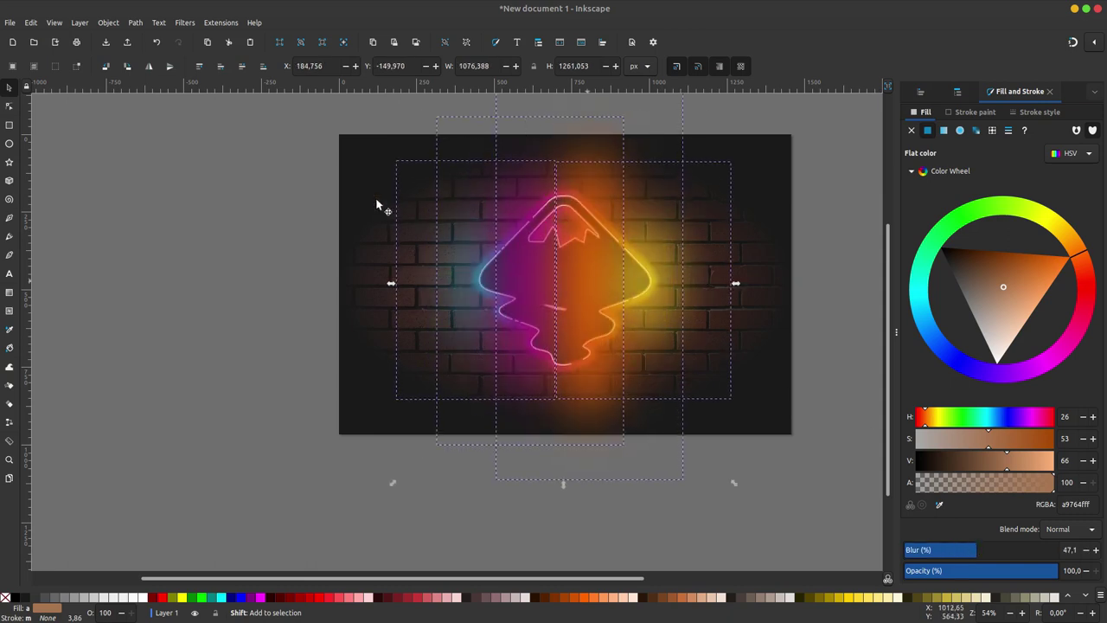
{"action": "key", "text": "ctrl+g"}
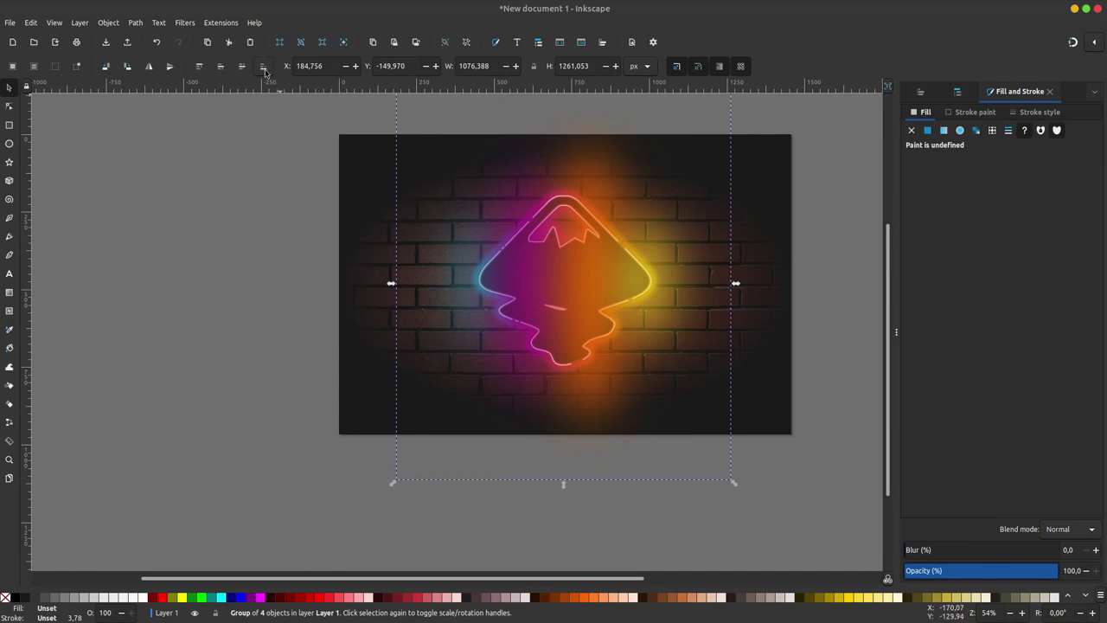
{"action": "scroll", "coordinate": [615, 196], "scroll_direction": "up", "scroll_amount": 2}
{"action": "scroll", "coordinate": [615, 196], "scroll_direction": "right", "scroll_amount": 2}
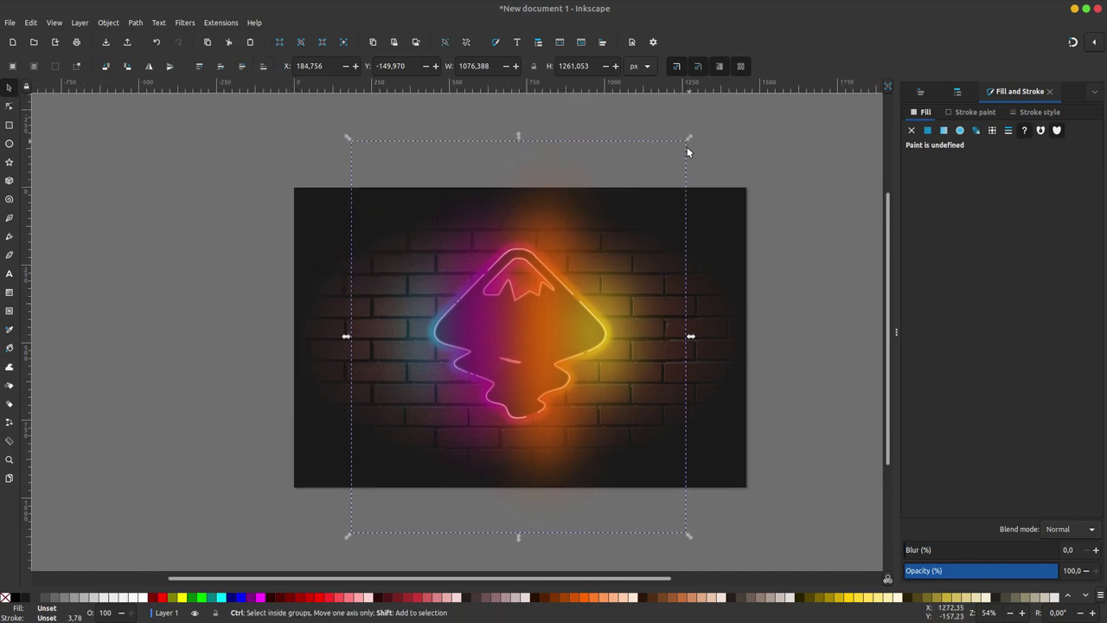
Scale the glow group down slightly and lower its opacity to 66%
{"action": "left_click_drag", "start_coordinate": [690, 148], "coordinate": [676, 164]}
{"action": "left_click_drag", "start_coordinate": [1021, 574], "coordinate": [1032, 575]}
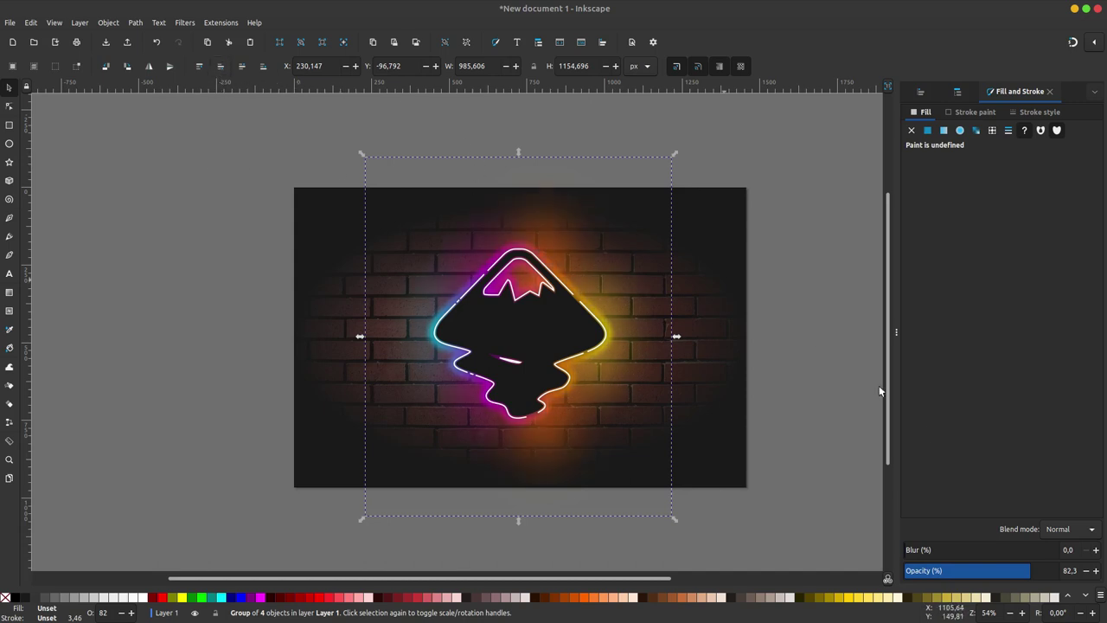
{"action": "left_click_drag", "start_coordinate": [1021, 571], "coordinate": [1012, 572]}
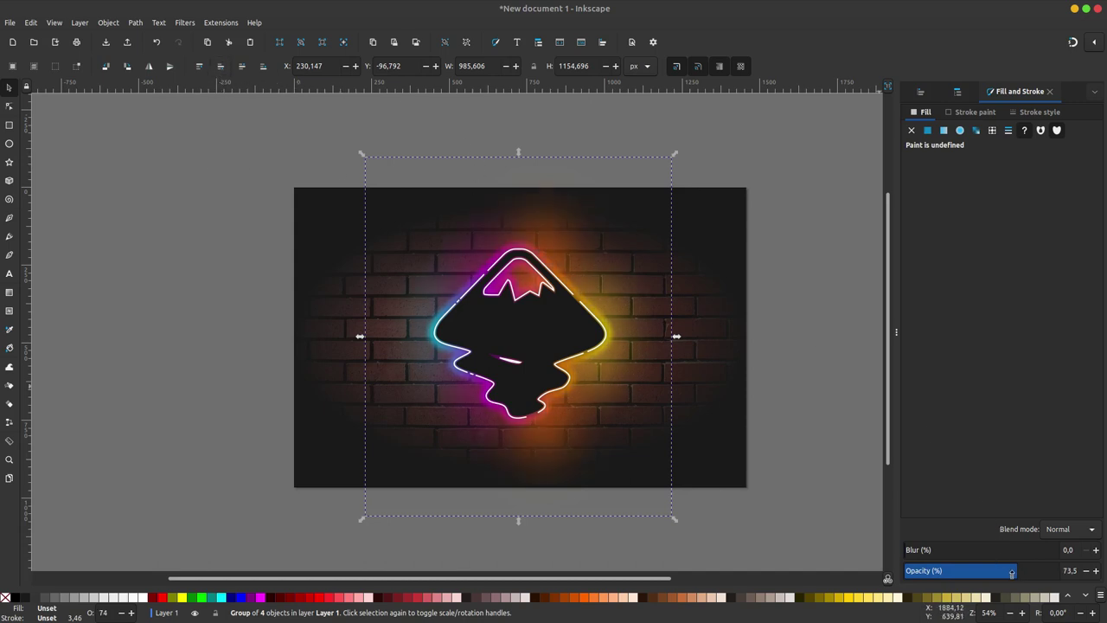
Deselect the glow and zoom out to see the whole page centred
{"action": "left_click", "coordinate": [812, 329]}
{"action": "key", "text": "minus"}
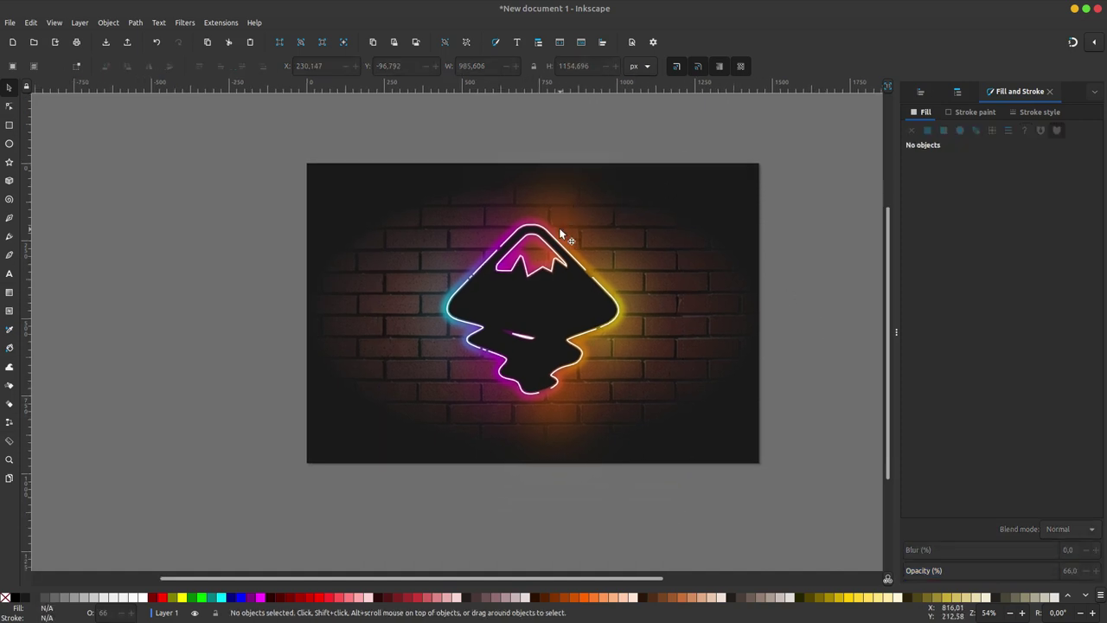
{"action": "mouse_move", "coordinate": [559, 234]}
{"action": "left_mouse_down"}
{"action": "mouse_move", "coordinate": [615, 227]}
{"action": "mouse_move", "coordinate": [618, 245]}
{"action": "left_mouse_up"}
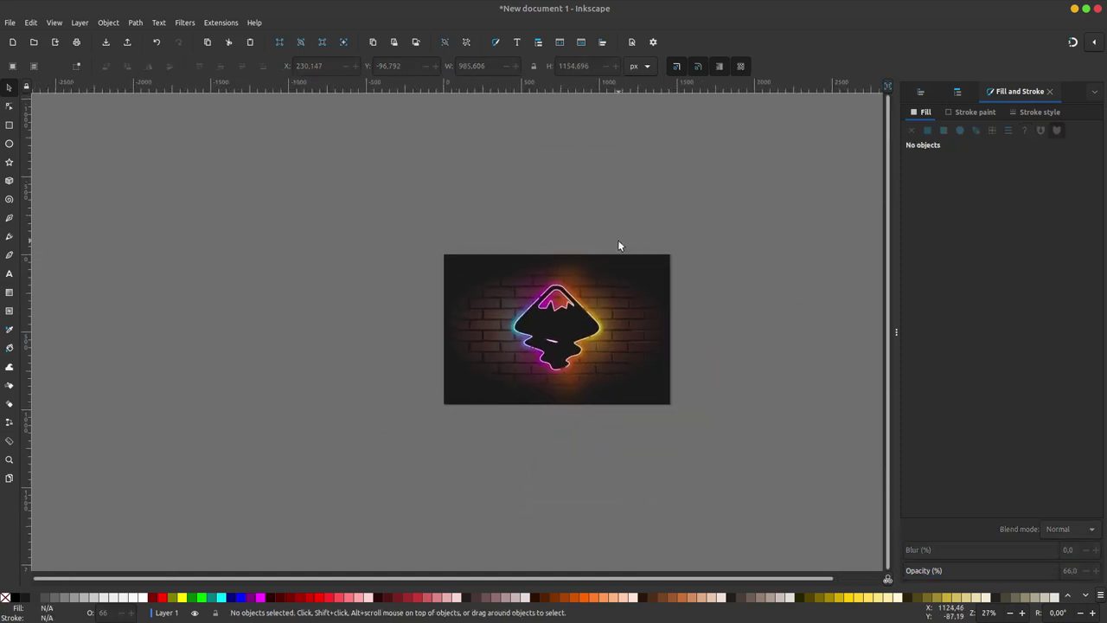